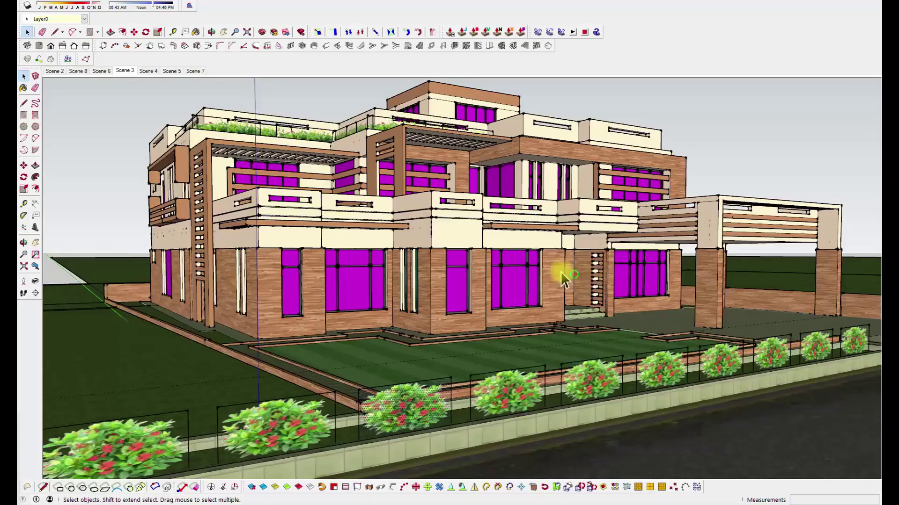
Orbit the view around the untextured forest house in the Material Editor.
{"action": "middle_click_drag", "start_coordinate": [566, 271], "coordinate": [645, 284]}
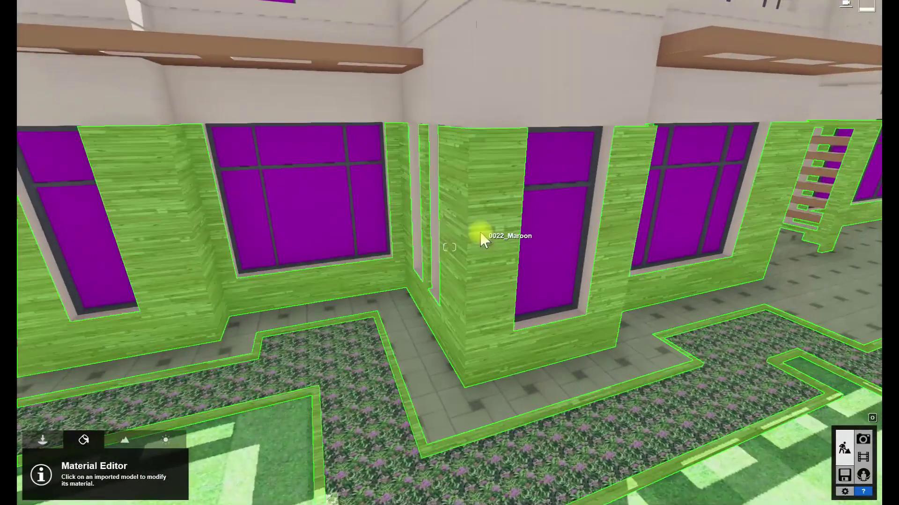
Give the wooden wall cladding a Standard material with generated relief and weathering.
{"action": "left_click", "coordinate": [481, 234]}
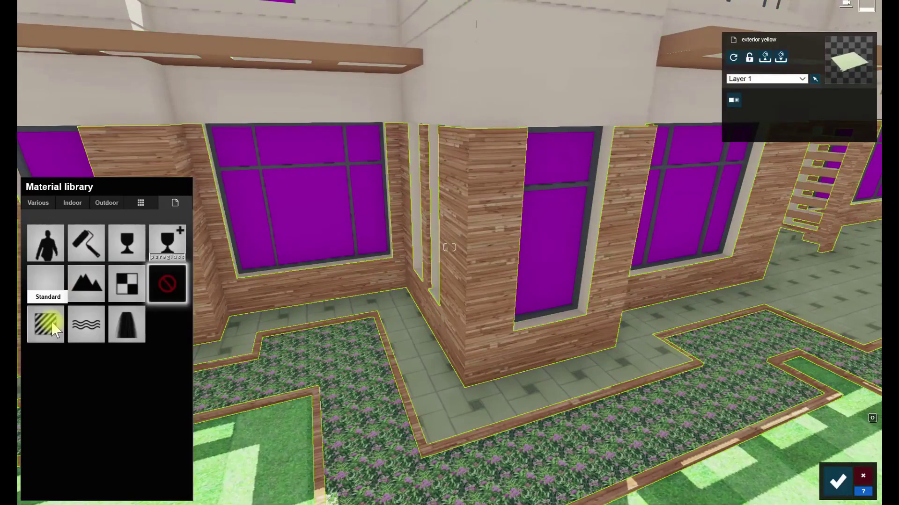
{"action": "left_click", "coordinate": [45, 280]}
{"action": "left_click", "coordinate": [121, 292]}
{"action": "left_click", "coordinate": [47, 351]}
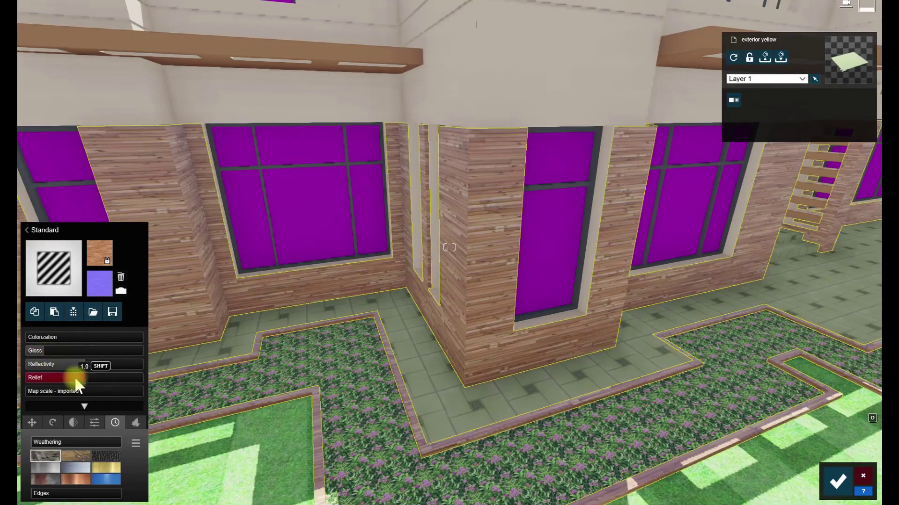
{"action": "right_click_drag", "start_coordinate": [120, 381], "coordinate": [55, 363]}
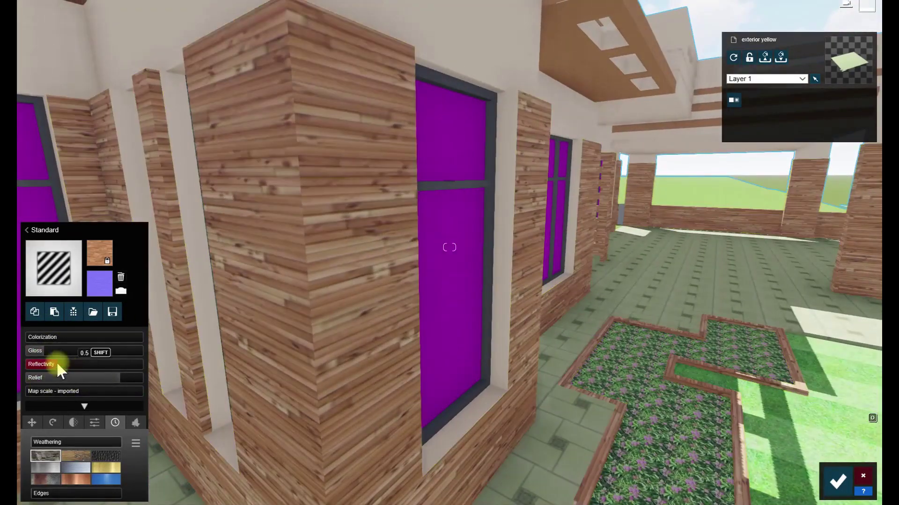
{"action": "left_click", "coordinate": [52, 453]}
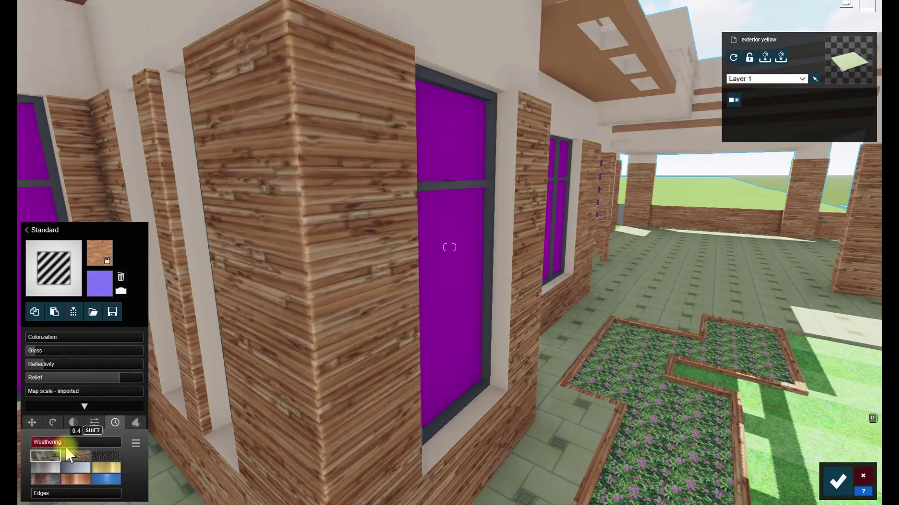
{"action": "scroll", "coordinate": [47, 450], "scroll_direction": "down", "scroll_amount": 1}
Turn the window frames white.
{"action": "key", "text": "Down"}
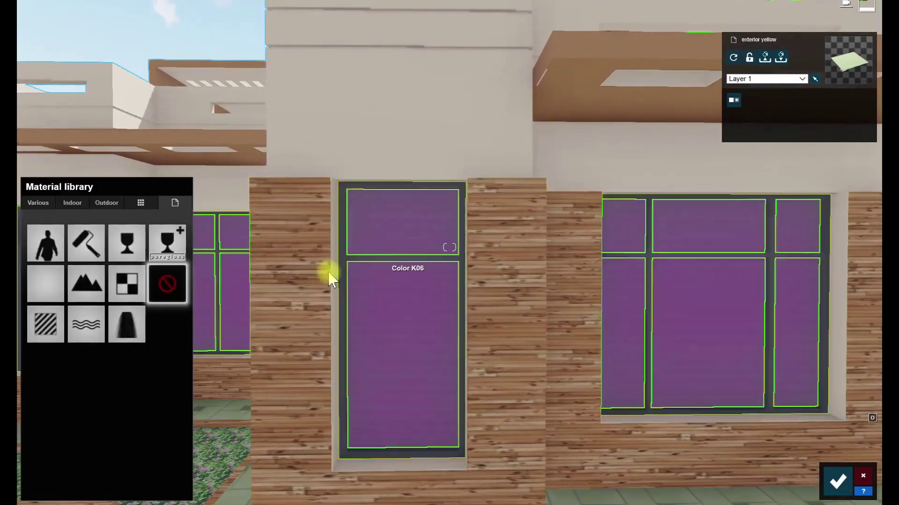
{"action": "left_click", "coordinate": [329, 280]}
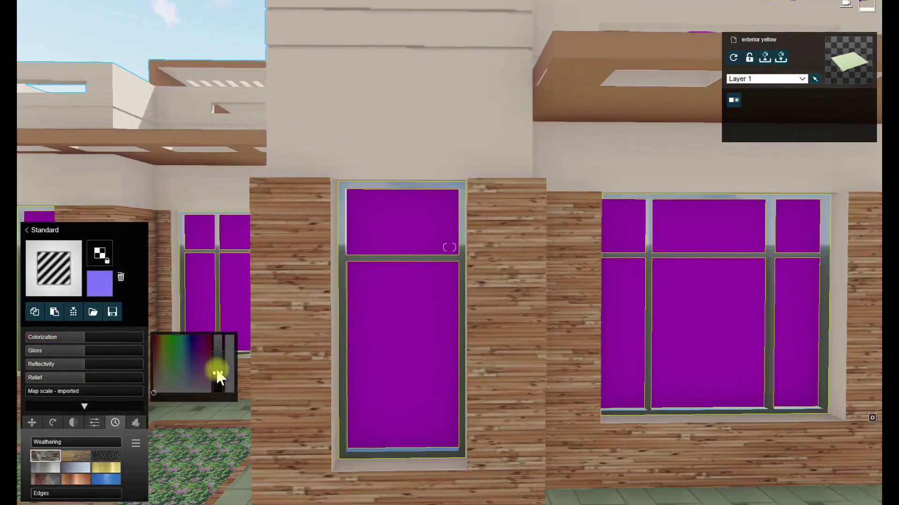
{"action": "left_click_drag", "start_coordinate": [218, 377], "coordinate": [218, 335]}
{"action": "right_click_drag", "start_coordinate": [49, 356], "coordinate": [331, 345]}
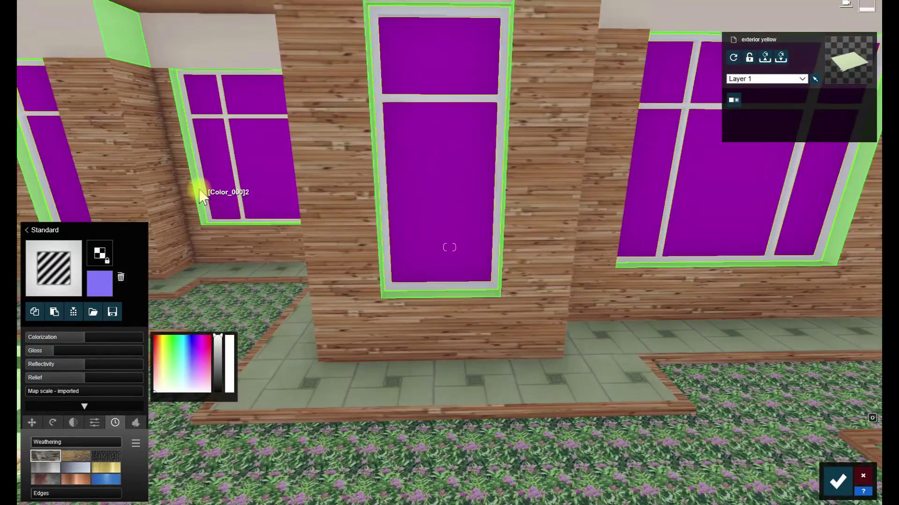
{"action": "left_click", "coordinate": [201, 195]}
Apply a slightly darkened light grey Standard material with 0.3 gloss to the plaster walls.
{"action": "right_click_drag", "start_coordinate": [201, 195], "coordinate": [363, 281]}
{"action": "left_click", "coordinate": [46, 324]}
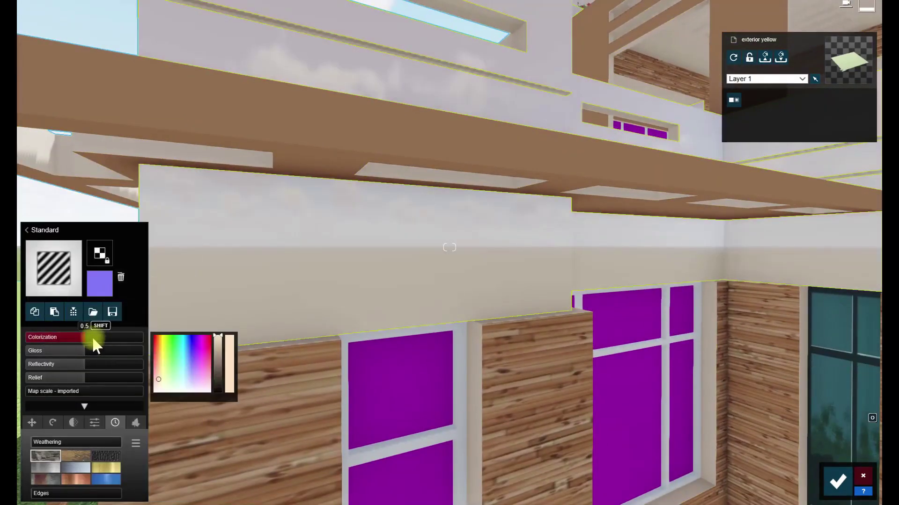
{"action": "left_click_drag", "start_coordinate": [215, 360], "coordinate": [216, 345]}
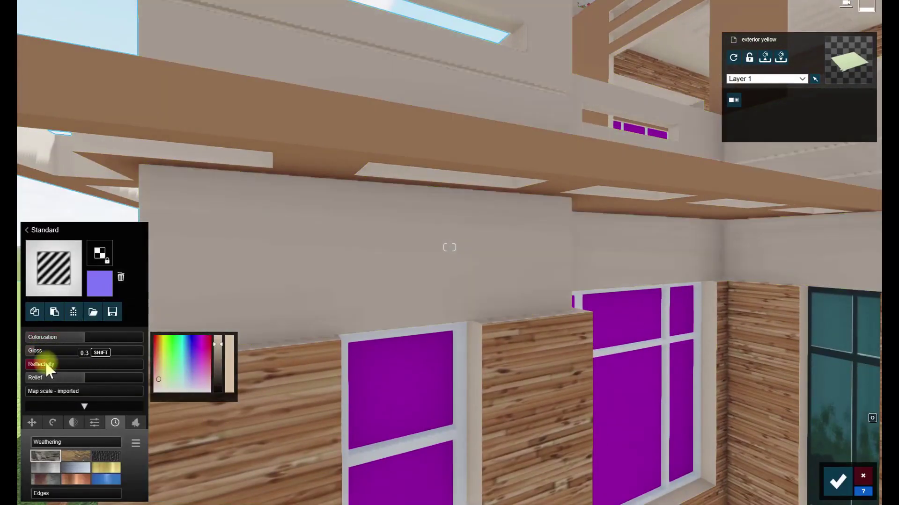
{"action": "right_click_drag", "start_coordinate": [445, 290], "coordinate": [384, 346]}
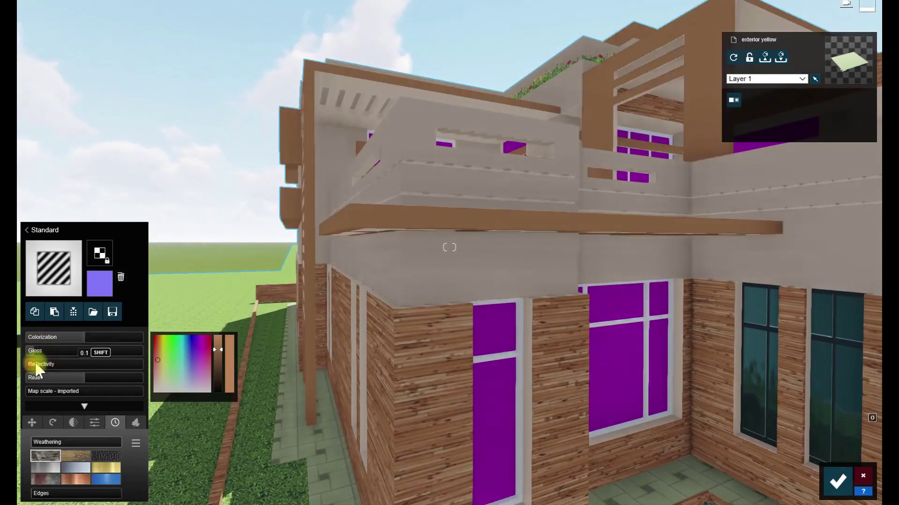
{"action": "right_click_drag", "start_coordinate": [281, 375], "coordinate": [262, 370]}
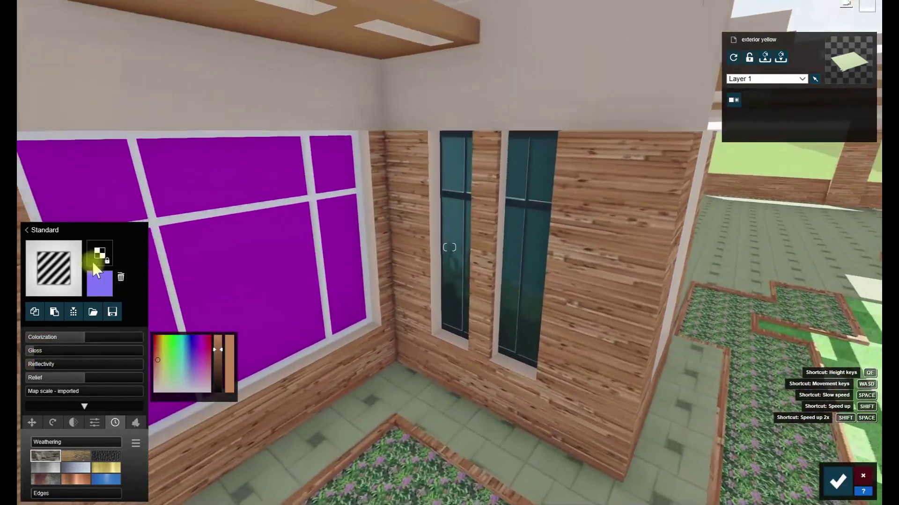
{"action": "left_click", "coordinate": [237, 275]}
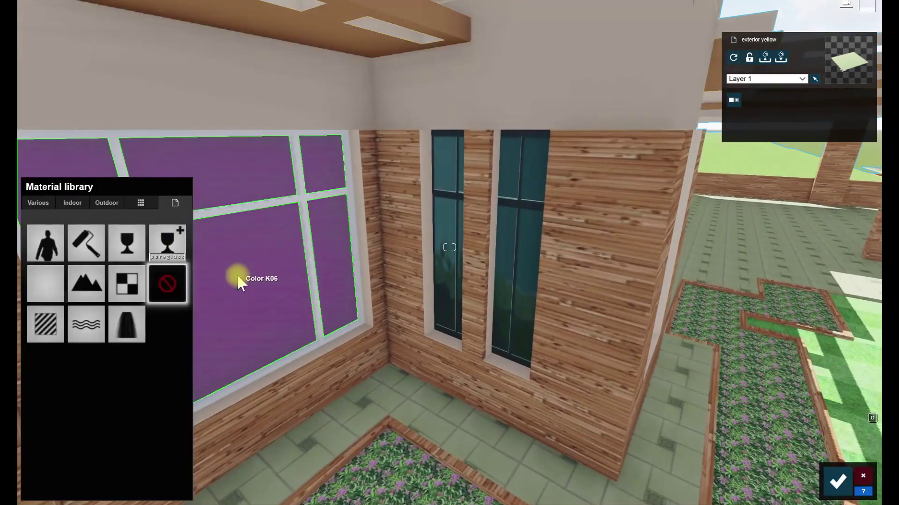
Apply Glass Panels Volume 004 to the purple panes with darker tint, more reflectivity and transparency.
{"action": "left_click", "coordinate": [103, 204]}
{"action": "left_click", "coordinate": [116, 239]}
{"action": "left_click", "coordinate": [164, 353]}
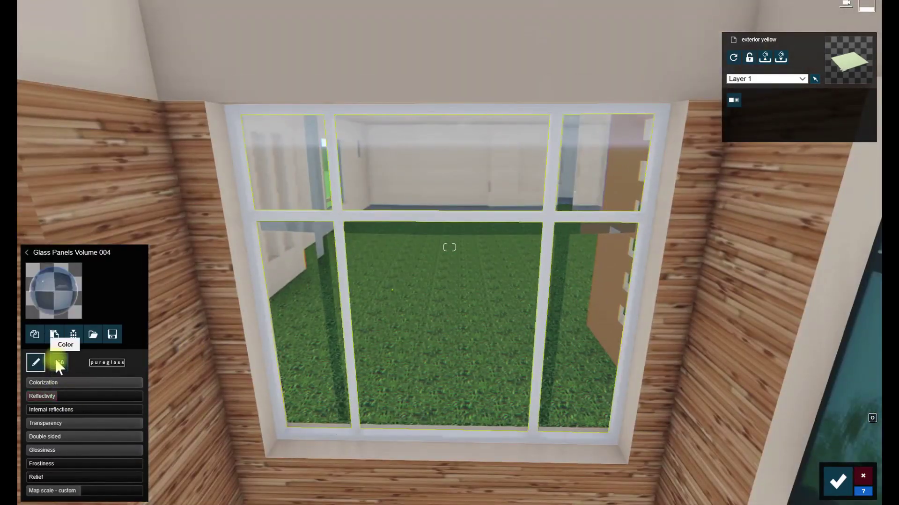
{"action": "left_click", "coordinate": [59, 367]}
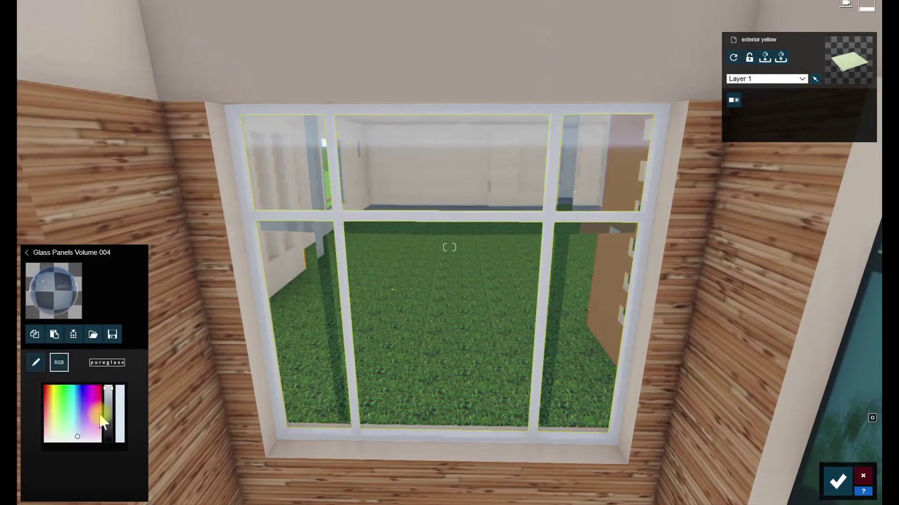
{"action": "left_click_drag", "start_coordinate": [106, 407], "coordinate": [108, 419]}
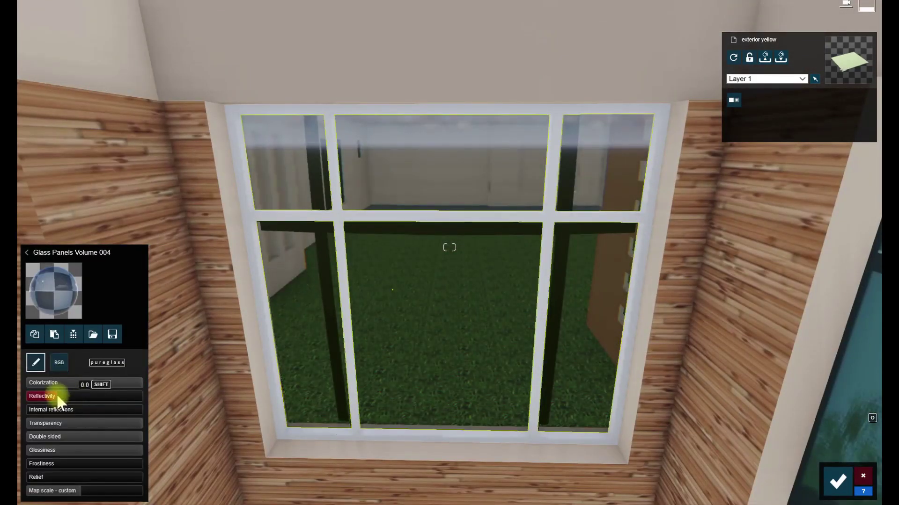
{"action": "left_click_drag", "start_coordinate": [58, 397], "coordinate": [72, 398]}
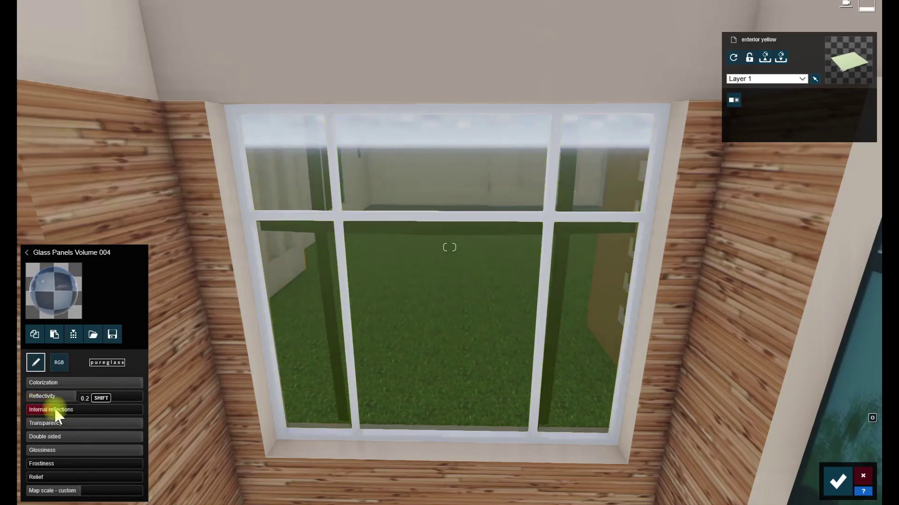
{"action": "left_click_drag", "start_coordinate": [83, 423], "coordinate": [79, 426]}
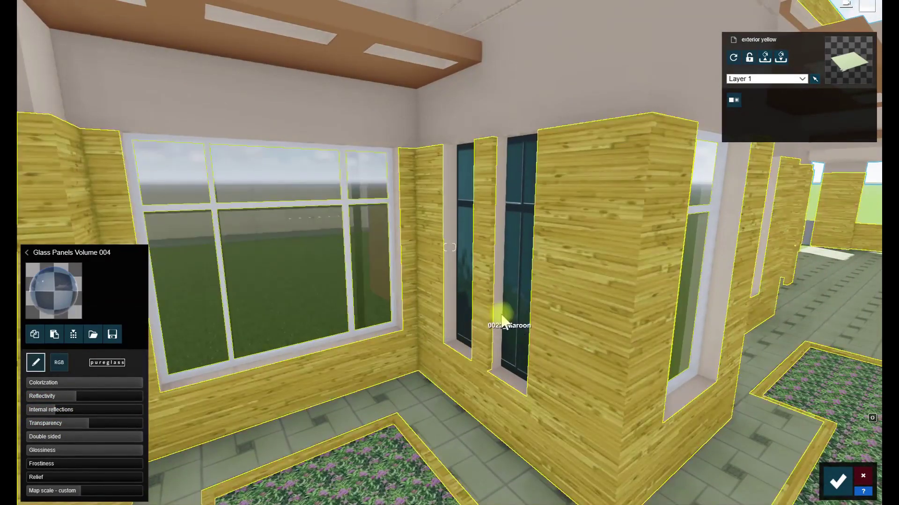
Apply the same glass to the narrow tall windows.
{"action": "left_click", "coordinate": [487, 317]}
{"action": "left_click", "coordinate": [66, 335]}
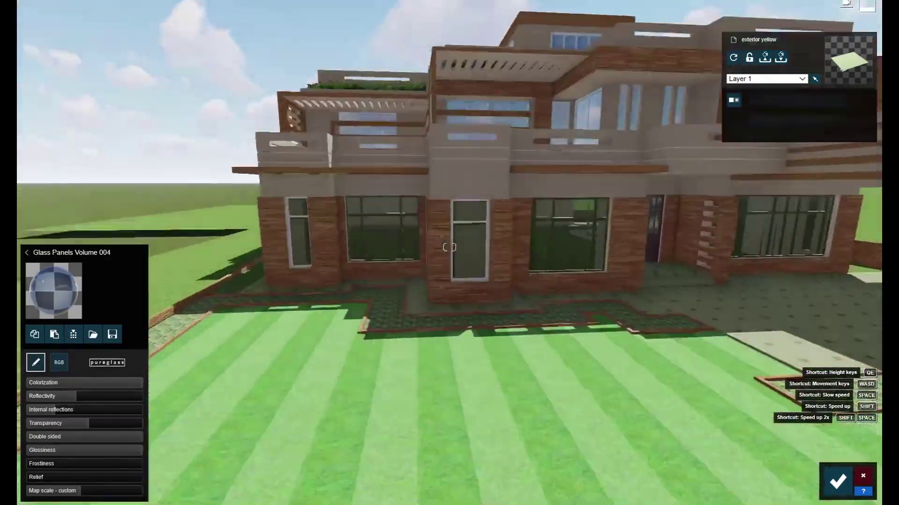
{"action": "key", "text": "w"}
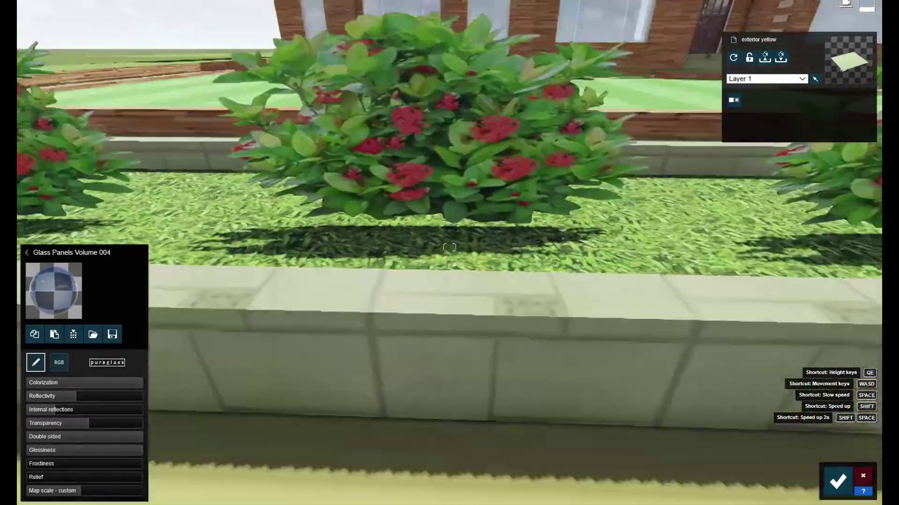
Apply the Leaves3 foliage material to the row of front bushes.
{"action": "key", "text": "s"}
{"action": "left_click", "coordinate": [455, 261]}
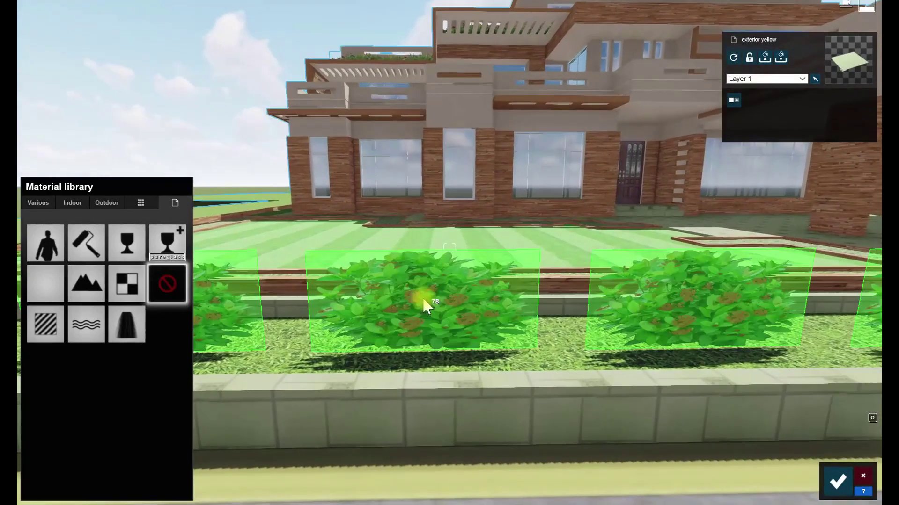
{"action": "left_click", "coordinate": [40, 206]}
{"action": "left_click", "coordinate": [75, 229]}
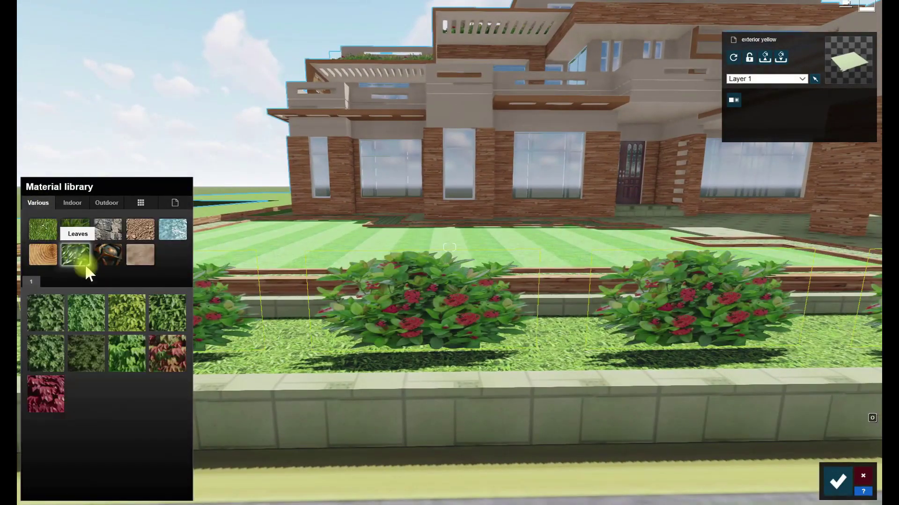
{"action": "left_click", "coordinate": [126, 353]}
{"action": "key", "text": "s"}
{"action": "key", "text": "w"}
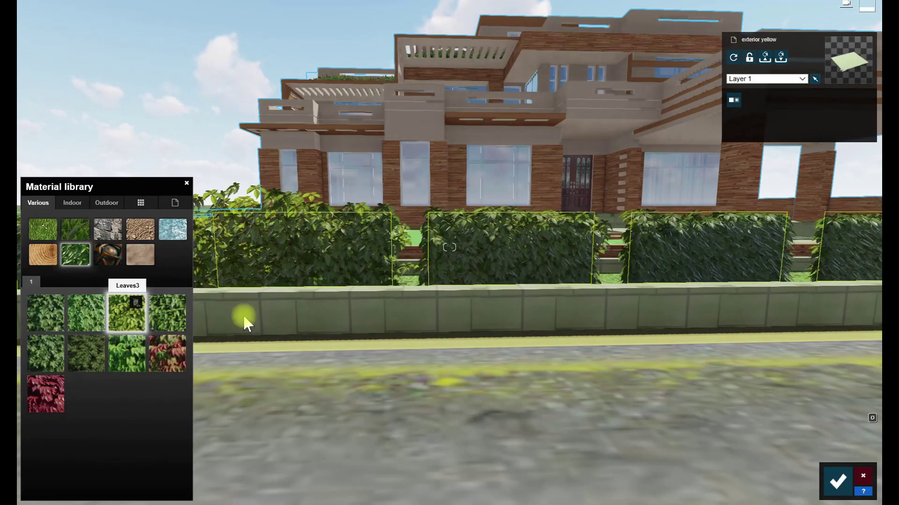
{"action": "key", "text": "w"}
{"action": "left_click", "coordinate": [127, 312]}
Reduce the hedge leaf spread to 0.2, previewing it against the house.
{"action": "mouse_move", "coordinate": [65, 424]}
{"action": "left_mouse_down"}
{"action": "mouse_move", "coordinate": [102, 425]}
{"action": "mouse_move", "coordinate": [70, 425]}
{"action": "left_mouse_up"}
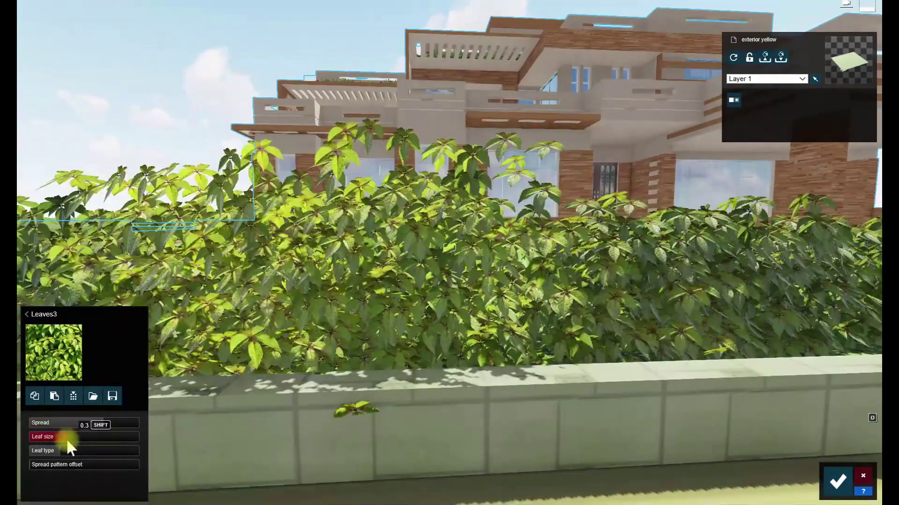
{"action": "key", "text": "s"}
{"action": "right_click_drag", "start_coordinate": [66, 438], "coordinate": [140, 438]}
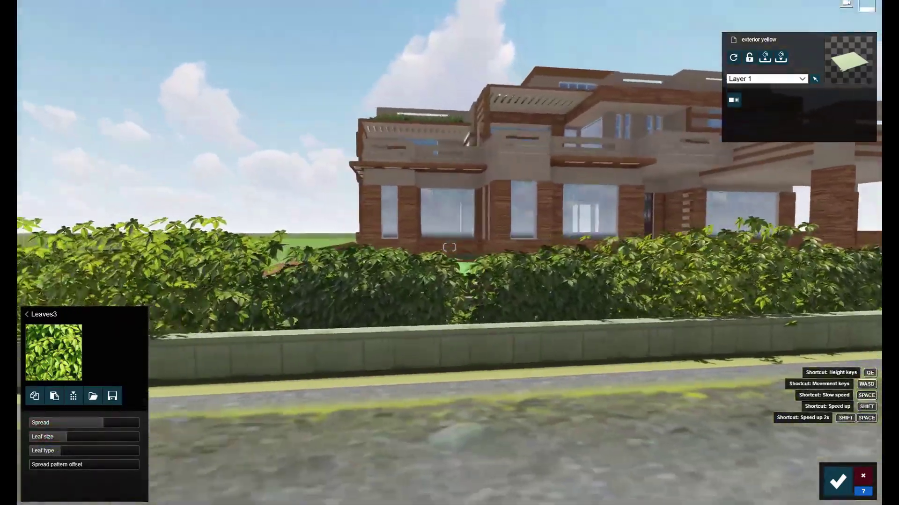
{"action": "right_click_drag", "start_coordinate": [68, 446], "coordinate": [68, 445]}
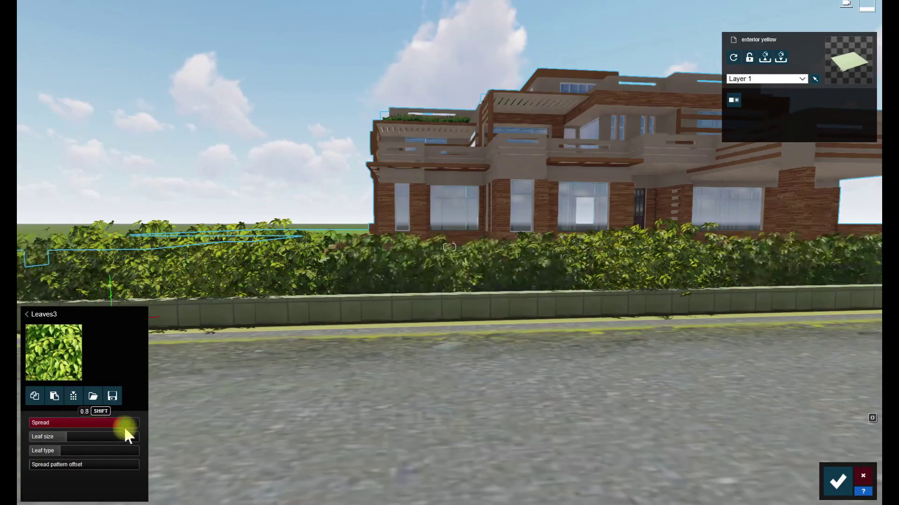
{"action": "left_click_drag", "start_coordinate": [124, 427], "coordinate": [61, 429]}
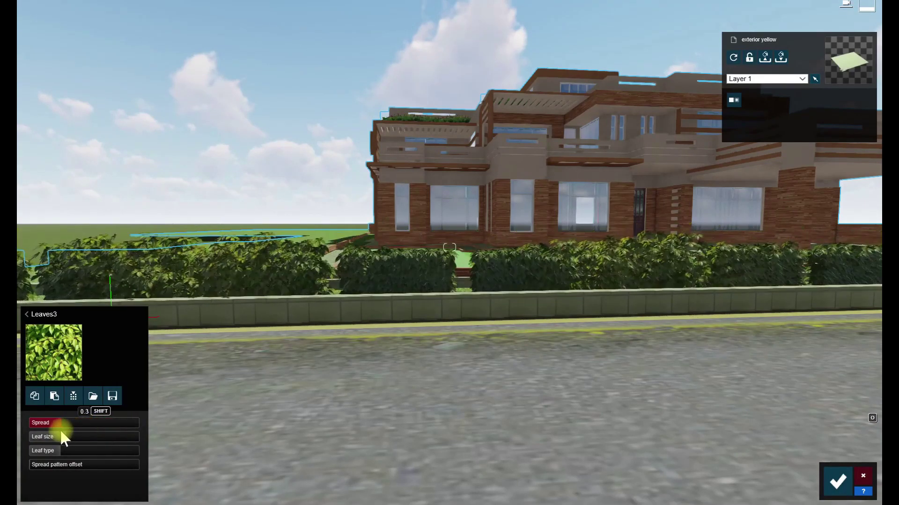
{"action": "left_click_drag", "start_coordinate": [128, 430], "coordinate": [60, 431]}
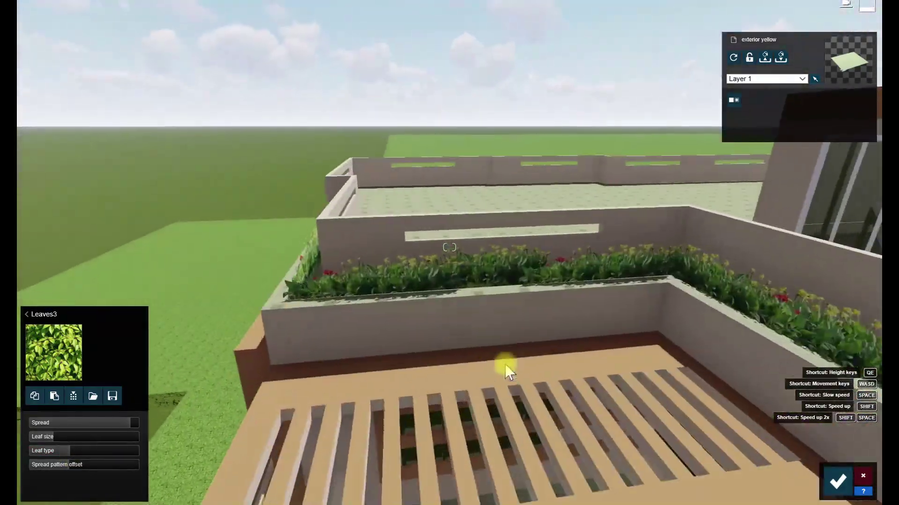
Apply Leaves3 ivy foliage to the rooftop planter and raise its density and leaf size.
{"action": "left_click", "coordinate": [401, 281]}
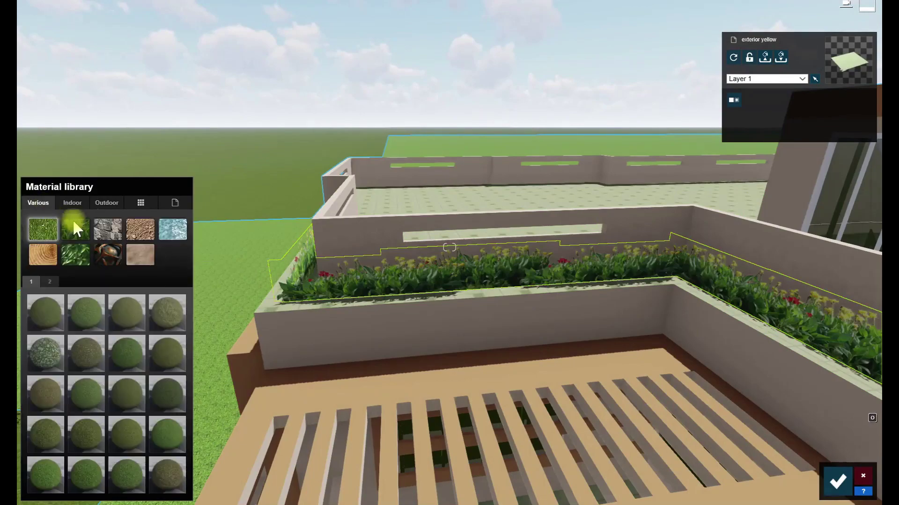
{"action": "left_click", "coordinate": [76, 254]}
{"action": "left_click", "coordinate": [126, 313]}
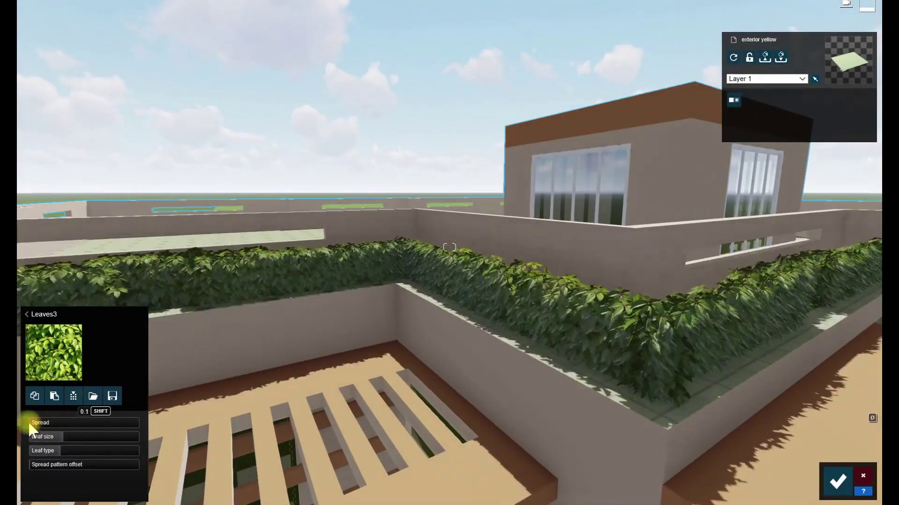
{"action": "mouse_move", "coordinate": [61, 422]}
{"action": "left_mouse_down"}
{"action": "mouse_move", "coordinate": [40, 443]}
{"action": "mouse_move", "coordinate": [55, 435]}
{"action": "left_mouse_up"}
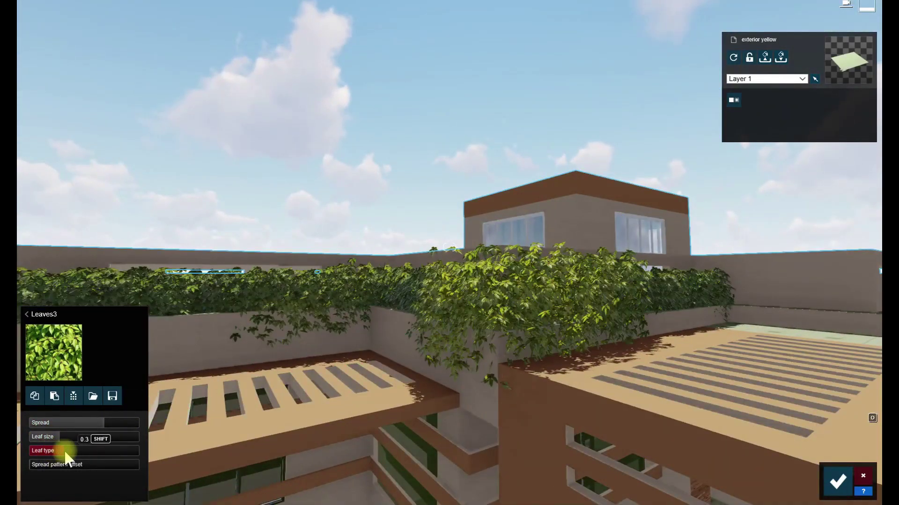
{"action": "left_click_drag", "start_coordinate": [67, 457], "coordinate": [83, 460]}
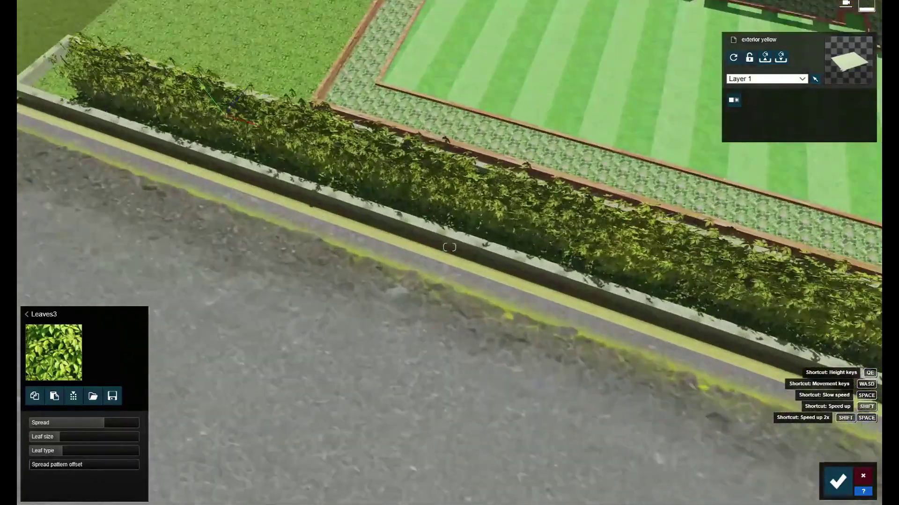
Try the Wild Grass 02 material on the strip beneath the hedge.
{"action": "scroll", "coordinate": [440, 272], "scroll_direction": "up", "scroll_amount": 3}
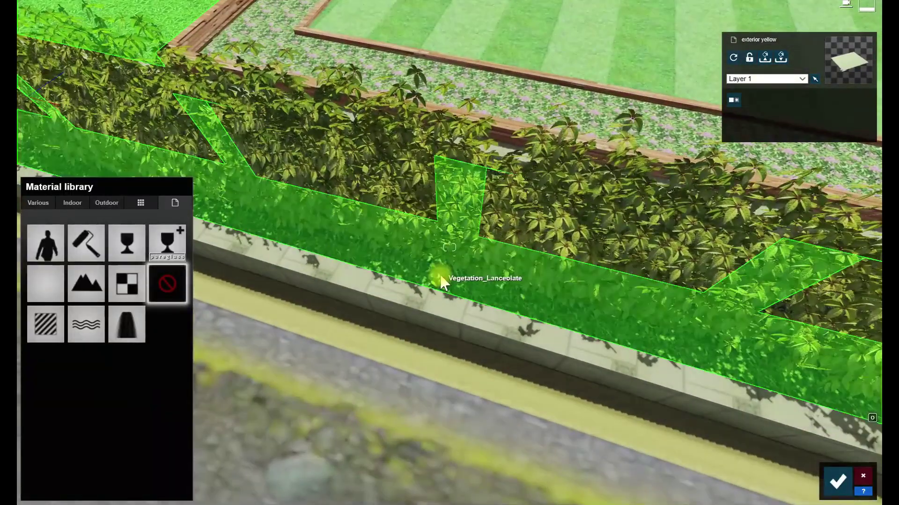
{"action": "left_click", "coordinate": [39, 203]}
{"action": "left_click", "coordinate": [74, 231]}
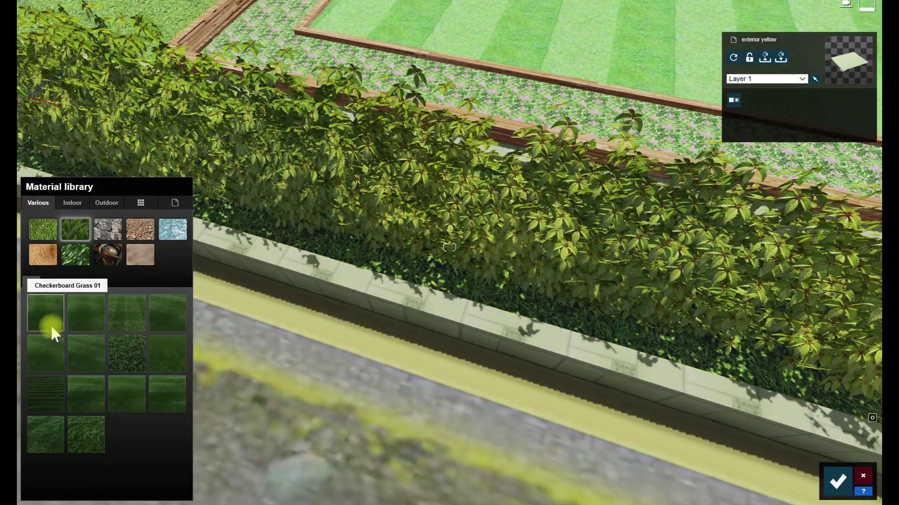
{"action": "left_click", "coordinate": [80, 445]}
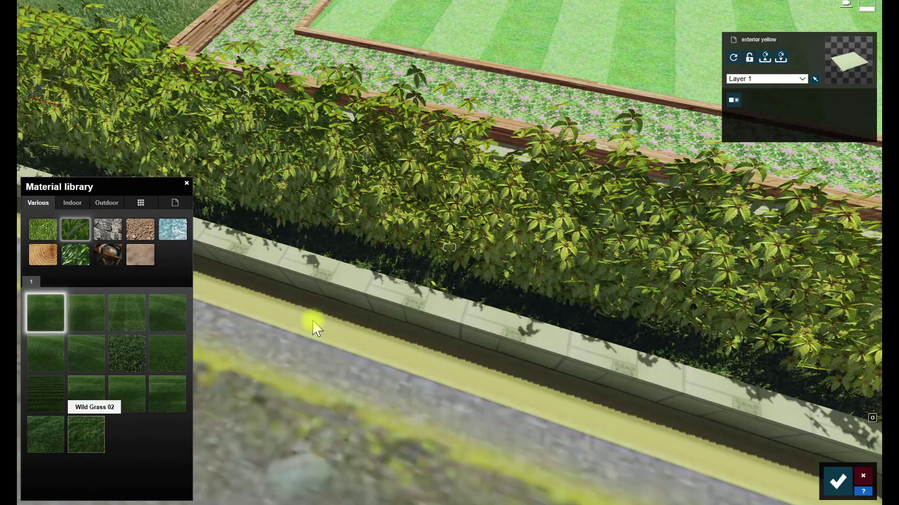
{"action": "right_click_drag", "start_coordinate": [312, 327], "coordinate": [327, 280]}
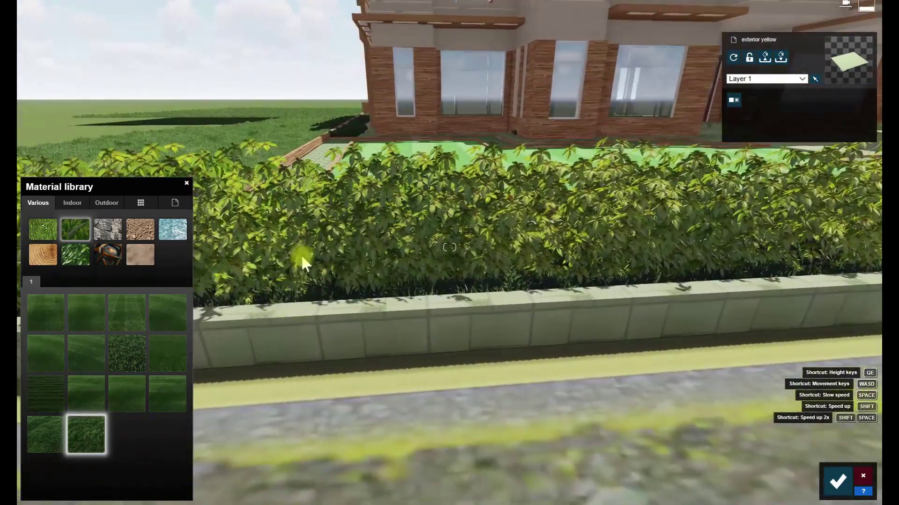
{"action": "right_click_drag", "start_coordinate": [328, 281], "coordinate": [300, 280]}
Replace it with the Ground 038 1024 material and review the whole house.
{"action": "left_click", "coordinate": [43, 230]}
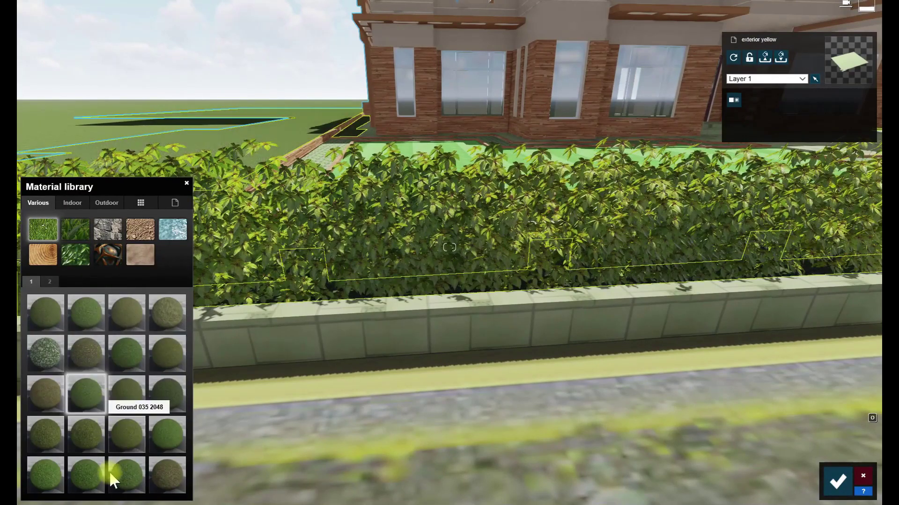
{"action": "left_click", "coordinate": [104, 485]}
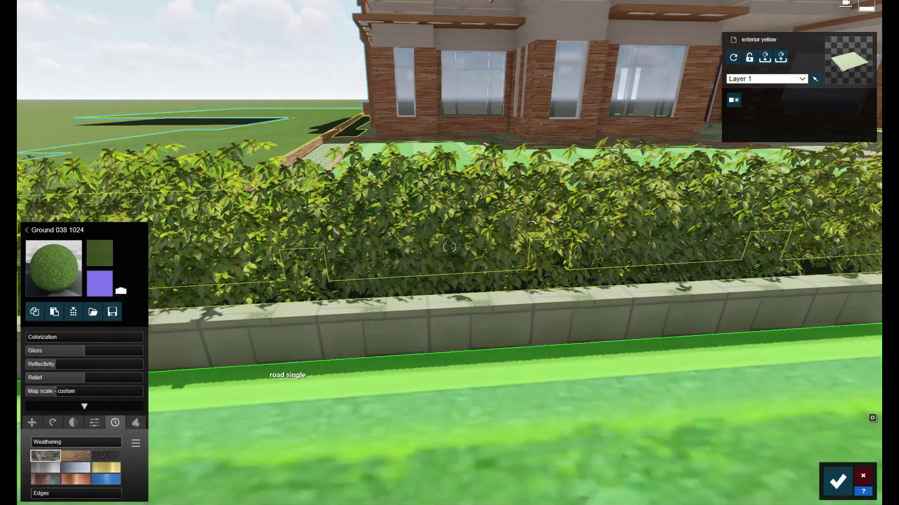
{"action": "right_click_drag", "start_coordinate": [317, 357], "coordinate": [327, 304]}
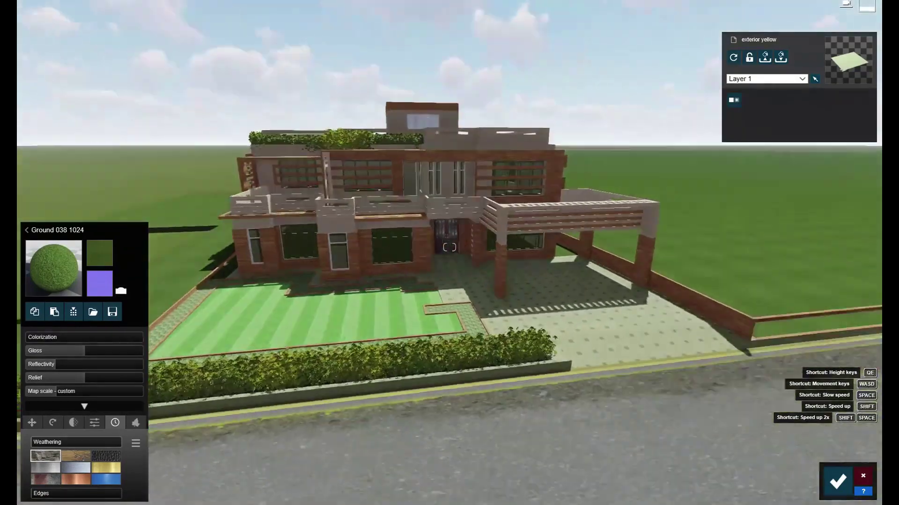
{"action": "right_click_drag", "start_coordinate": [449, 247], "coordinate": [341, 357]}
Give the forecourt paving a Standard material with mossy weathering, confirm, and enter Movie mode.
{"action": "left_click", "coordinate": [437, 311]}
{"action": "left_click", "coordinate": [56, 339]}
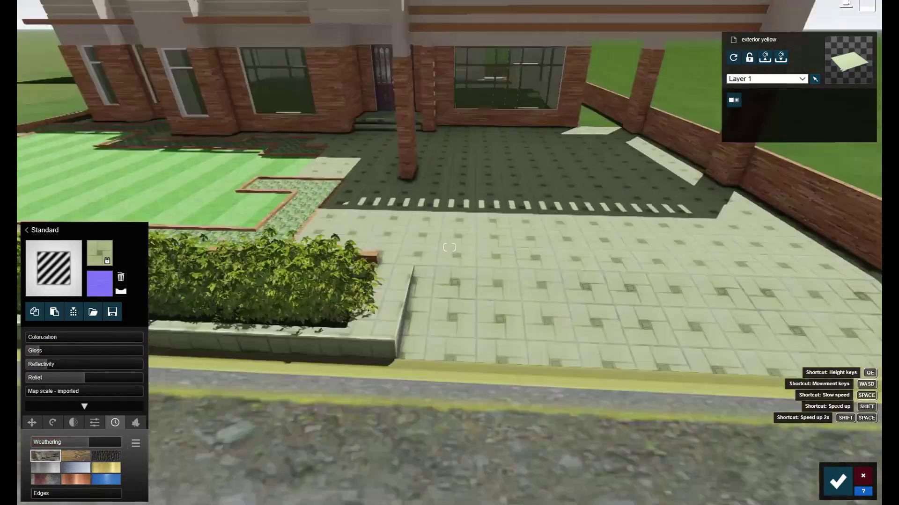
{"action": "right_click_drag", "start_coordinate": [299, 355], "coordinate": [299, 291]}
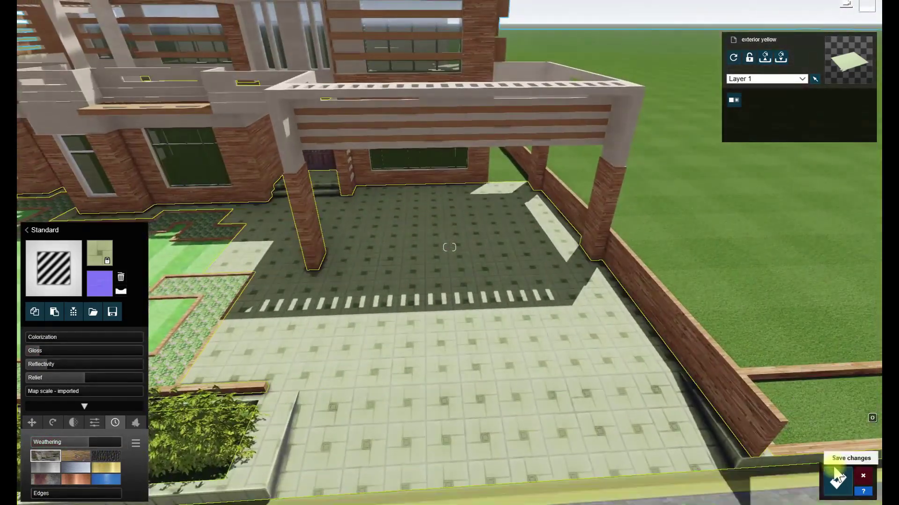
{"action": "left_click", "coordinate": [838, 481]}
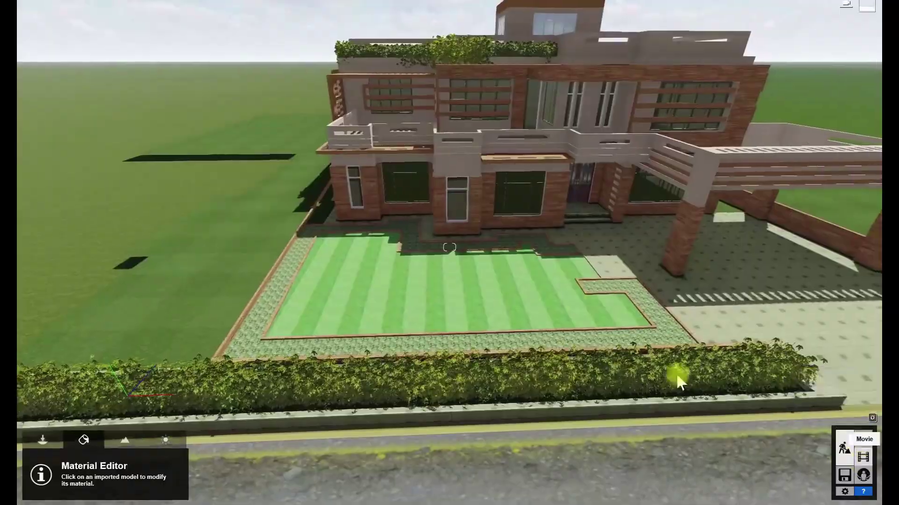
{"action": "left_click", "coordinate": [863, 456]}
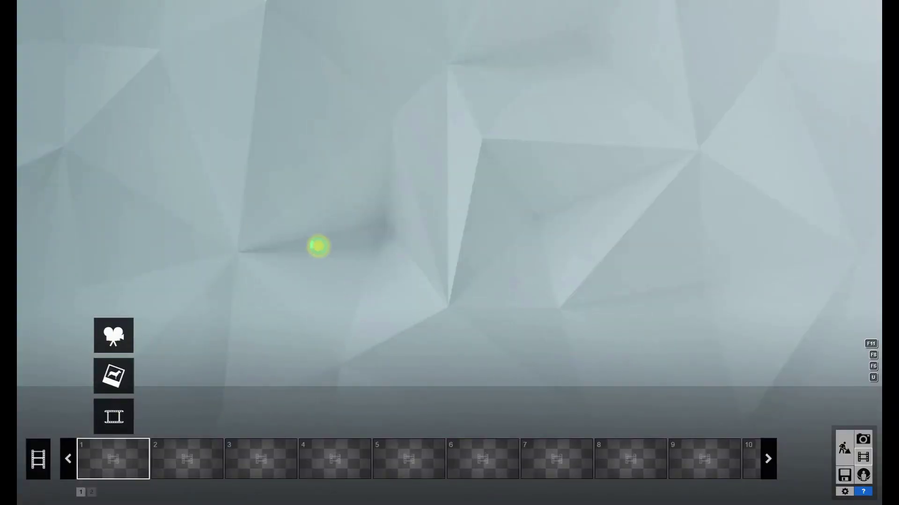
Start a new clip and frame the house, adjusting the lens focal length.
{"action": "left_click", "coordinate": [114, 335]}
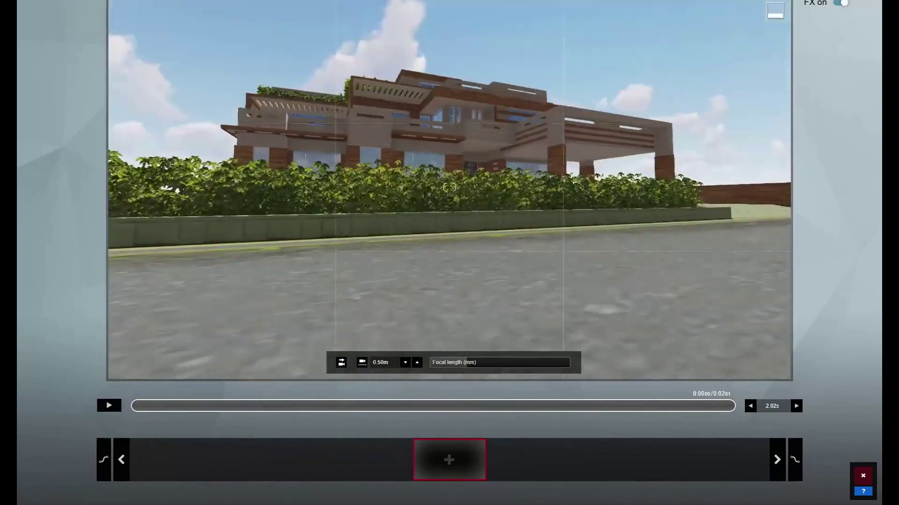
{"action": "right_click_drag", "start_coordinate": [449, 187], "coordinate": [380, 227]}
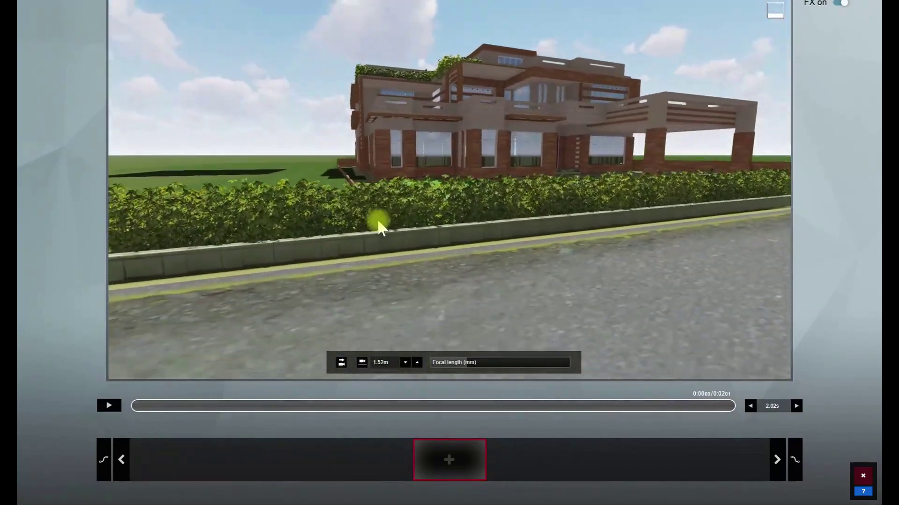
{"action": "right_click_drag", "start_coordinate": [380, 227], "coordinate": [381, 248]}
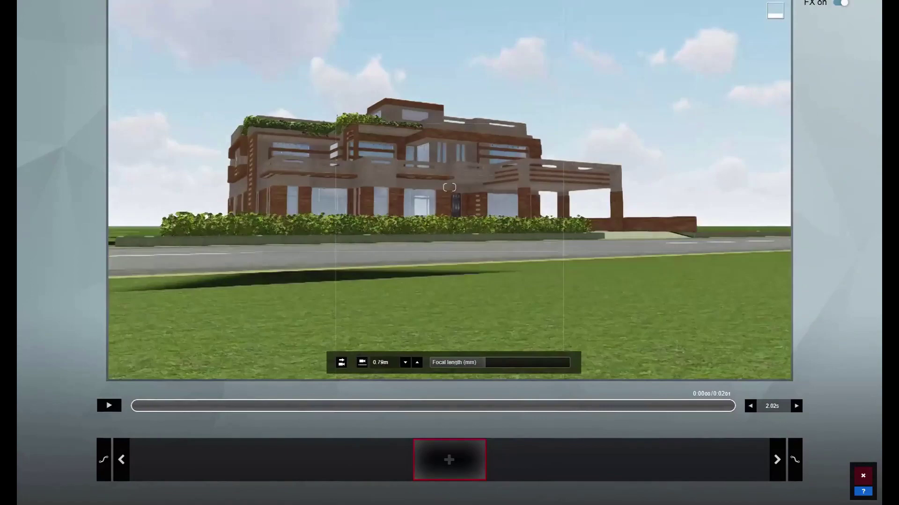
{"action": "left_click_drag", "start_coordinate": [475, 370], "coordinate": [485, 369]}
{"action": "right_click_drag", "start_coordinate": [449, 187], "coordinate": [450, 188]}
Lower the camera to about 1.08 m, capture the keyframe, save the clip and choose Dawn.
{"action": "key", "text": "q"}
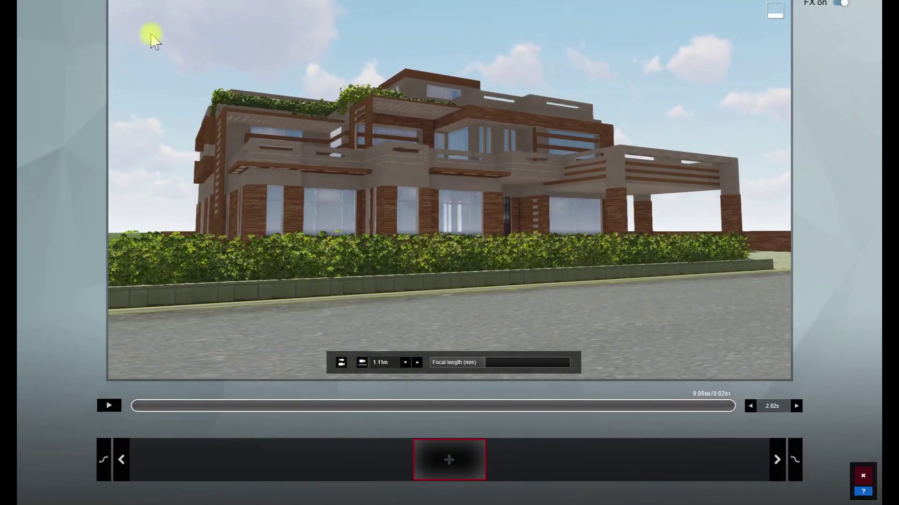
{"action": "key", "text": "q"}
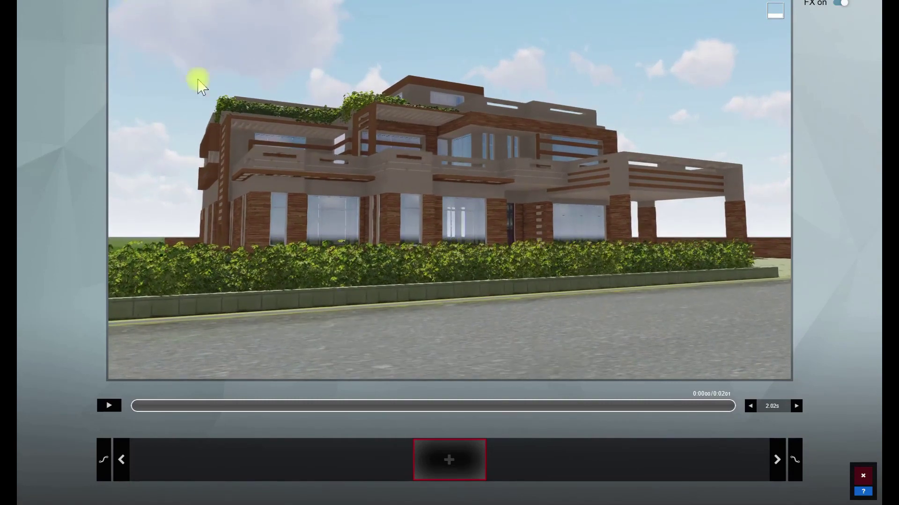
{"action": "right_click_drag", "start_coordinate": [360, 185], "coordinate": [374, 177]}
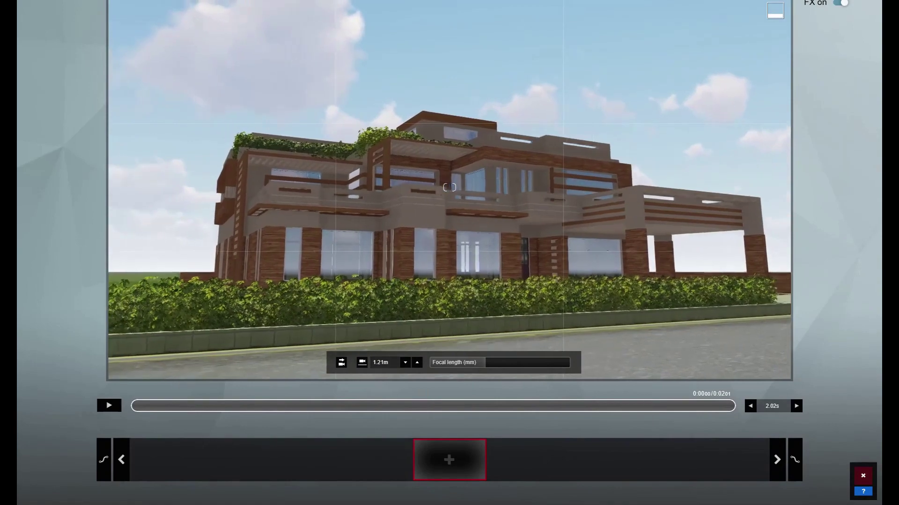
{"action": "key", "text": "e"}
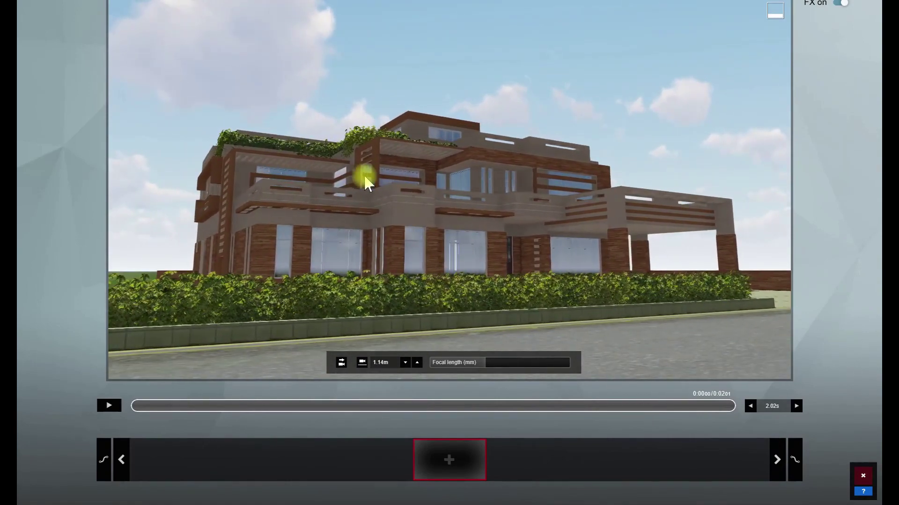
{"action": "key", "text": "e"}
{"action": "left_click", "coordinate": [458, 474]}
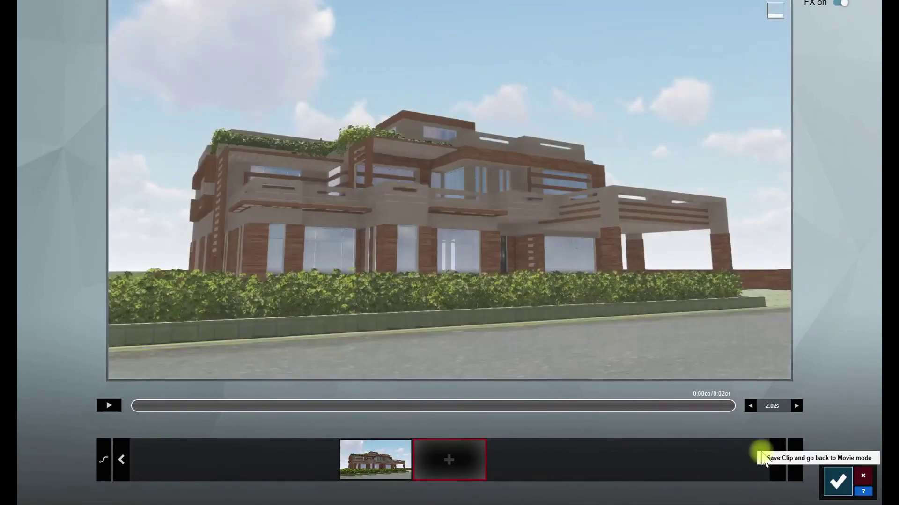
{"action": "left_click", "coordinate": [850, 475]}
{"action": "left_click", "coordinate": [156, 71]}
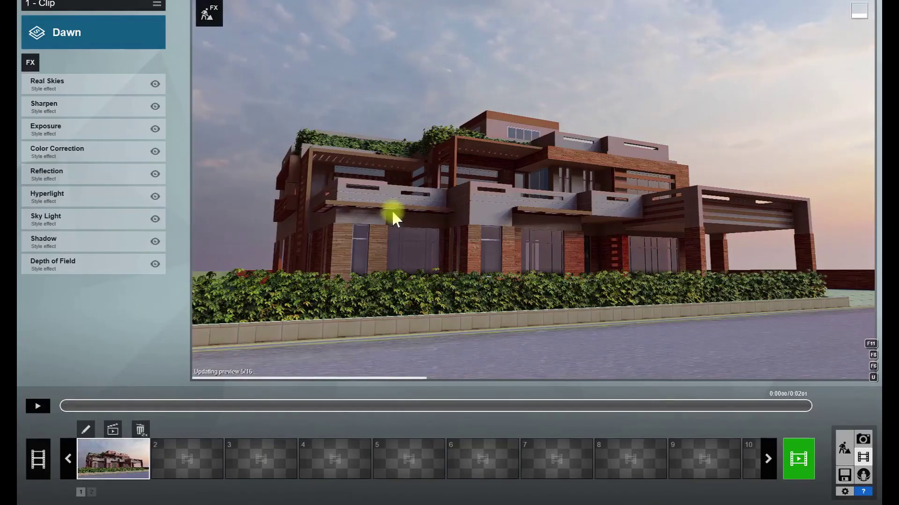
Add a 2-Point Perspective camera effect to the Dawn clip and return to Build mode.
{"action": "left_click", "coordinate": [31, 64]}
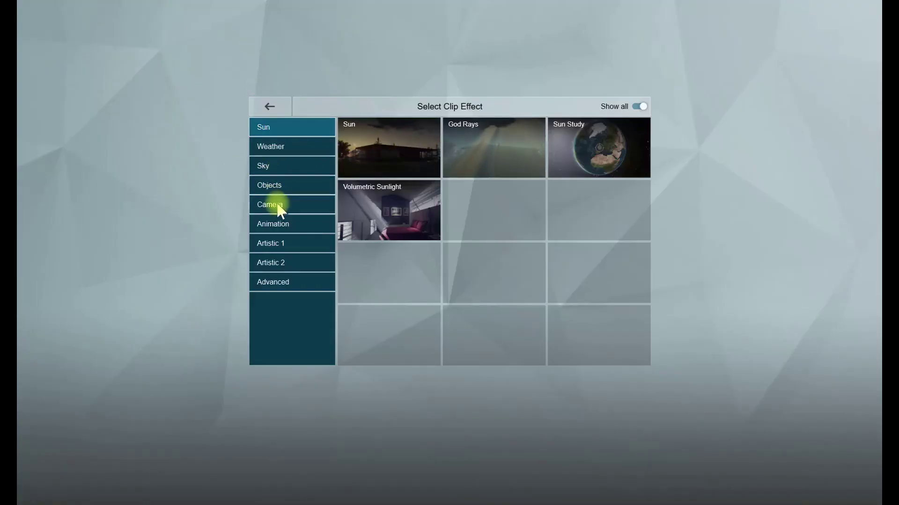
{"action": "left_click", "coordinate": [280, 206]}
{"action": "left_click", "coordinate": [435, 234]}
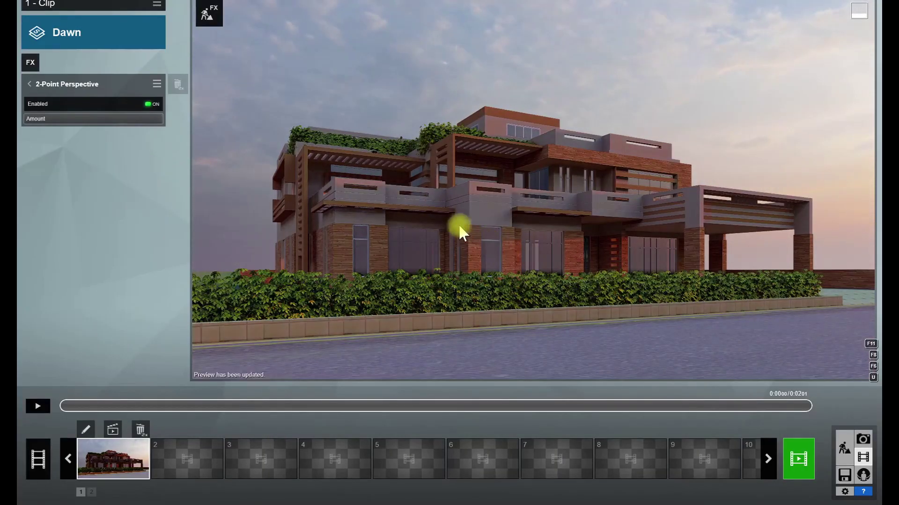
{"action": "left_click", "coordinate": [845, 451]}
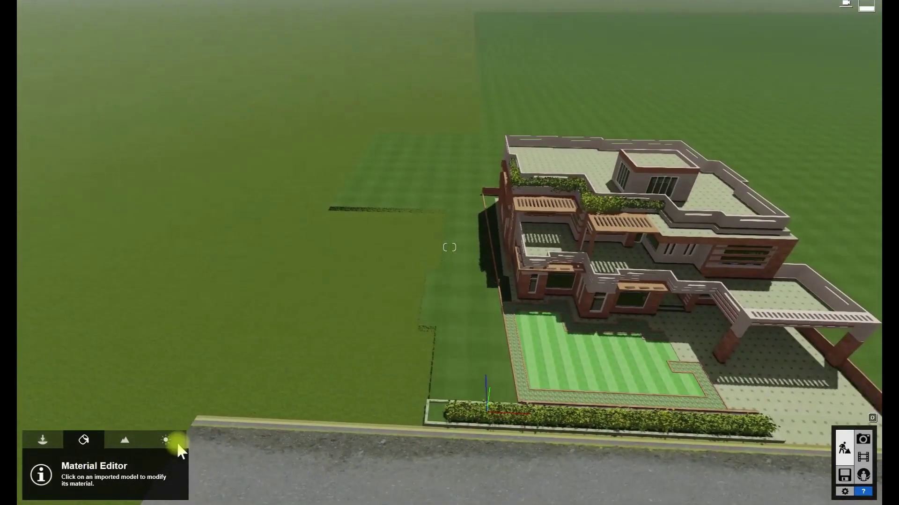
Place a Sugar Pine from the favourite plants beside the house.
{"action": "left_click", "coordinate": [47, 439]}
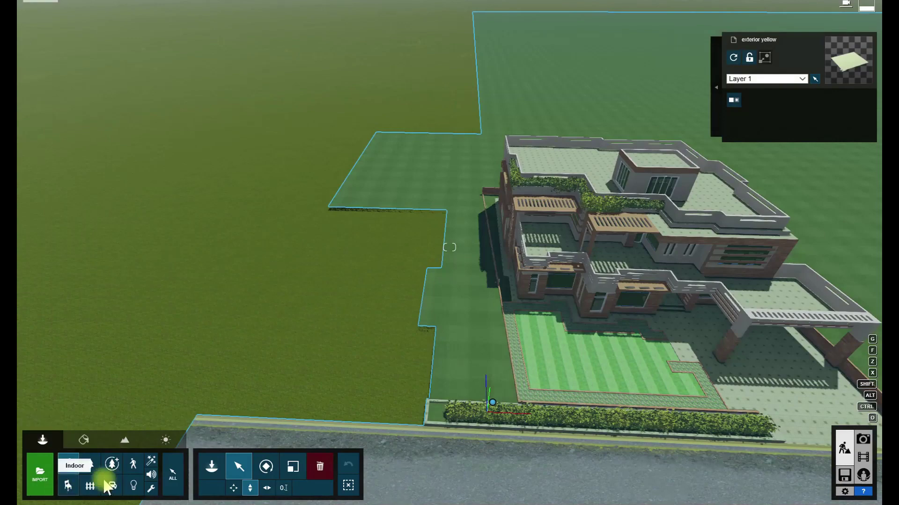
{"action": "left_click", "coordinate": [93, 469]}
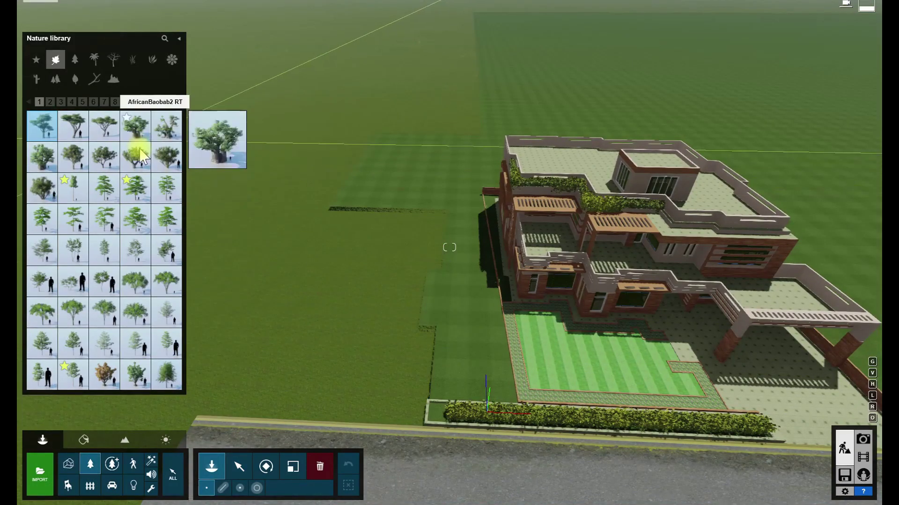
{"action": "left_click", "coordinate": [36, 60]}
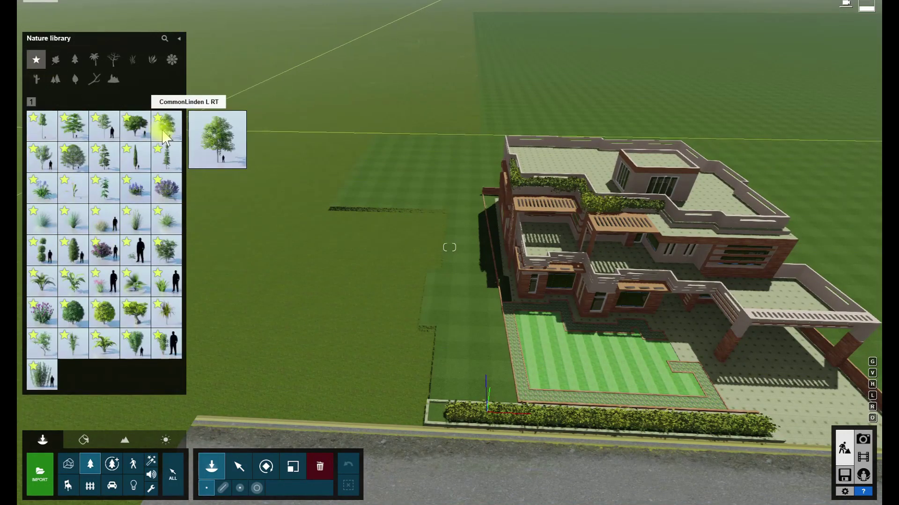
{"action": "left_click", "coordinate": [172, 164]}
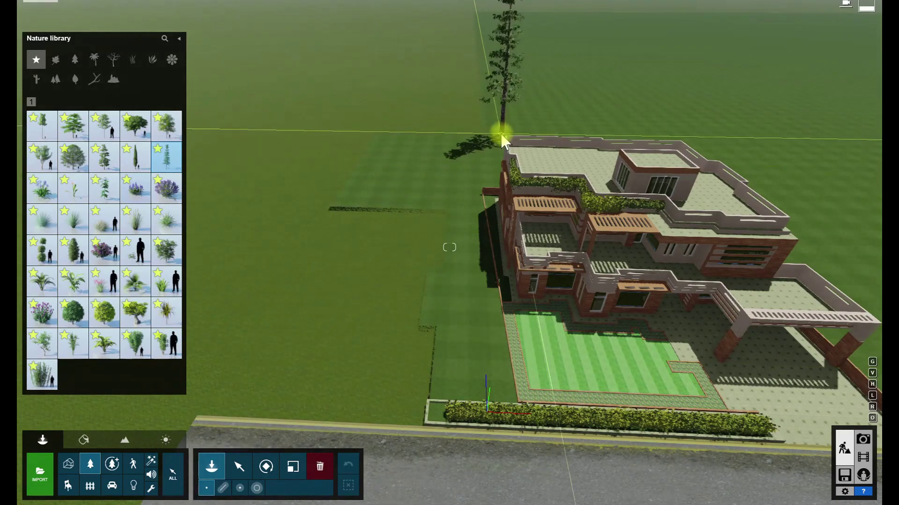
{"action": "left_click", "coordinate": [427, 192]}
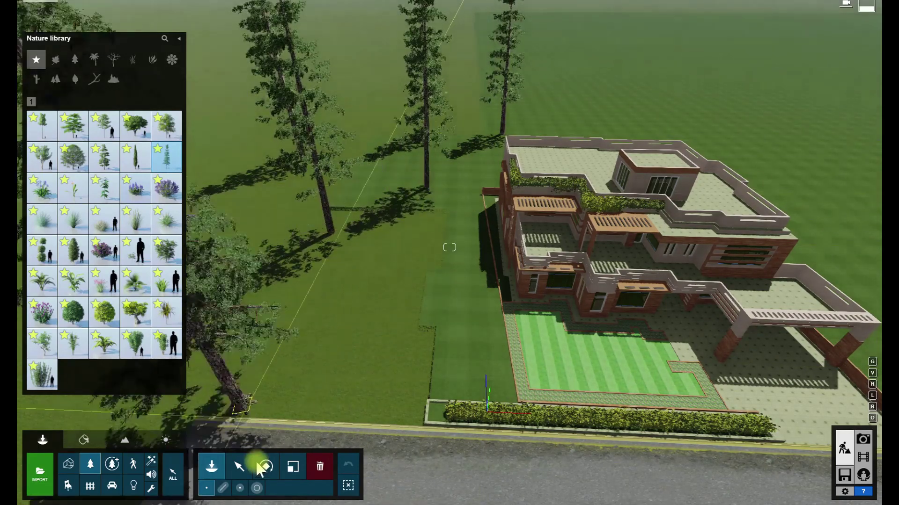
Resize the placed pines, making the tall left pine slightly shorter.
{"action": "left_click", "coordinate": [266, 467]}
{"action": "left_click_drag", "start_coordinate": [425, 186], "coordinate": [425, 192]}
{"action": "right_click_drag", "start_coordinate": [425, 192], "coordinate": [433, 225]}
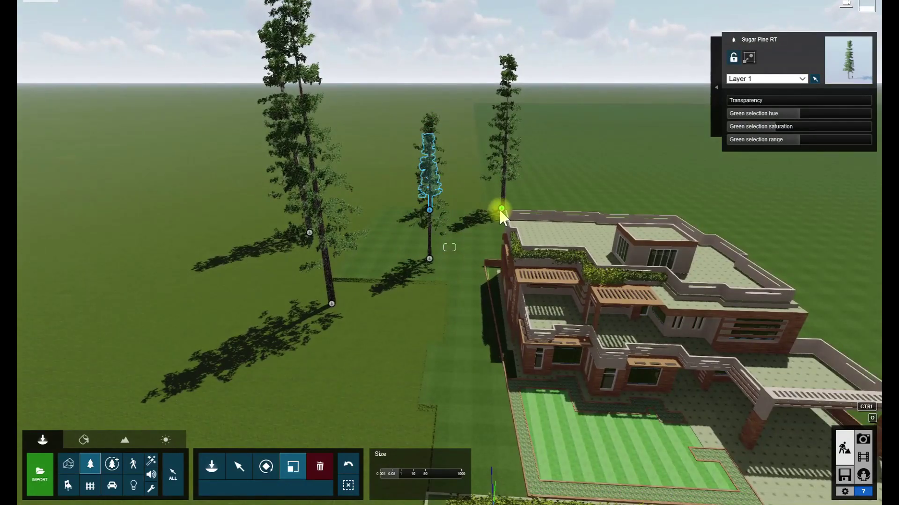
{"action": "left_click_drag", "start_coordinate": [332, 305], "coordinate": [332, 310]}
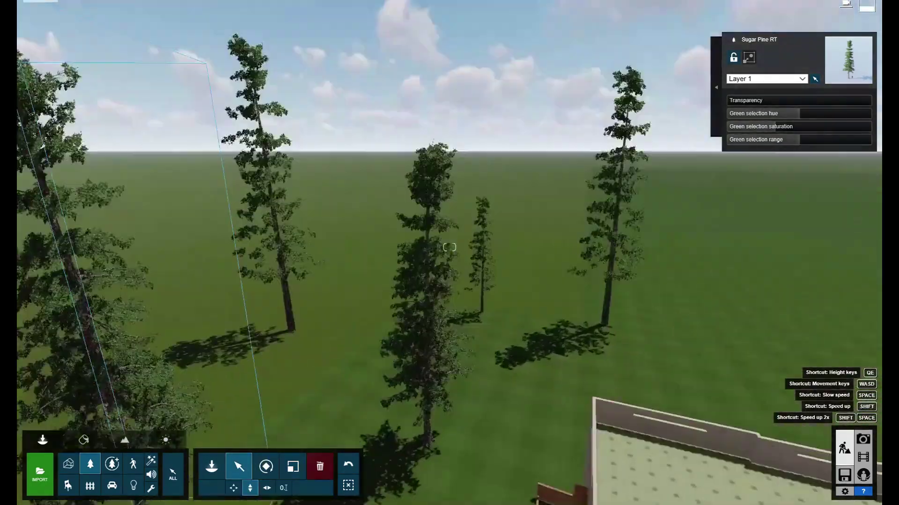
{"action": "right_click_drag", "start_coordinate": [449, 247], "coordinate": [450, 328]}
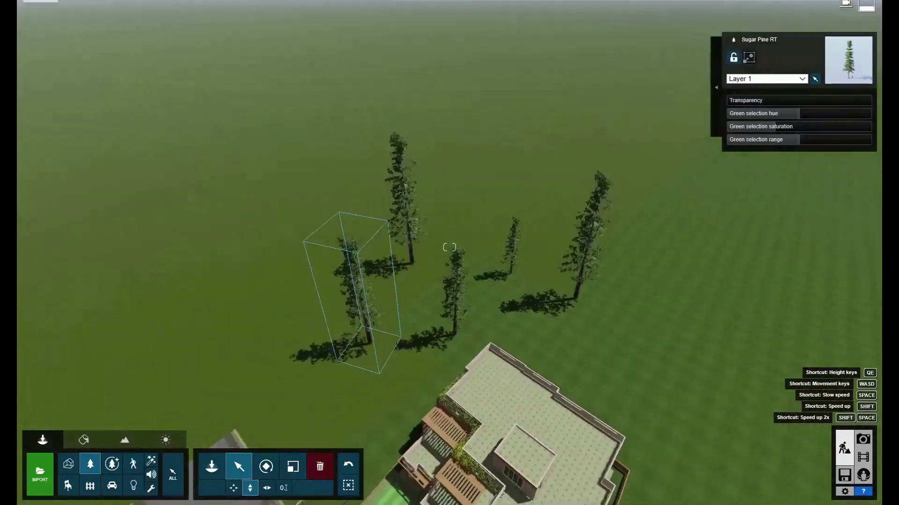
{"action": "right_click_drag", "start_coordinate": [450, 247], "coordinate": [449, 281]}
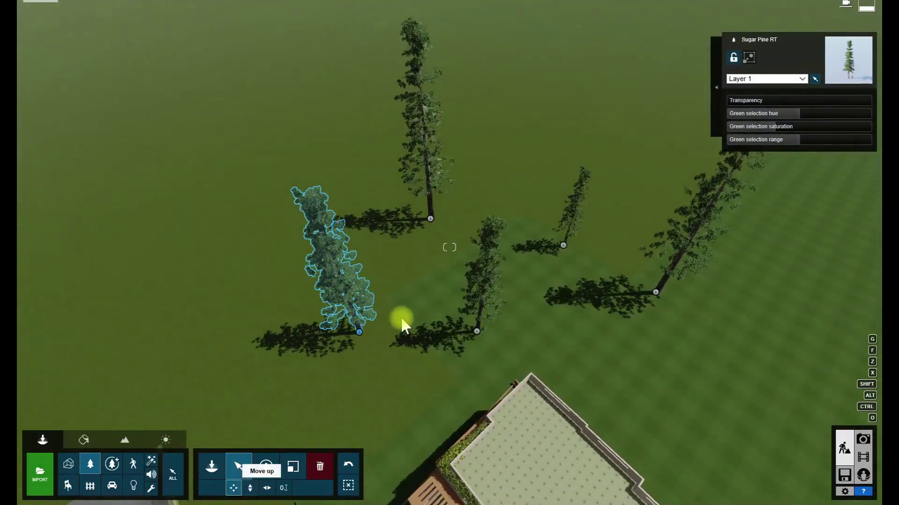
Move individual Sugar Pines closer to the house into a tight cluster.
{"action": "left_click_drag", "start_coordinate": [433, 298], "coordinate": [435, 235]}
{"action": "mouse_move", "coordinate": [531, 224]}
{"action": "left_mouse_down"}
{"action": "mouse_move", "coordinate": [567, 248]}
{"action": "mouse_move", "coordinate": [456, 402]}
{"action": "left_mouse_up"}
{"action": "left_click_drag", "start_coordinate": [658, 300], "coordinate": [576, 317]}
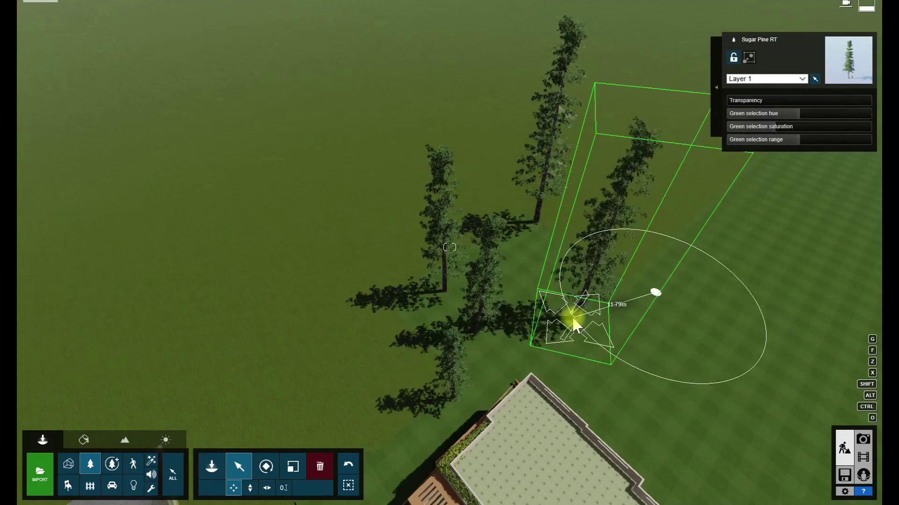
{"action": "right_click_drag", "start_coordinate": [576, 317], "coordinate": [575, 281]}
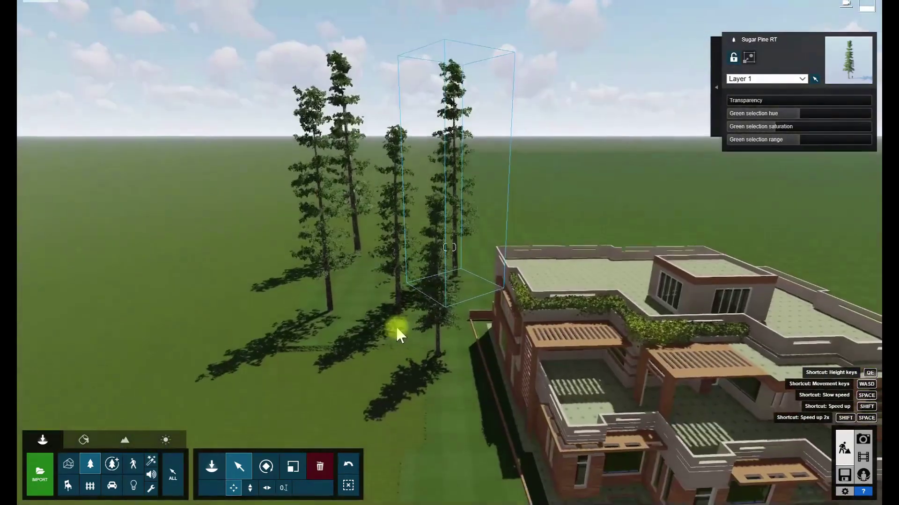
{"action": "mouse_move", "coordinate": [326, 354]}
{"action": "left_mouse_down"}
{"action": "mouse_move", "coordinate": [302, 331]}
{"action": "mouse_move", "coordinate": [262, 350]}
{"action": "left_mouse_up"}
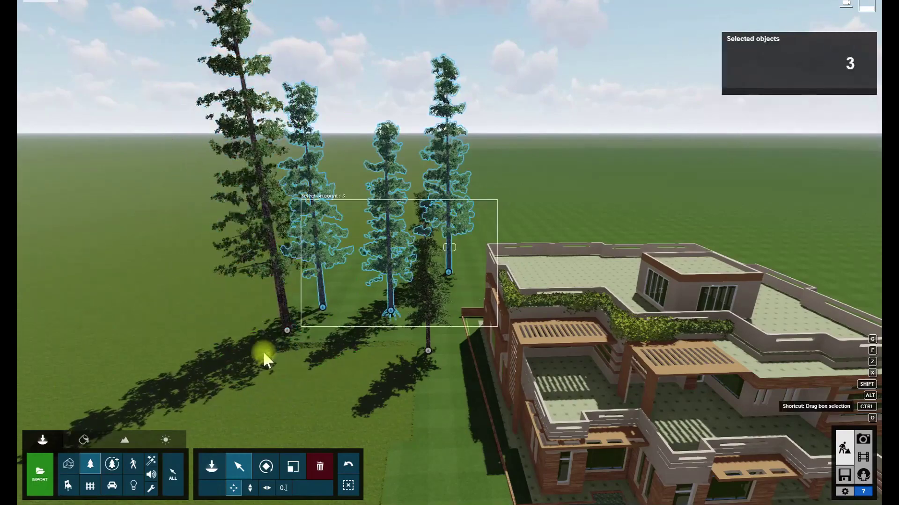
Copy the five selected pines to spots beside and behind the house.
{"action": "scroll", "coordinate": [313, 328], "scroll_direction": "down", "scroll_amount": 5}
{"action": "left_click_drag", "start_coordinate": [447, 270], "coordinate": [433, 305], "text": "alt"}
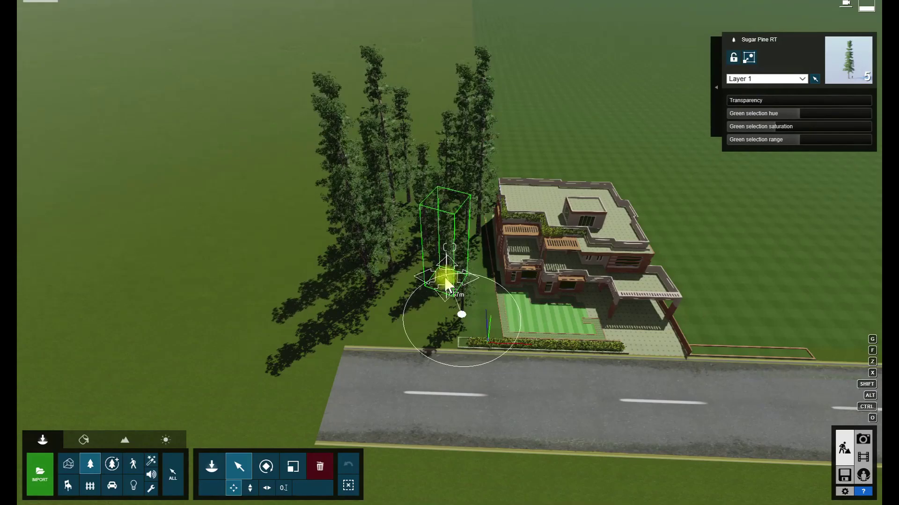
{"action": "mouse_move", "coordinate": [433, 305]}
{"action": "left_mouse_down", "text": "alt"}
{"action": "mouse_move", "coordinate": [716, 314]}
{"action": "mouse_move", "coordinate": [662, 185]}
{"action": "left_mouse_up", "text": "alt"}
{"action": "mouse_move", "coordinate": [662, 184]}
{"action": "right_mouse_down"}
{"action": "mouse_move", "coordinate": [608, 196]}
{"action": "mouse_move", "coordinate": [434, 197]}
{"action": "right_mouse_up"}
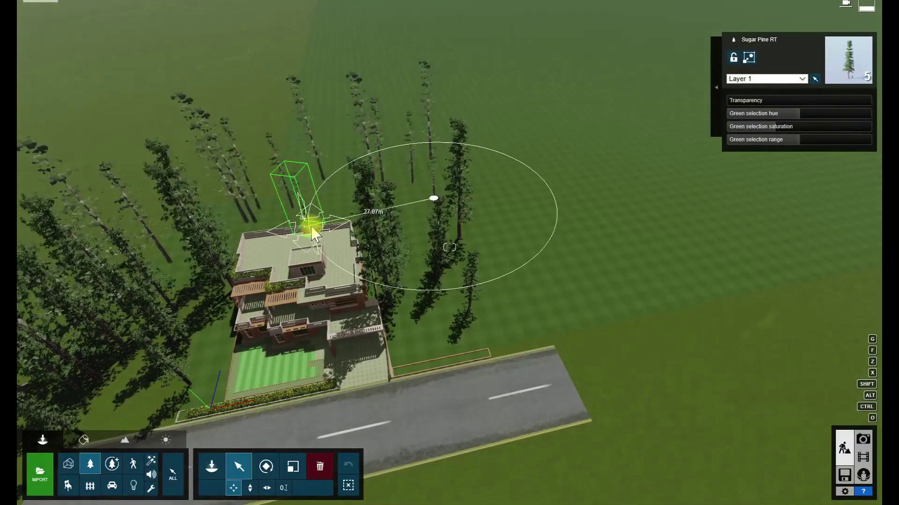
Copy more pine groups to the right of the house and into open ground.
{"action": "left_click_drag", "start_coordinate": [286, 225], "coordinate": [323, 228], "text": "alt"}
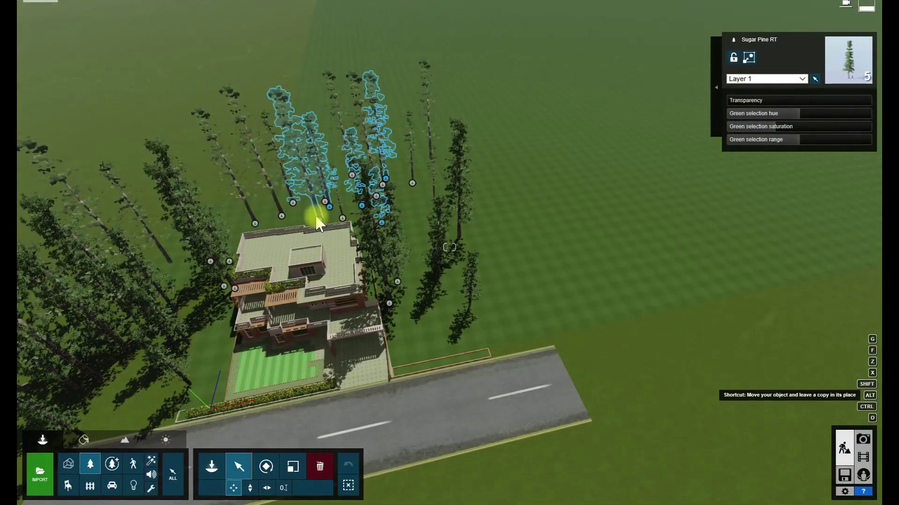
{"action": "mouse_move", "coordinate": [448, 318]}
{"action": "left_mouse_down", "text": "alt"}
{"action": "mouse_move", "coordinate": [555, 297]}
{"action": "mouse_move", "coordinate": [515, 180]}
{"action": "left_mouse_up", "text": "alt"}
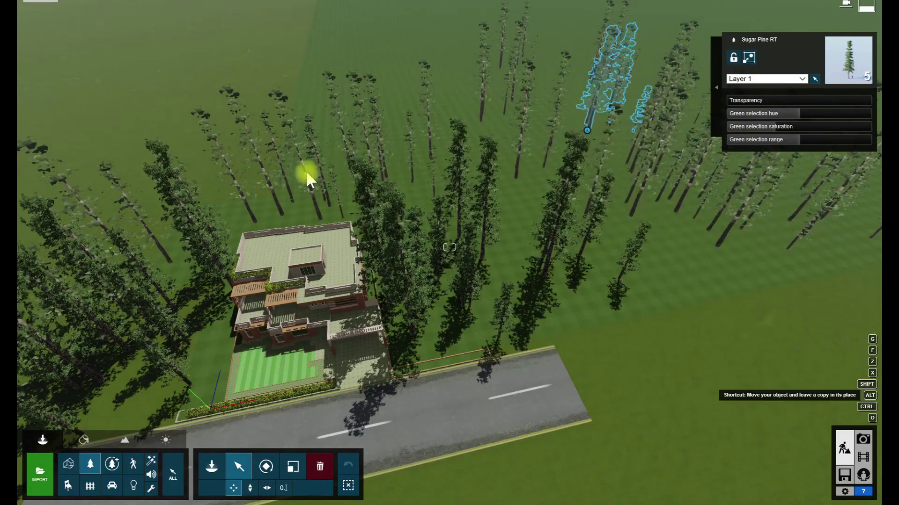
{"action": "right_click_drag", "start_coordinate": [77, 164], "coordinate": [361, 187]}
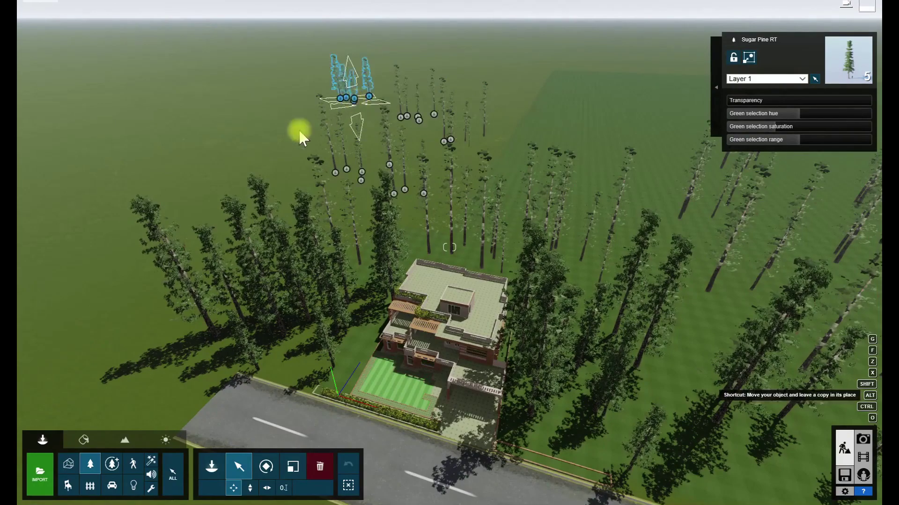
{"action": "right_click_drag", "start_coordinate": [326, 122], "coordinate": [505, 68]}
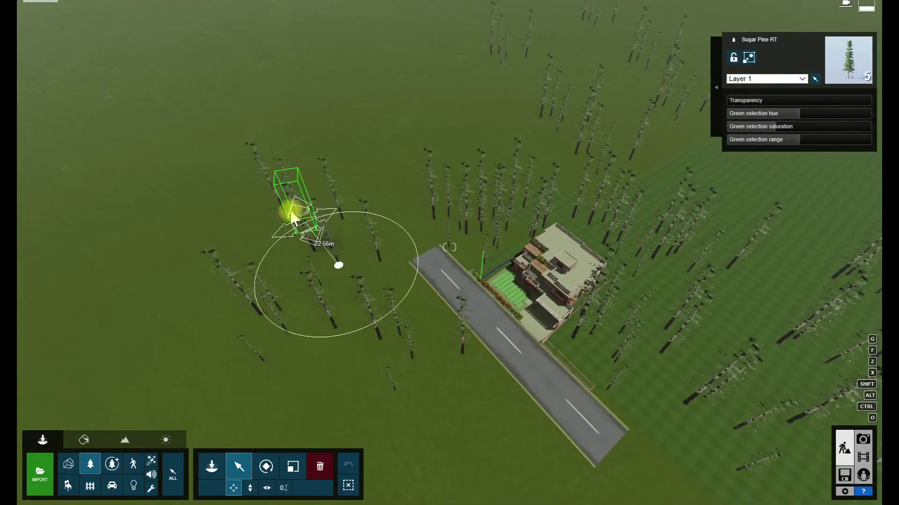
{"action": "left_click_drag", "start_coordinate": [447, 447], "coordinate": [456, 283]}
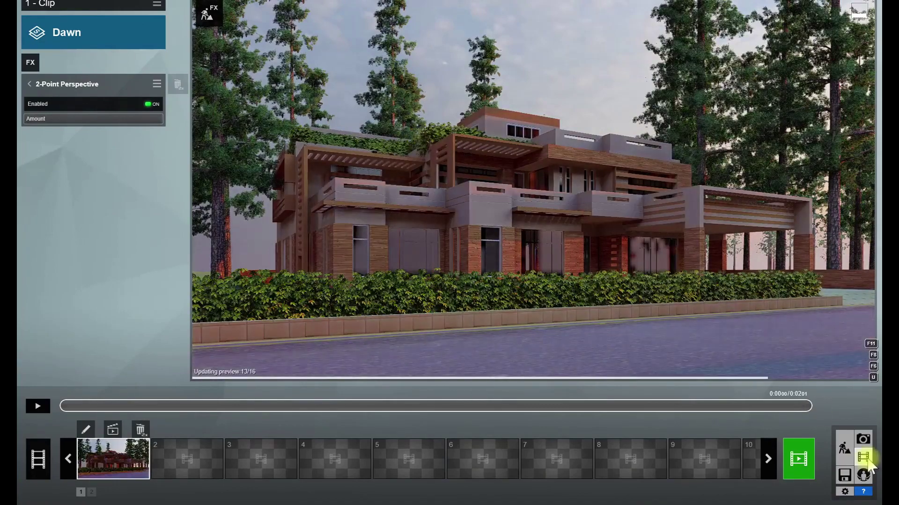
Move a Sugar Pine from near the balcony out onto the lawn and refresh the Dawn preview.
{"action": "left_click", "coordinate": [845, 450]}
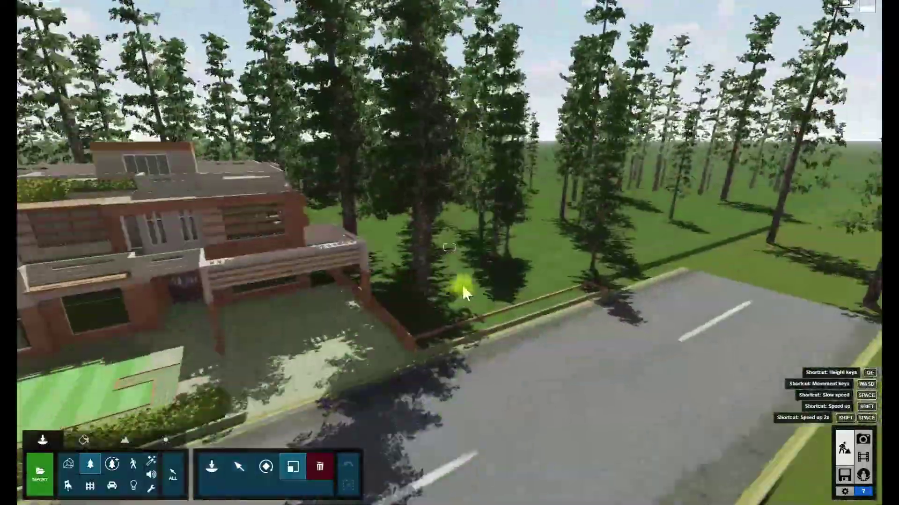
{"action": "left_click", "coordinate": [422, 299]}
{"action": "right_click_drag", "start_coordinate": [420, 297], "coordinate": [406, 299]}
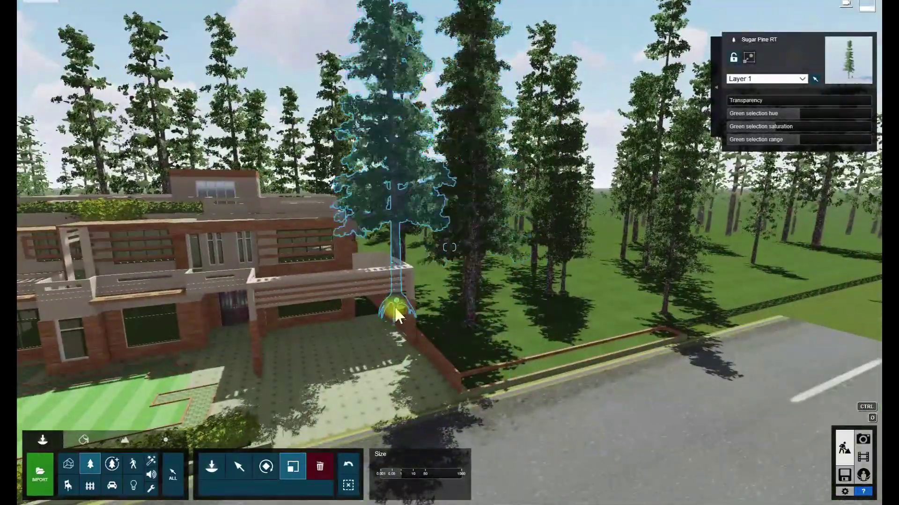
{"action": "left_click_drag", "start_coordinate": [406, 299], "coordinate": [402, 321]}
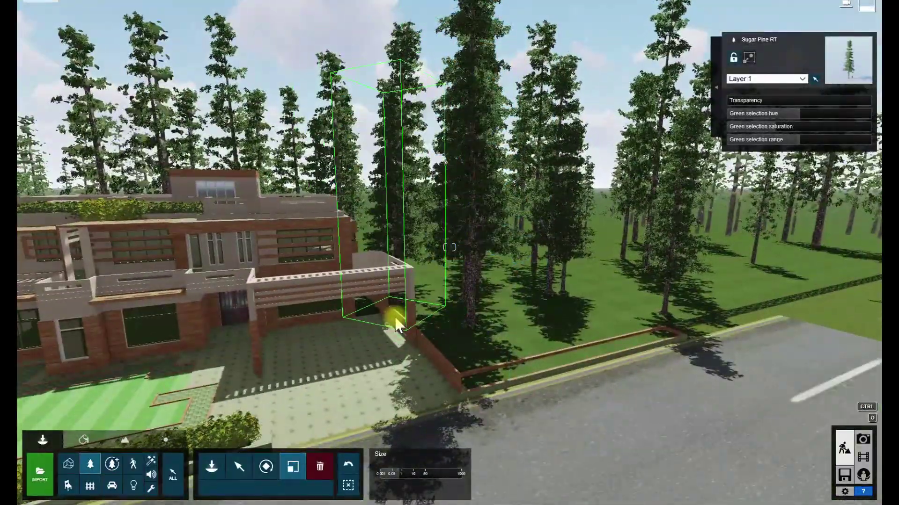
{"action": "left_click_drag", "start_coordinate": [626, 267], "coordinate": [531, 274]}
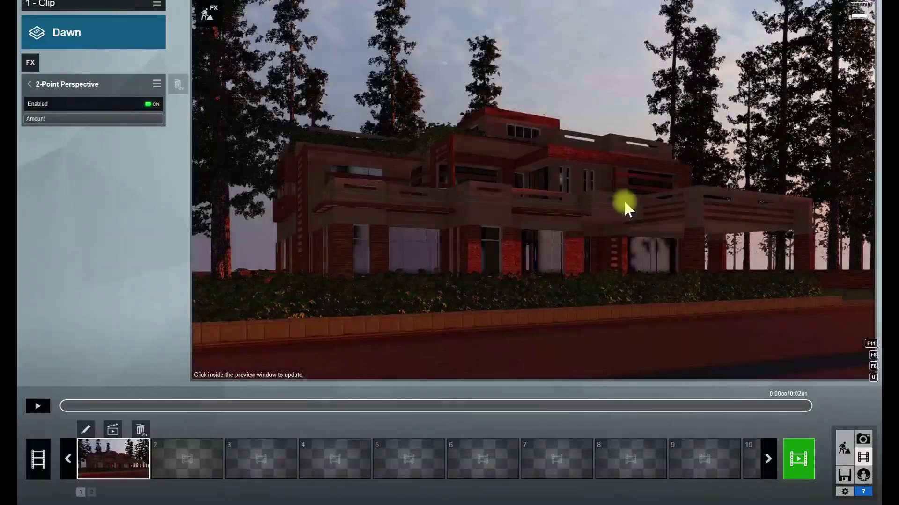
{"action": "left_click", "coordinate": [626, 206]}
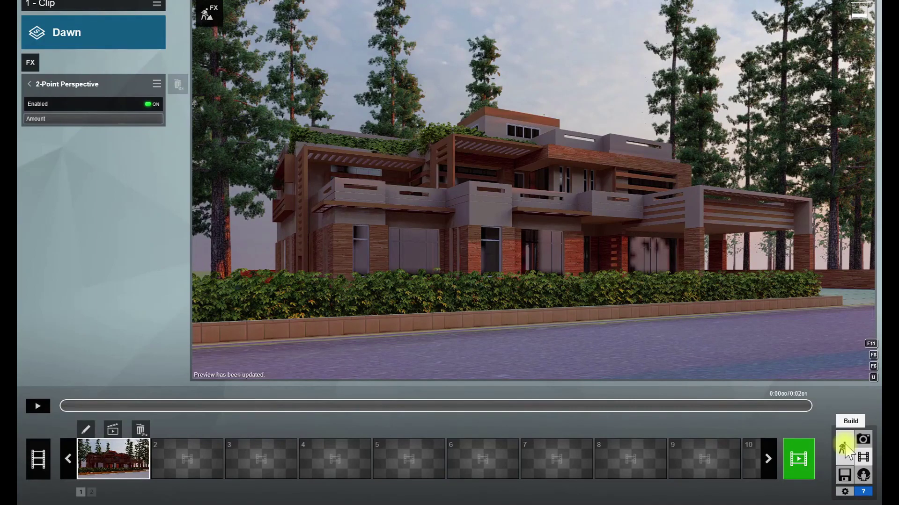
{"action": "left_click", "coordinate": [845, 451]}
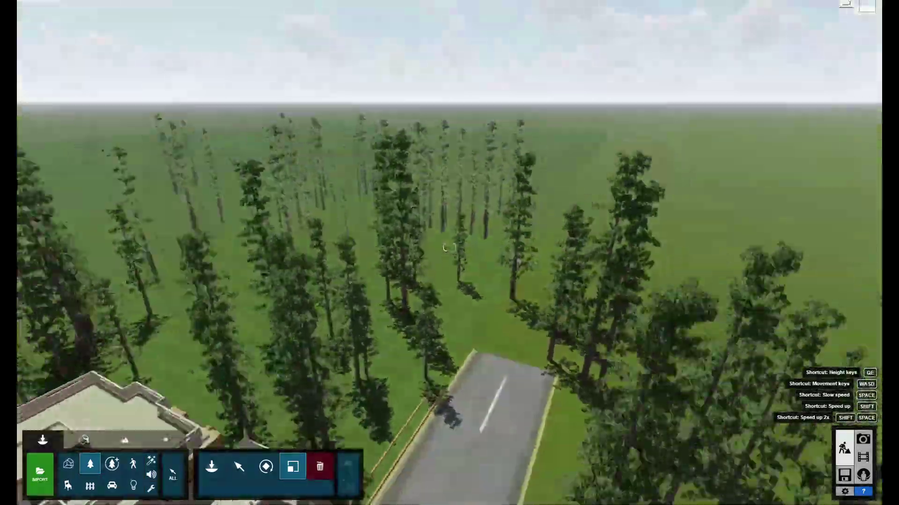
Shift a group of five pines to the right side and check the Dawn preview.
{"action": "right_click_drag", "start_coordinate": [445, 249], "coordinate": [397, 282]}
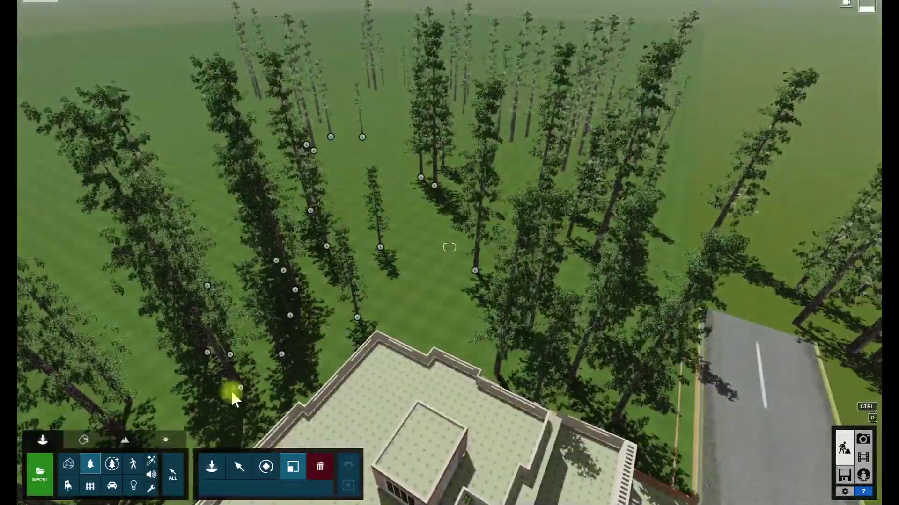
{"action": "left_click_drag", "start_coordinate": [222, 386], "coordinate": [300, 309], "text": "ctrl"}
{"action": "left_click", "coordinate": [239, 466]}
{"action": "mouse_move", "coordinate": [281, 356]}
{"action": "left_mouse_down"}
{"action": "mouse_move", "coordinate": [440, 280]}
{"action": "mouse_move", "coordinate": [511, 187]}
{"action": "left_mouse_up"}
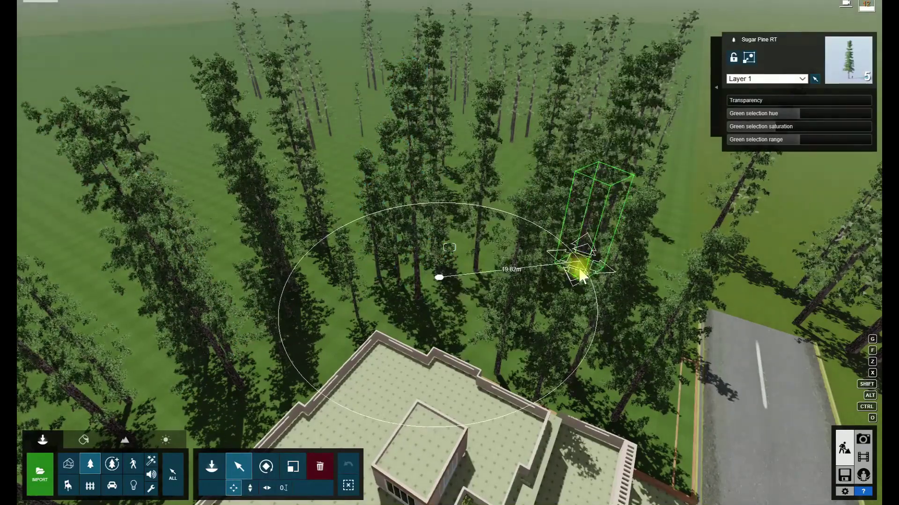
{"action": "left_click_drag", "start_coordinate": [653, 220], "coordinate": [688, 257]}
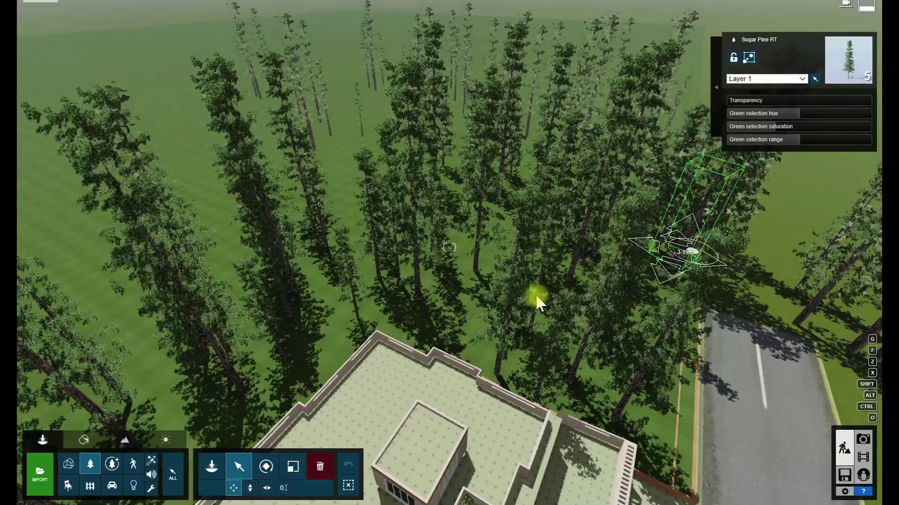
{"action": "right_click_drag", "start_coordinate": [457, 331], "coordinate": [457, 330]}
{"action": "scroll", "coordinate": [449, 247], "scroll_direction": "down", "scroll_amount": 5}
{"action": "scroll", "coordinate": [449, 247], "scroll_direction": "down", "scroll_amount": 3}
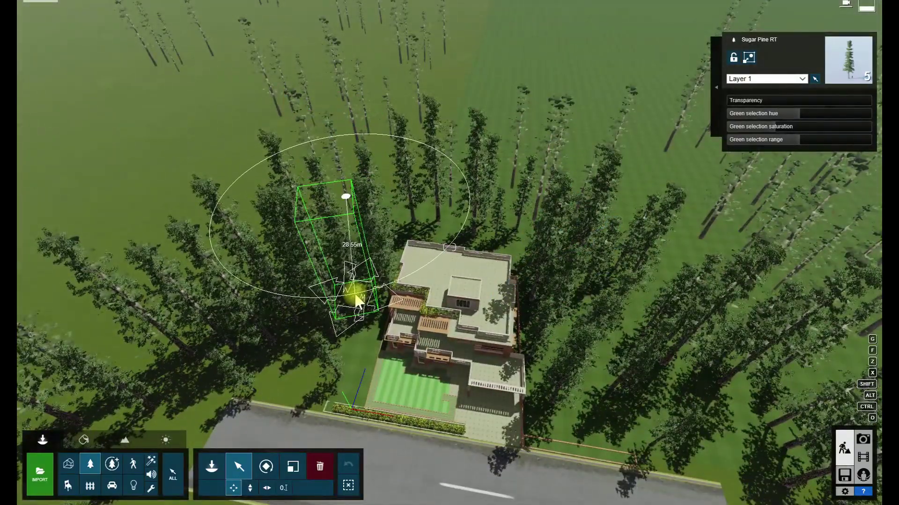
{"action": "left_click", "coordinate": [859, 458]}
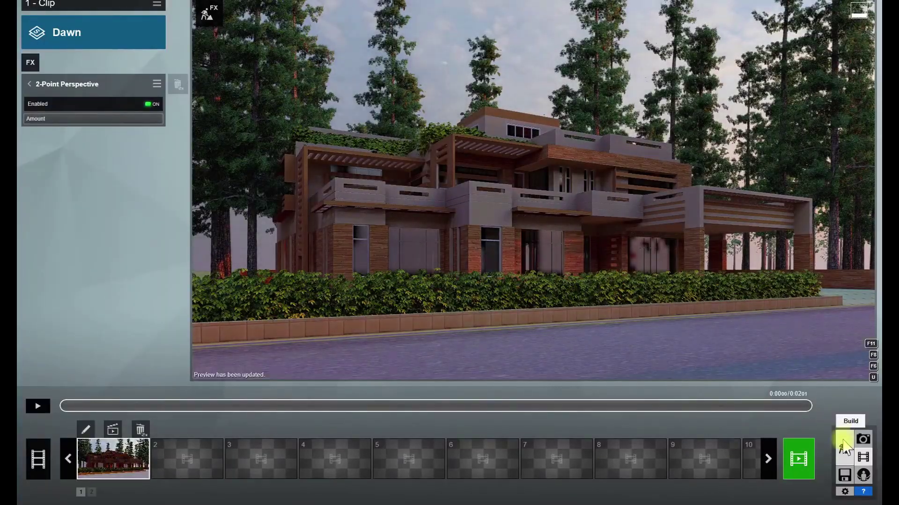
{"action": "left_click", "coordinate": [845, 449]}
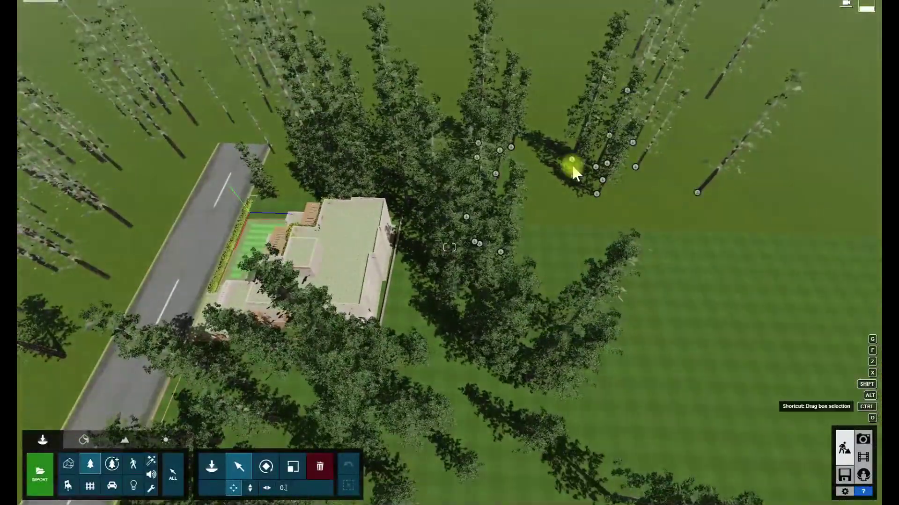
Rotate the 17 tall pines together around their centre and refresh the Dawn preview.
{"action": "left_click_drag", "start_coordinate": [570, 163], "coordinate": [415, 386]}
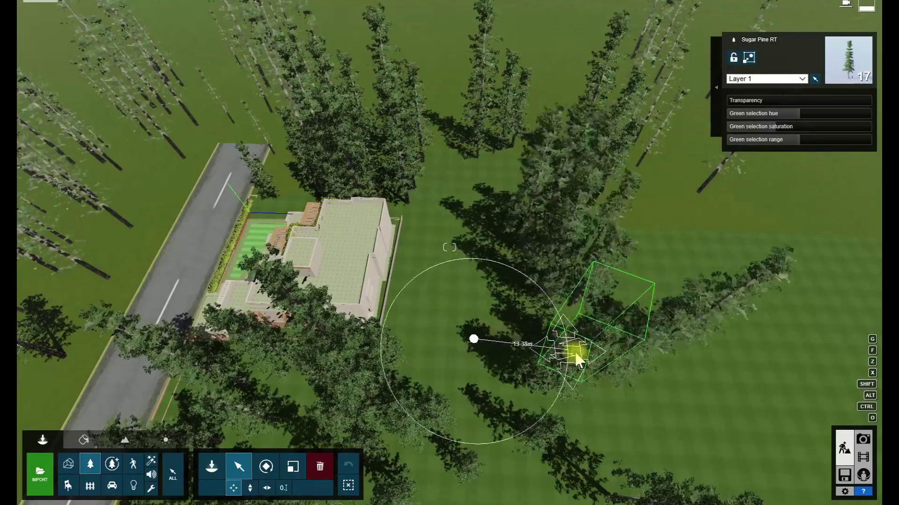
{"action": "left_click_drag", "start_coordinate": [473, 346], "coordinate": [611, 367]}
{"action": "left_click", "coordinate": [863, 457]}
{"action": "left_click", "coordinate": [549, 206]}
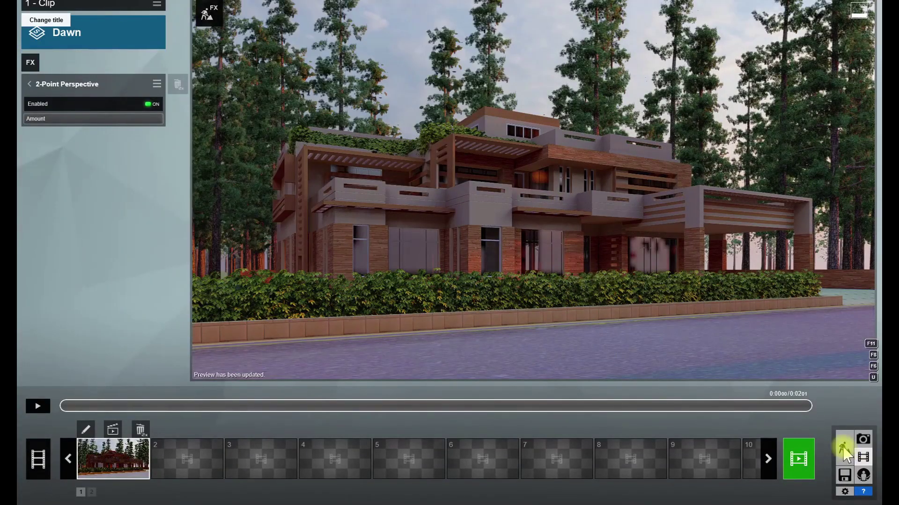
{"action": "left_click", "coordinate": [796, 406]}
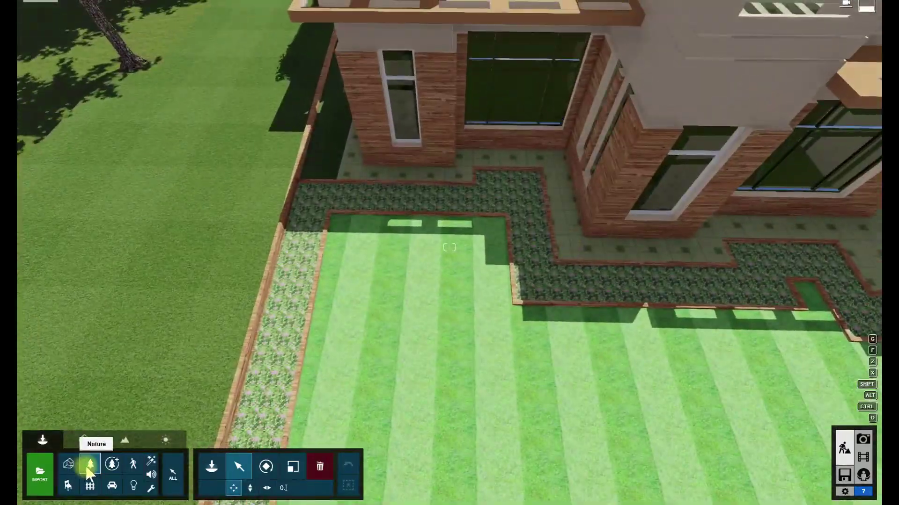
{"action": "left_click", "coordinate": [88, 471]}
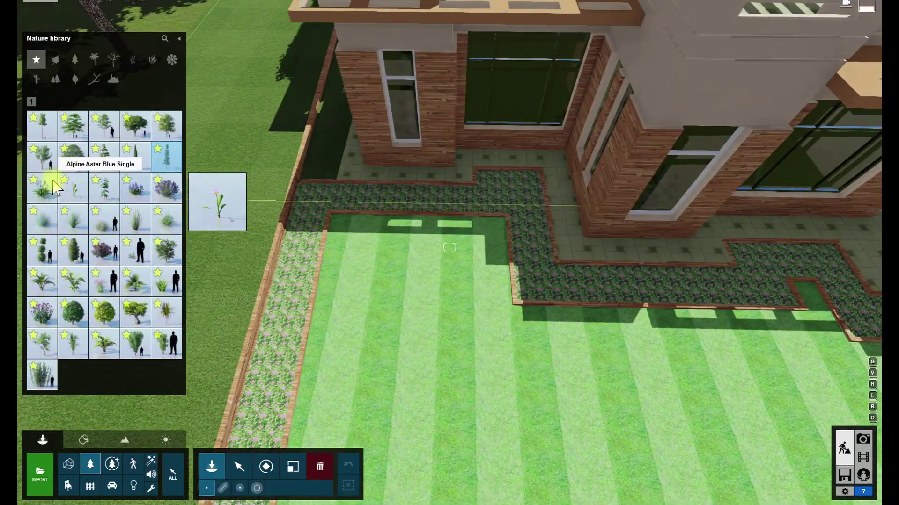
Plant two American Sycamores on the lawn.
{"action": "left_click", "coordinate": [167, 135]}
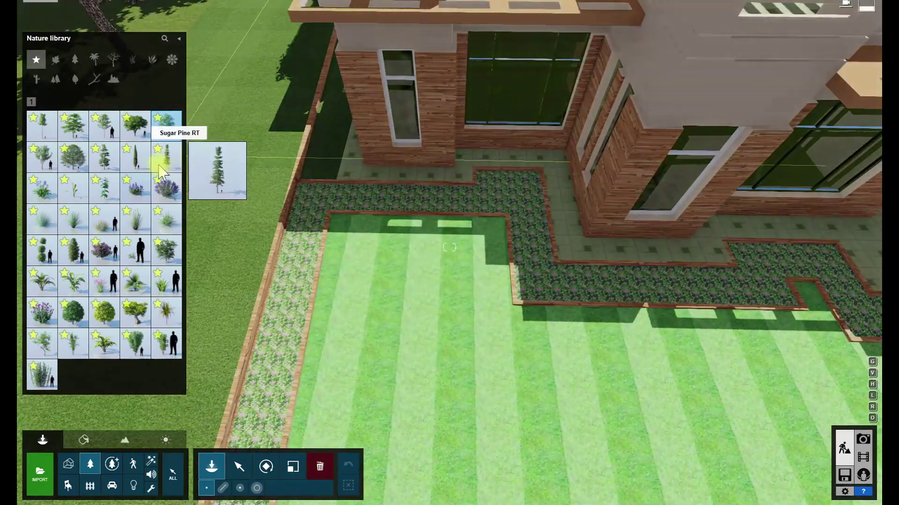
{"action": "left_click", "coordinate": [107, 135]}
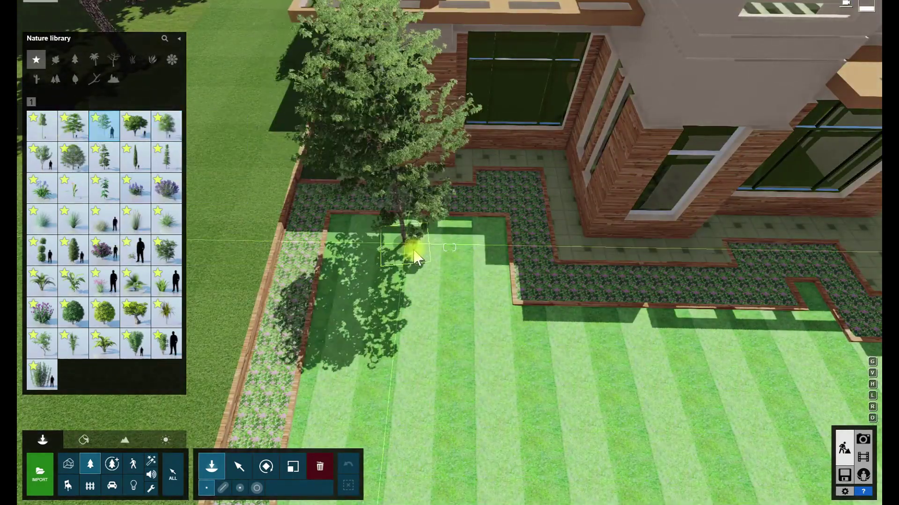
{"action": "left_click", "coordinate": [431, 256]}
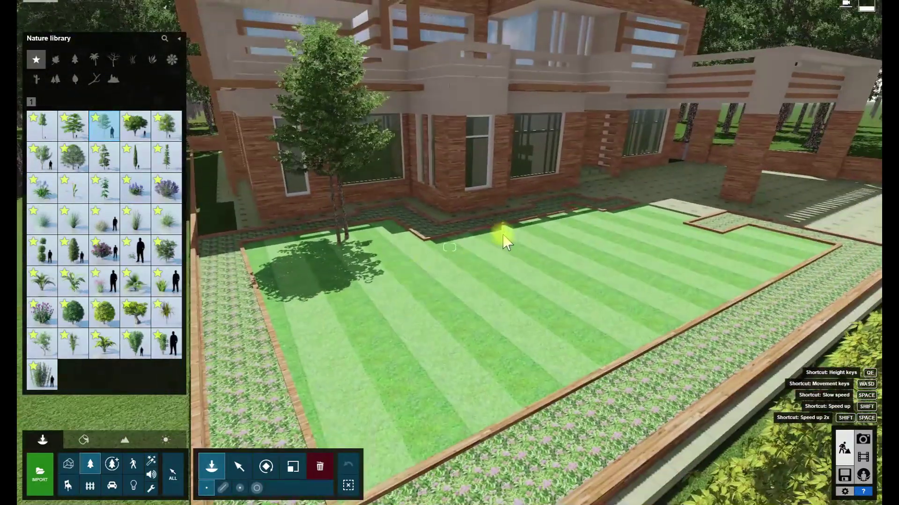
{"action": "left_click", "coordinate": [652, 237]}
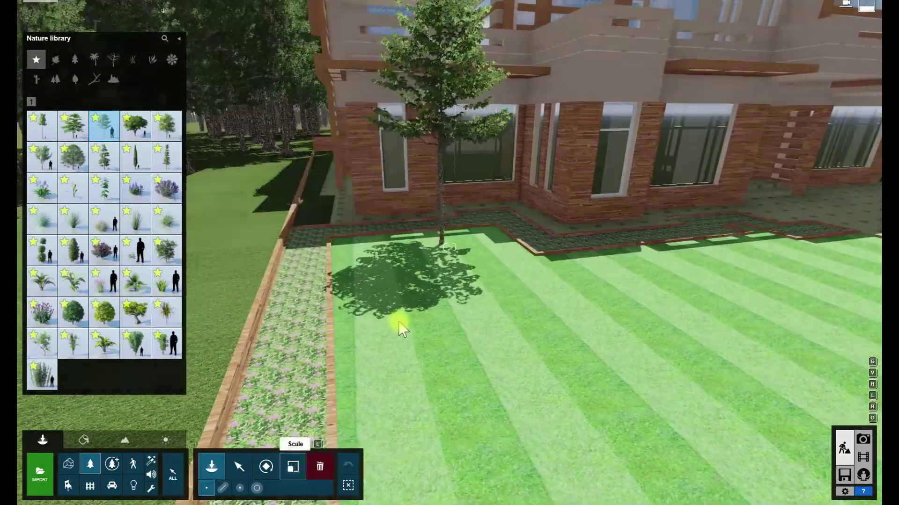
Reposition the sycamore to a new spot on the lawn.
{"action": "key", "text": "m"}
{"action": "left_click", "coordinate": [440, 243]}
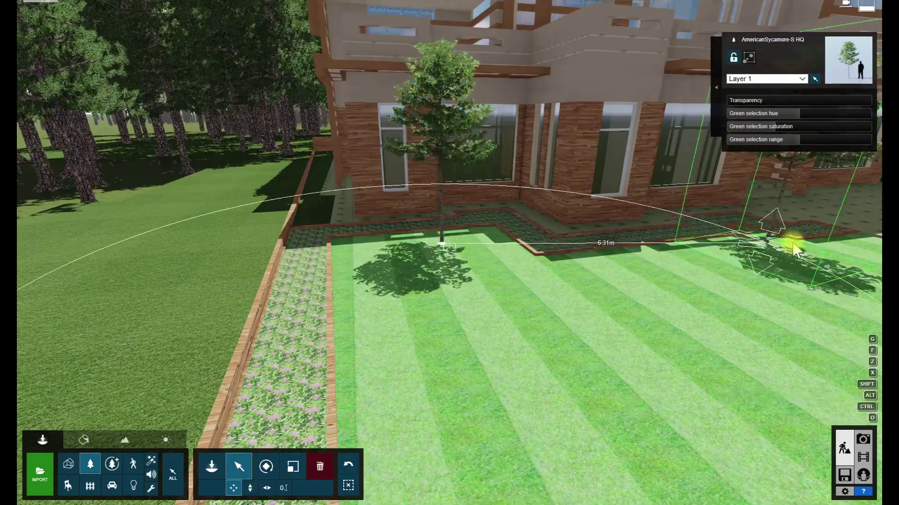
{"action": "right_click_drag", "start_coordinate": [442, 250], "coordinate": [691, 270]}
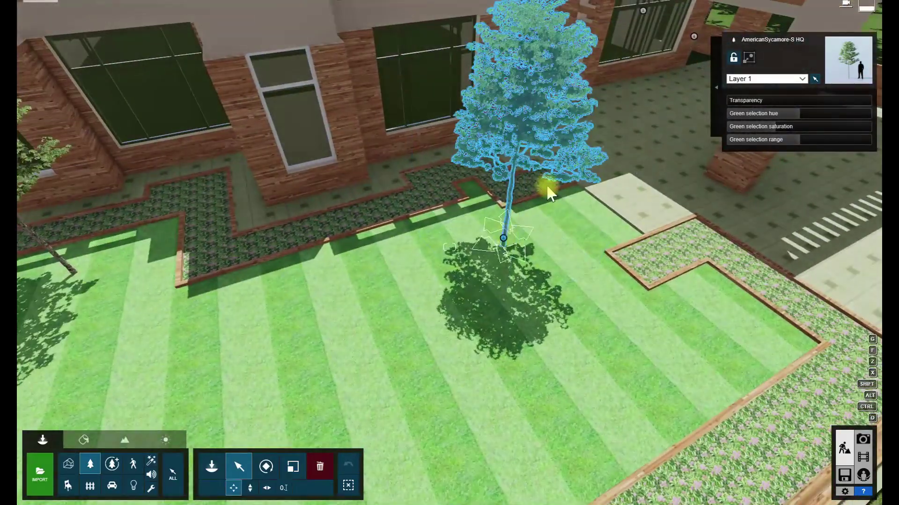
{"action": "left_click_drag", "start_coordinate": [546, 183], "coordinate": [521, 176]}
{"action": "mouse_move", "coordinate": [521, 177]}
{"action": "right_mouse_down"}
{"action": "mouse_move", "coordinate": [482, 211]}
{"action": "mouse_move", "coordinate": [358, 276]}
{"action": "right_mouse_up"}
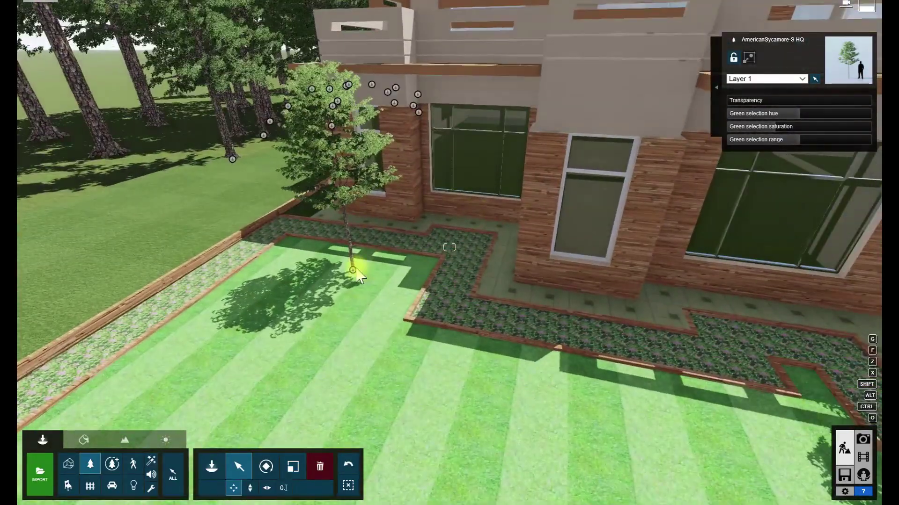
{"action": "right_click_drag", "start_coordinate": [363, 242], "coordinate": [209, 451]}
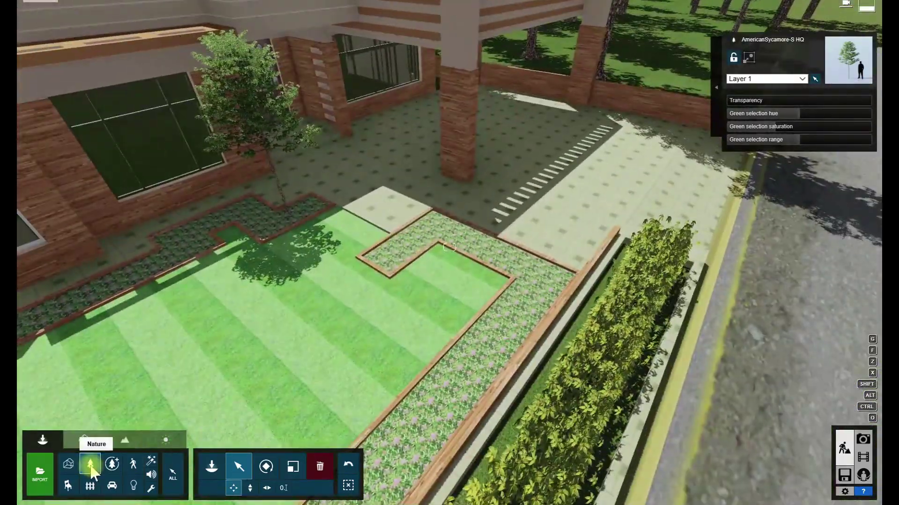
Plant a Cabbage Tree palm in the front garden planter.
{"action": "left_click", "coordinate": [90, 463]}
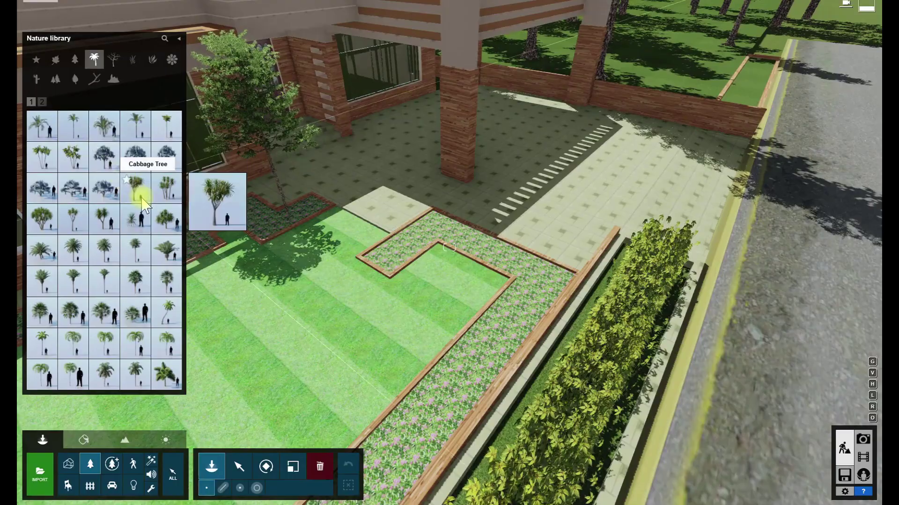
{"action": "left_click", "coordinate": [141, 199]}
{"action": "left_click", "coordinate": [105, 221]}
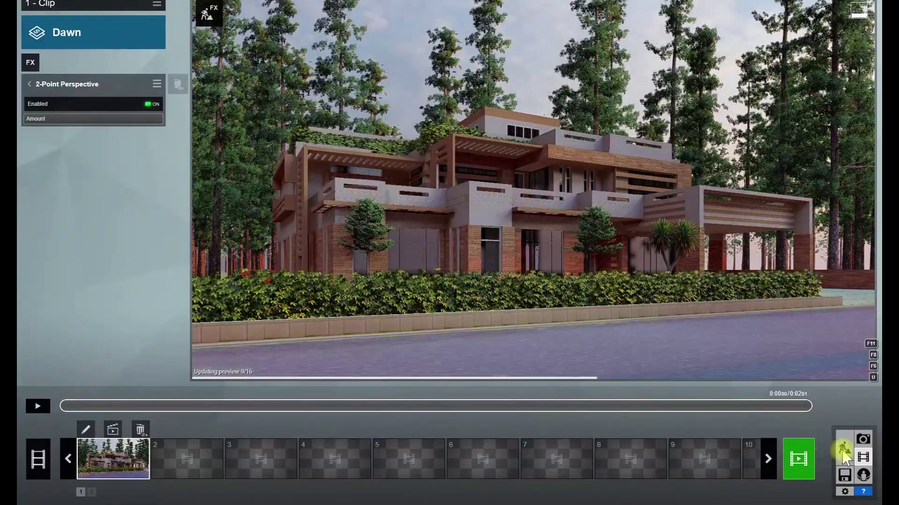
Place a white car under the carport and scale it to realistic size.
{"action": "left_click", "coordinate": [843, 447]}
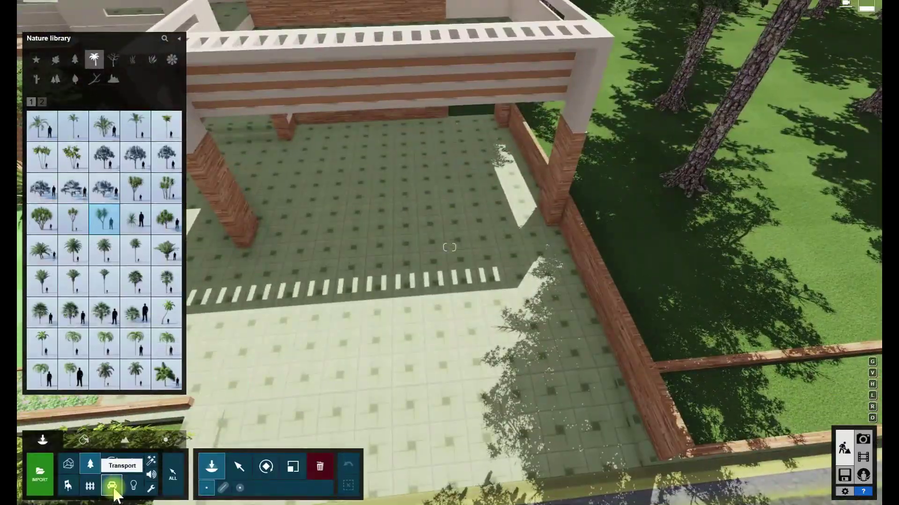
{"action": "left_click", "coordinate": [114, 488]}
{"action": "mouse_move", "coordinate": [73, 189]}
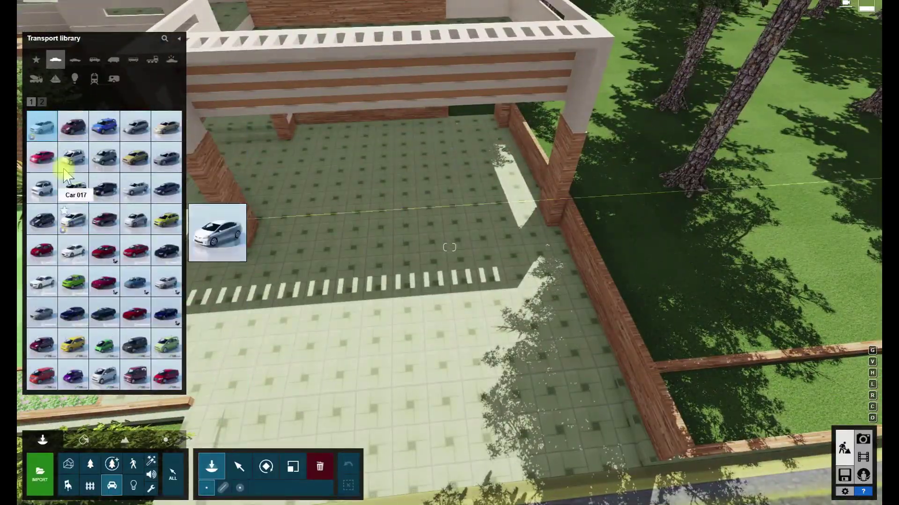
{"action": "left_click", "coordinate": [42, 103]}
{"action": "left_click", "coordinate": [75, 60]}
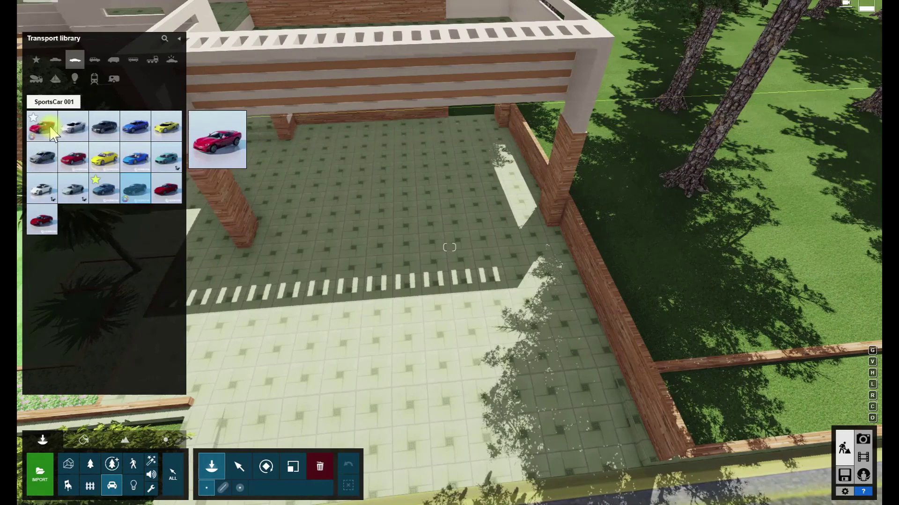
{"action": "left_click", "coordinate": [56, 63]}
{"action": "mouse_move", "coordinate": [36, 60]}
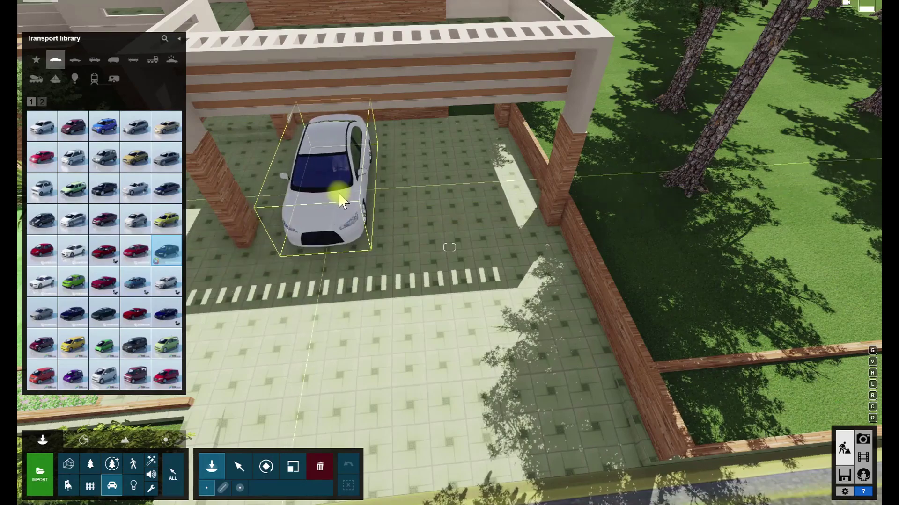
{"action": "left_click", "coordinate": [344, 206]}
{"action": "left_click", "coordinate": [266, 467]}
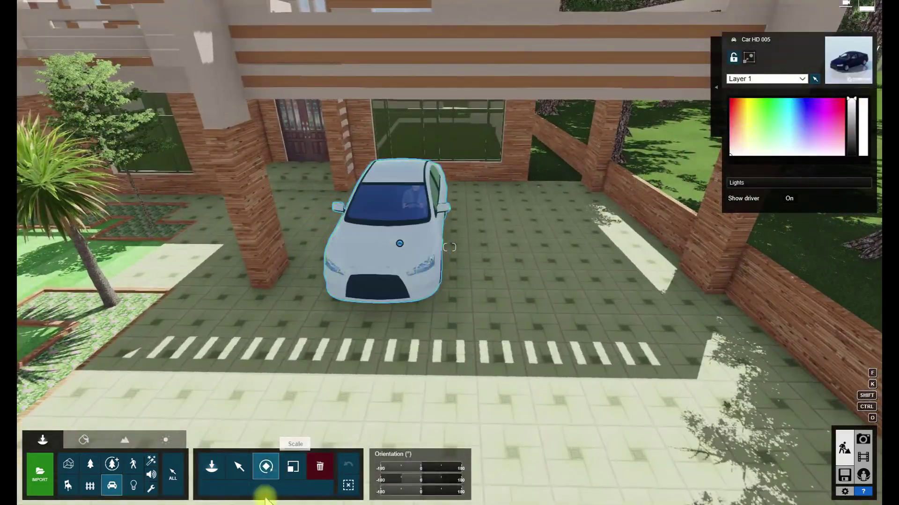
{"action": "left_click", "coordinate": [292, 467]}
{"action": "left_click_drag", "start_coordinate": [401, 241], "coordinate": [402, 248]}
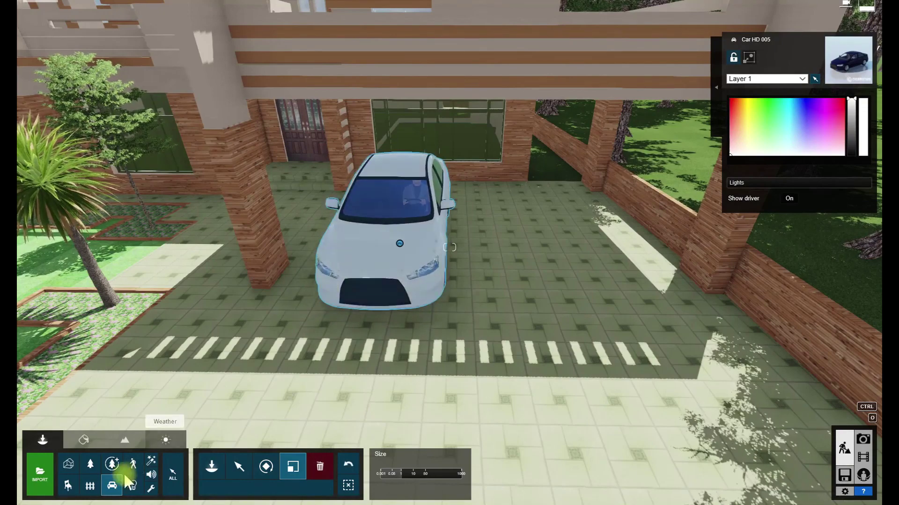
Swap a placed grey car for a white Tesla beside the white car.
{"action": "left_click", "coordinate": [113, 484]}
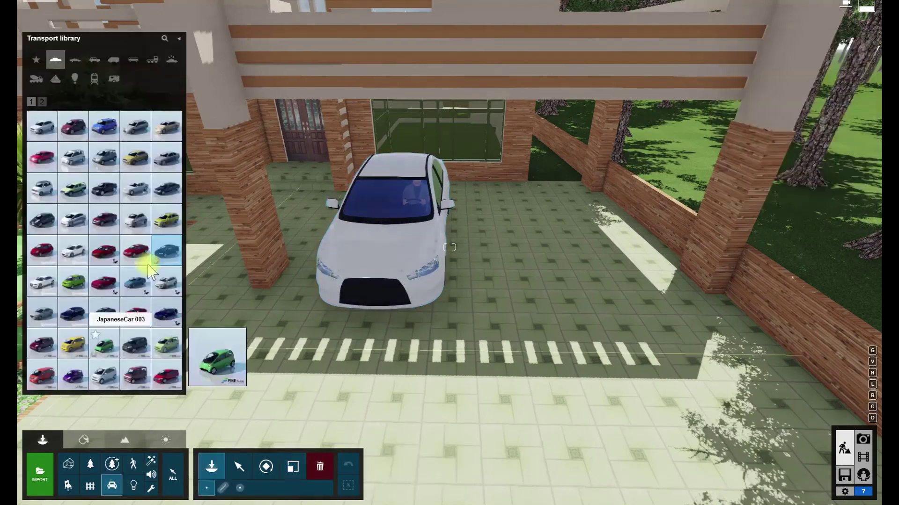
{"action": "left_click", "coordinate": [42, 312]}
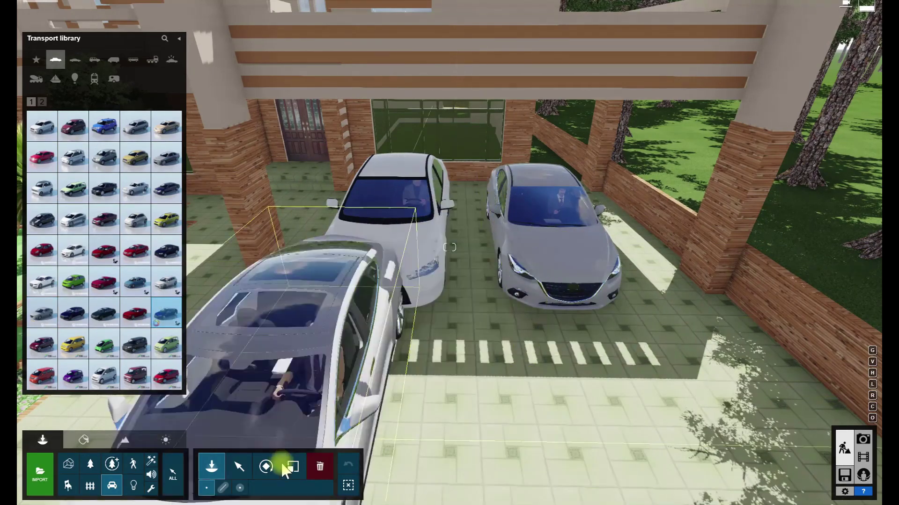
{"action": "left_click", "coordinate": [320, 467]}
{"action": "left_click", "coordinate": [580, 280], "text": "ctrl"}
{"action": "left_click", "coordinate": [534, 253]}
{"action": "left_click", "coordinate": [112, 484]}
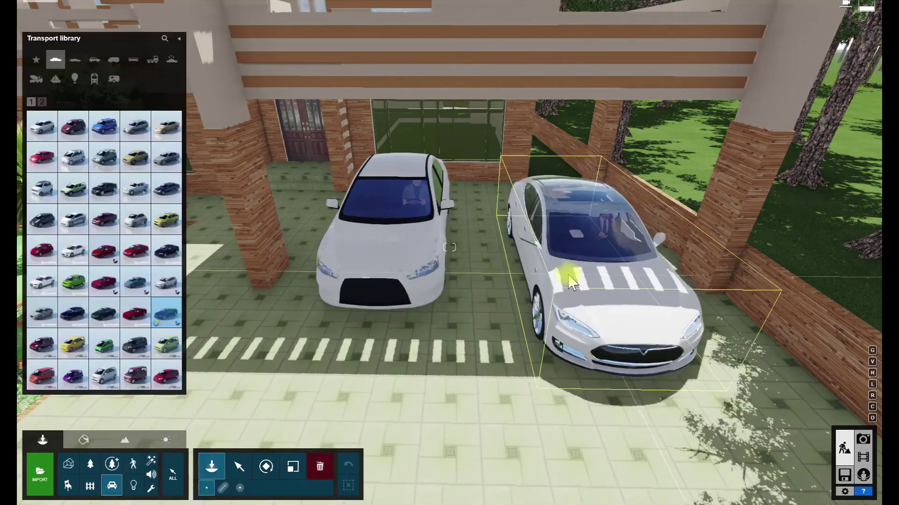
{"action": "left_click", "coordinate": [539, 255]}
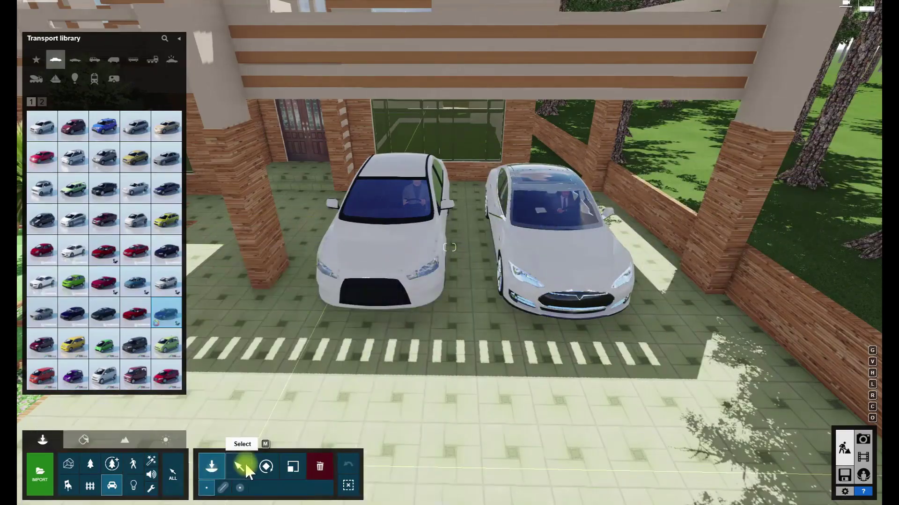
Recolour the Tesla's paint to a dark grey.
{"action": "left_click", "coordinate": [239, 467]}
{"action": "left_click", "coordinate": [539, 241]}
{"action": "left_click", "coordinate": [731, 103]}
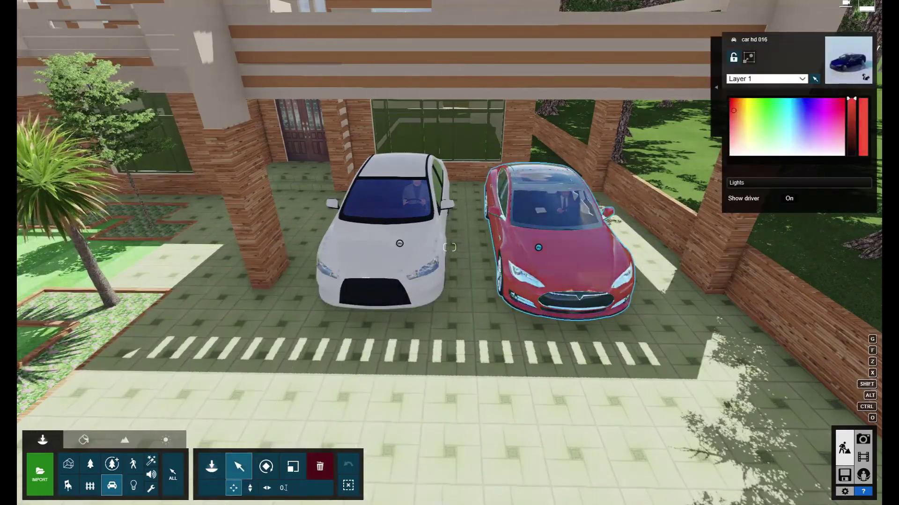
{"action": "right_click_drag", "start_coordinate": [639, 321], "coordinate": [879, 187]}
{"action": "mouse_move", "coordinate": [851, 99]}
{"action": "left_mouse_down"}
{"action": "mouse_move", "coordinate": [851, 141]}
{"action": "mouse_move", "coordinate": [851, 124]}
{"action": "left_mouse_up"}
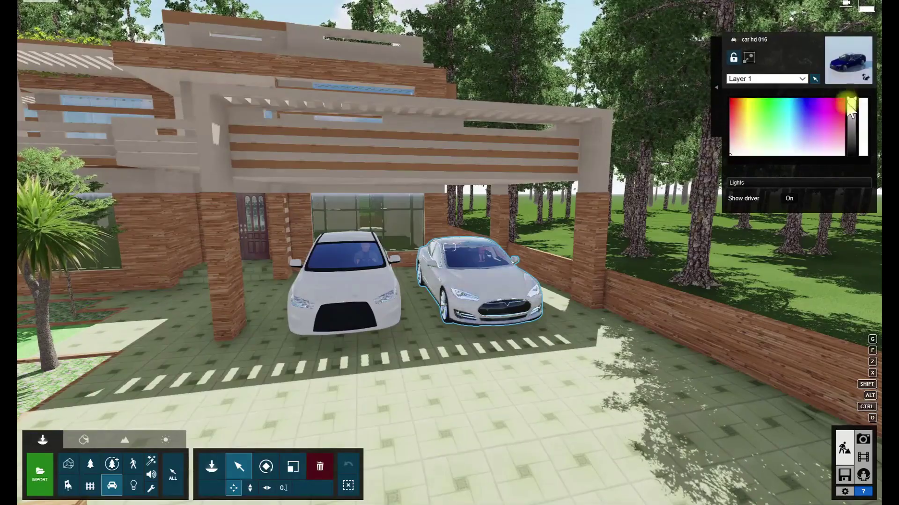
{"action": "right_click_drag", "start_coordinate": [851, 124], "coordinate": [824, 131]}
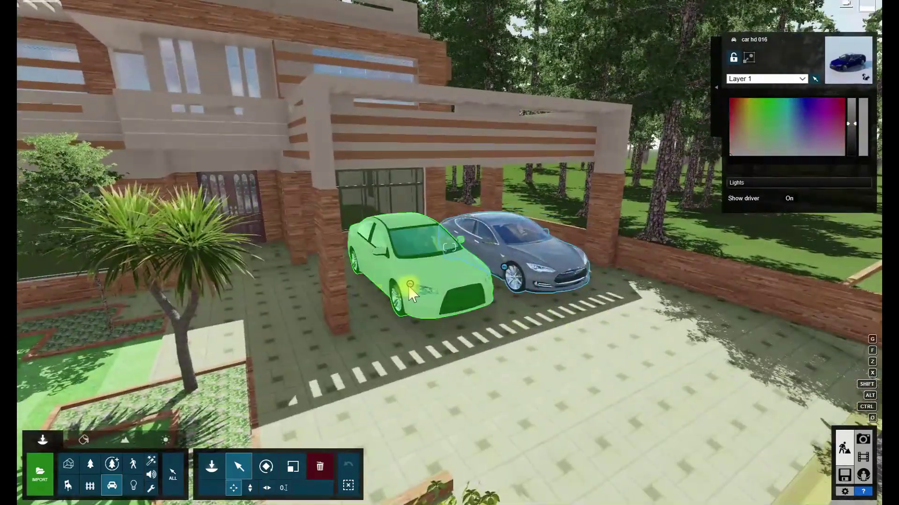
Replace the white car with a red sports car left of the Tesla.
{"action": "left_click", "coordinate": [408, 286]}
{"action": "left_click_drag", "start_coordinate": [771, 149], "coordinate": [678, 241]}
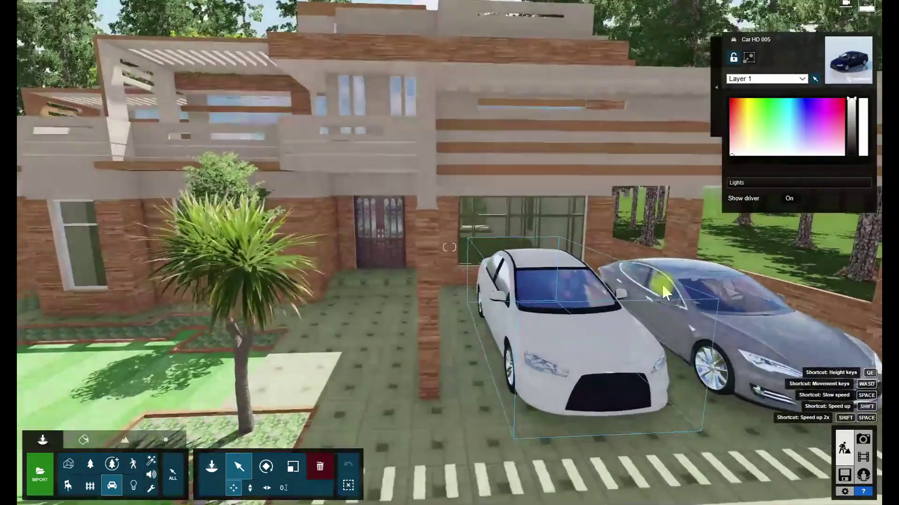
{"action": "left_click", "coordinate": [319, 467]}
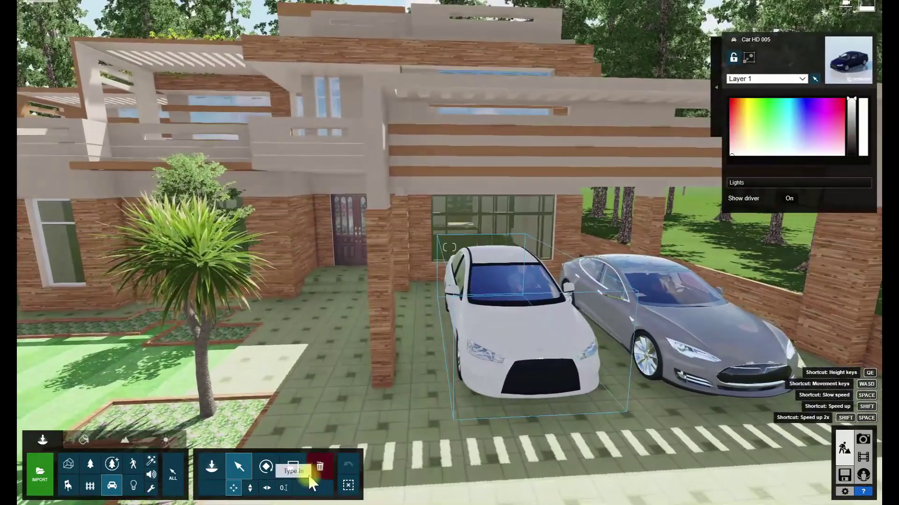
{"action": "left_click", "coordinate": [475, 321]}
{"action": "left_click", "coordinate": [115, 490]}
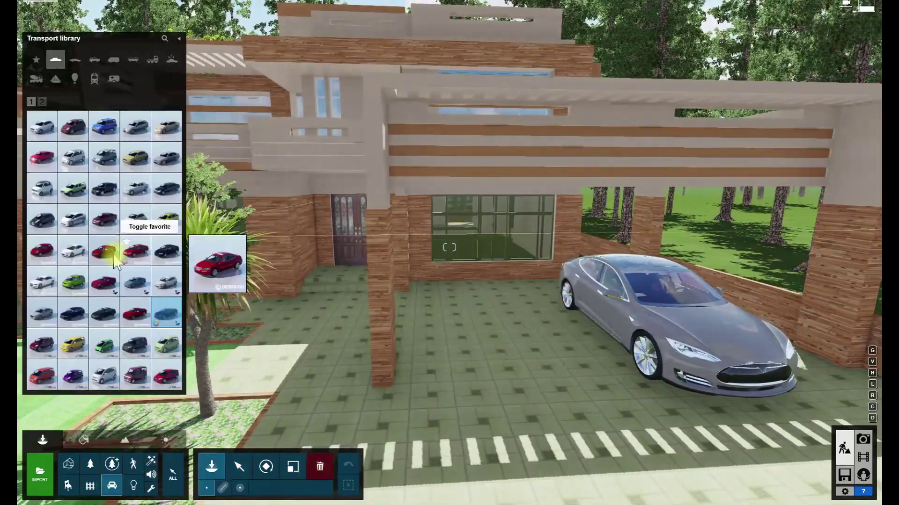
{"action": "left_click", "coordinate": [495, 340]}
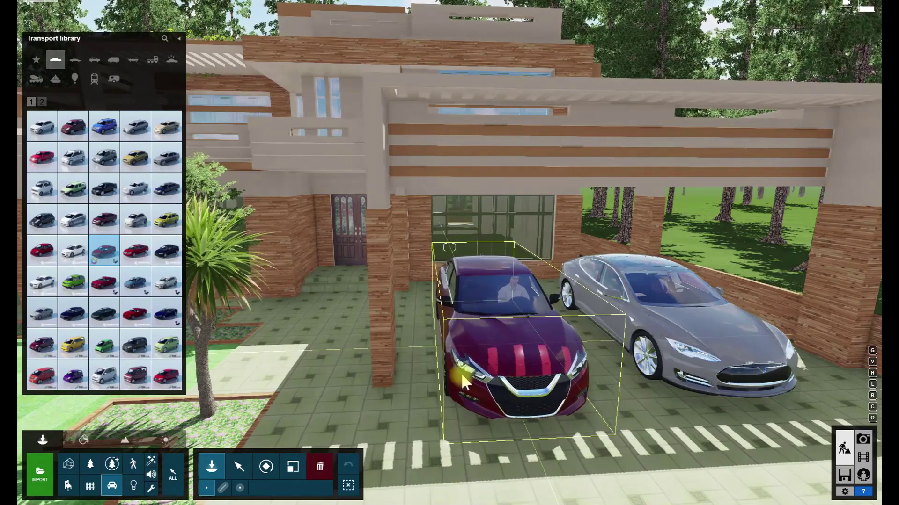
{"action": "key", "text": "Escape"}
Turn off the Tesla's driver, darken its paint, and check the cars in the clip preview.
{"action": "left_click", "coordinate": [490, 347]}
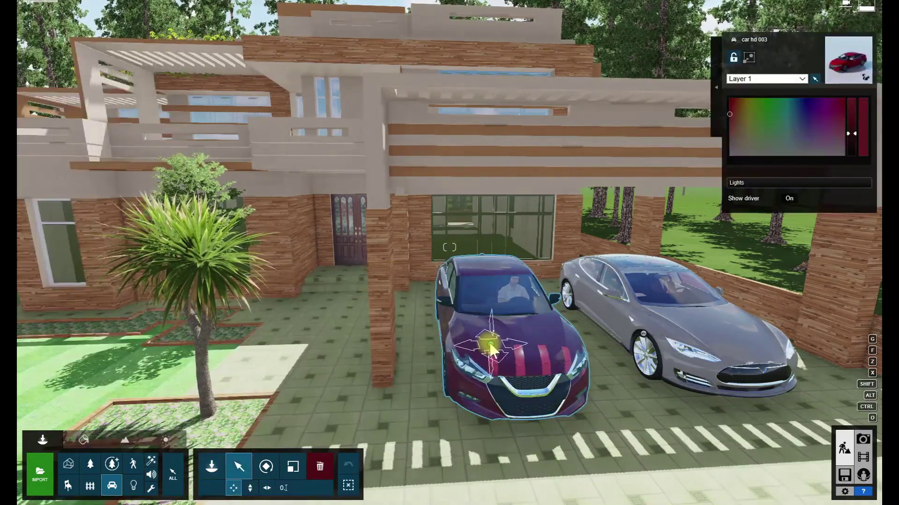
{"action": "left_click", "coordinate": [676, 363]}
{"action": "left_click", "coordinate": [789, 199]}
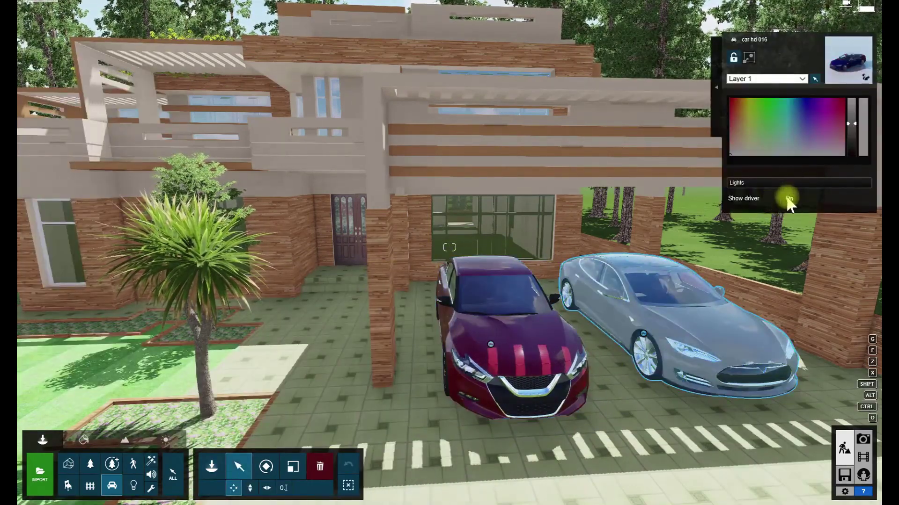
{"action": "left_click_drag", "start_coordinate": [729, 105], "coordinate": [741, 148]}
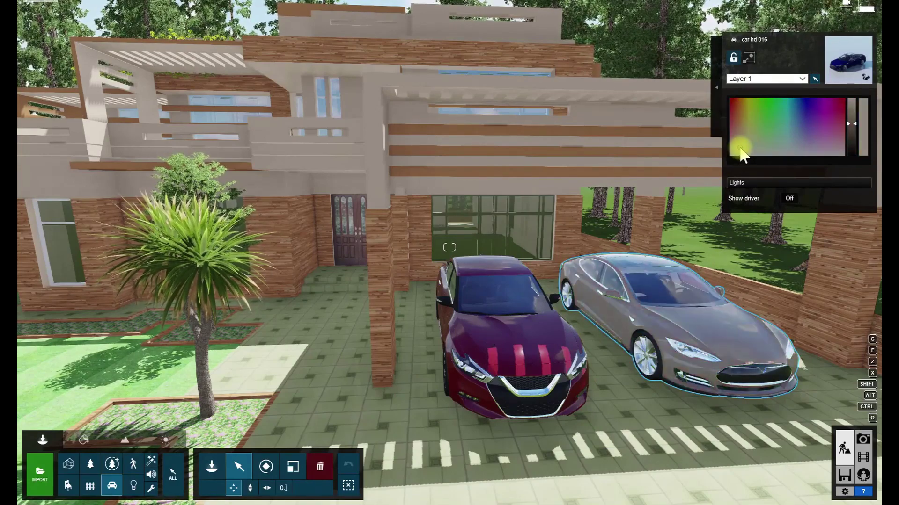
{"action": "left_click_drag", "start_coordinate": [850, 135], "coordinate": [849, 138]}
{"action": "left_click", "coordinate": [863, 457]}
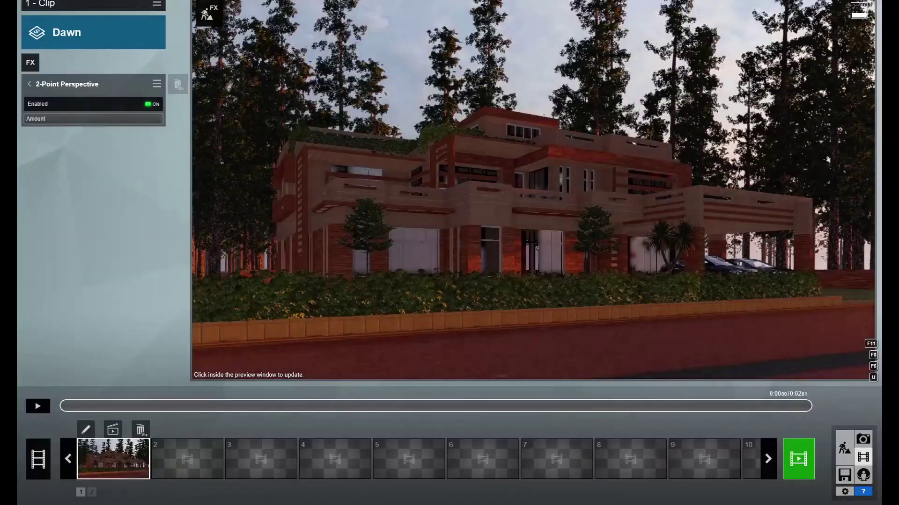
Add a Real Skies effect to the Dawn clip and open its sky picker.
{"action": "left_click", "coordinate": [590, 260]}
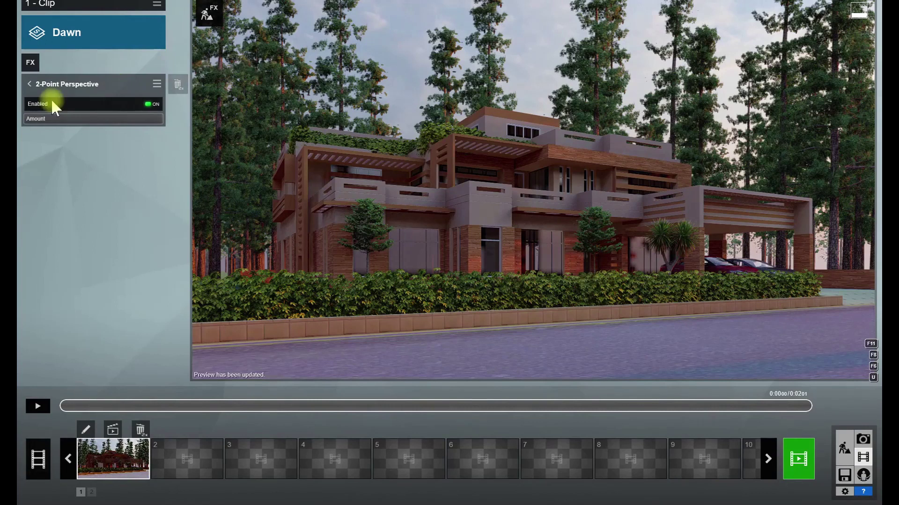
{"action": "left_click", "coordinate": [36, 66]}
{"action": "left_click", "coordinate": [48, 111]}
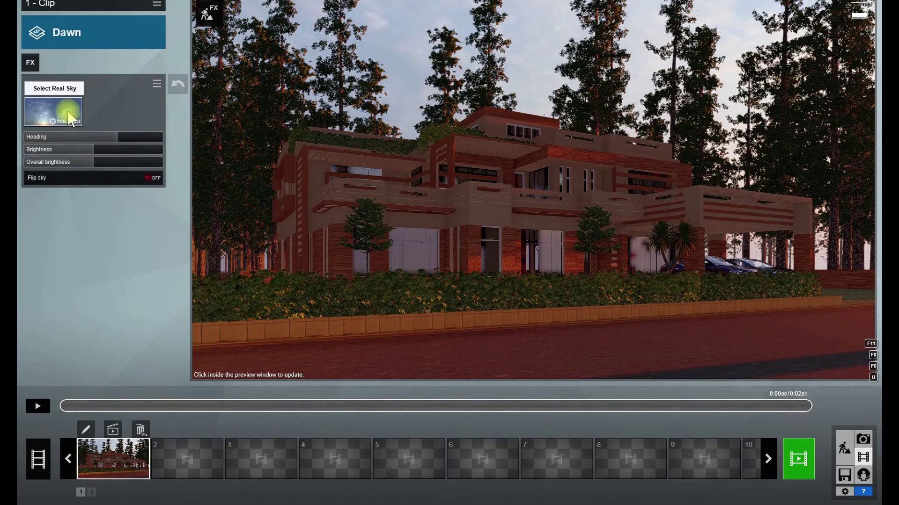
{"action": "left_click", "coordinate": [70, 117]}
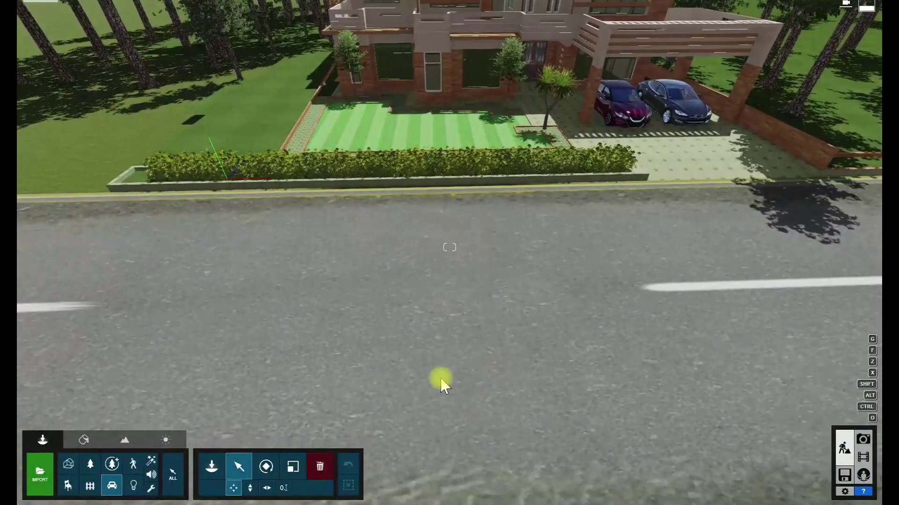
{"action": "left_click", "coordinate": [85, 441]}
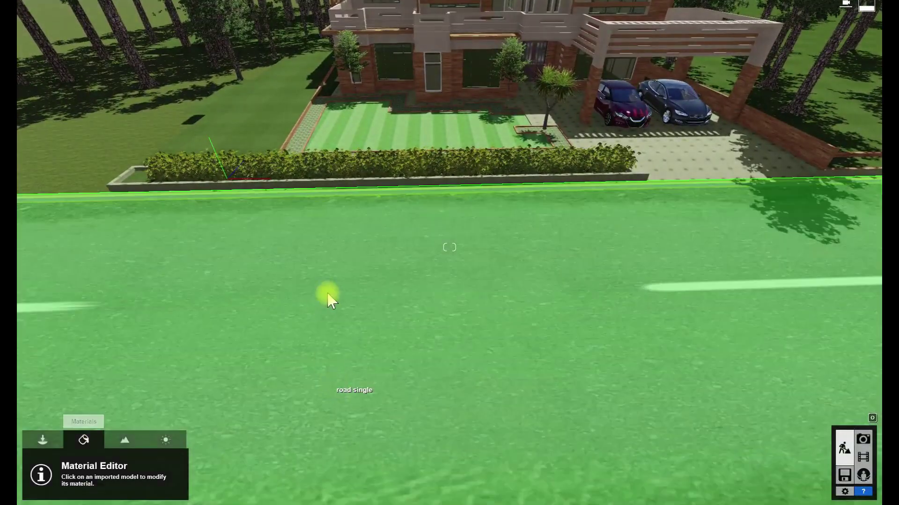
Apply the Asphalt Wet material to the road and darken its colorization.
{"action": "left_click", "coordinate": [247, 298]}
{"action": "left_click", "coordinate": [107, 203]}
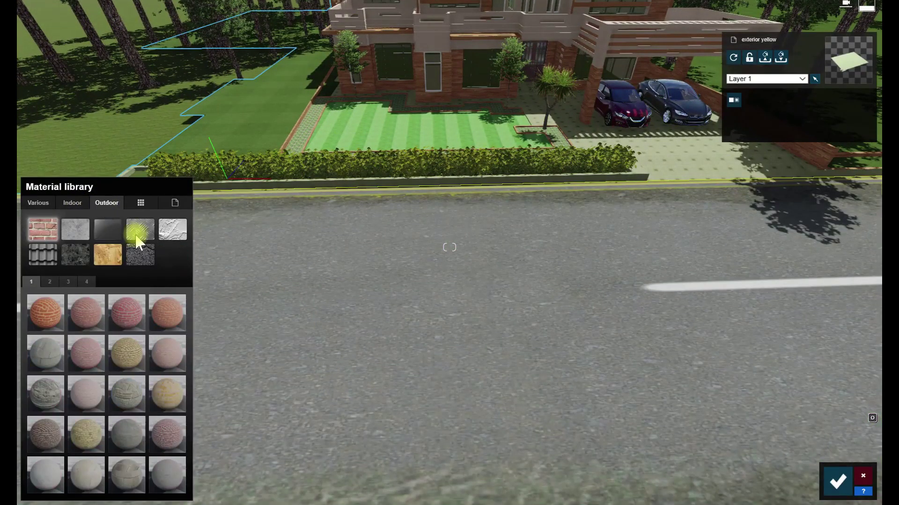
{"action": "left_click", "coordinate": [50, 281]}
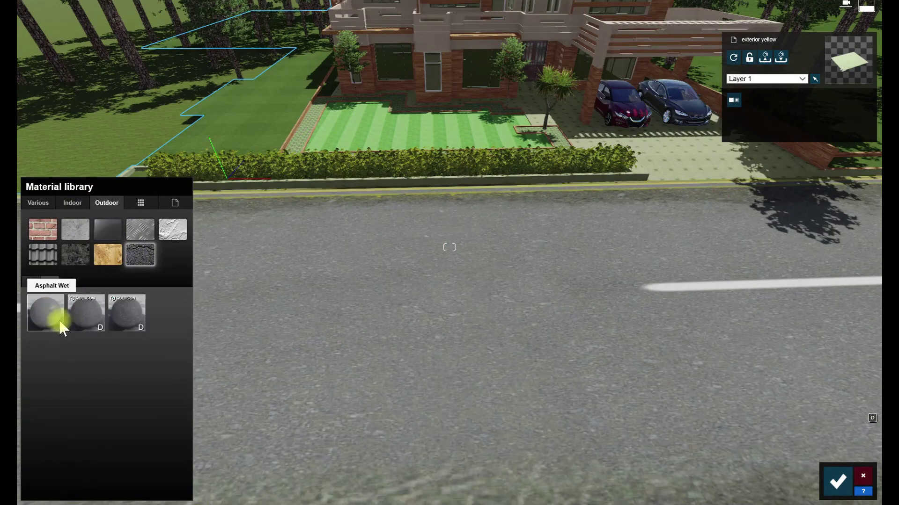
{"action": "left_click", "coordinate": [52, 317]}
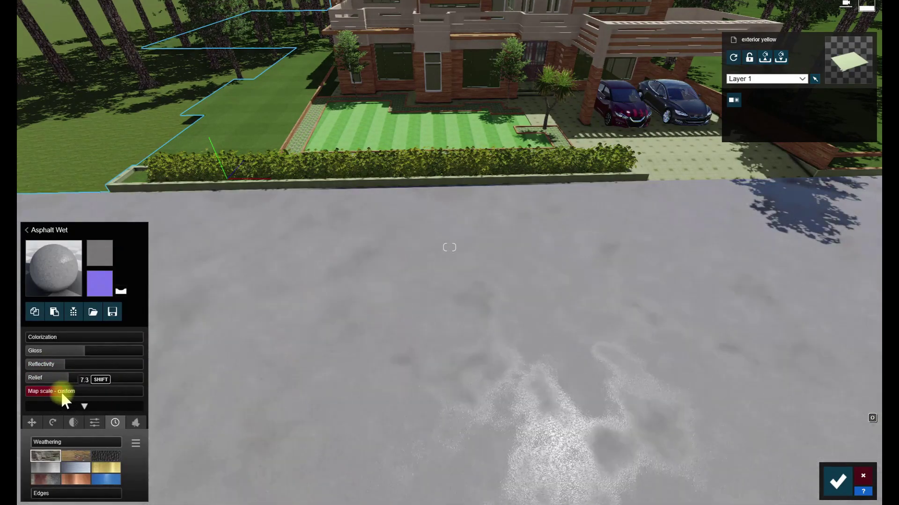
{"action": "left_click", "coordinate": [41, 337]}
{"action": "left_click", "coordinate": [217, 369]}
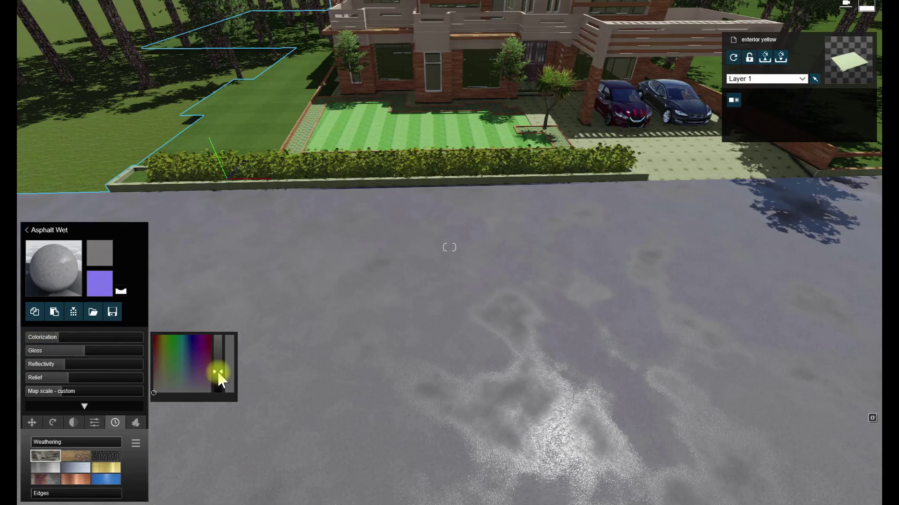
{"action": "left_click_drag", "start_coordinate": [118, 340], "coordinate": [82, 345]}
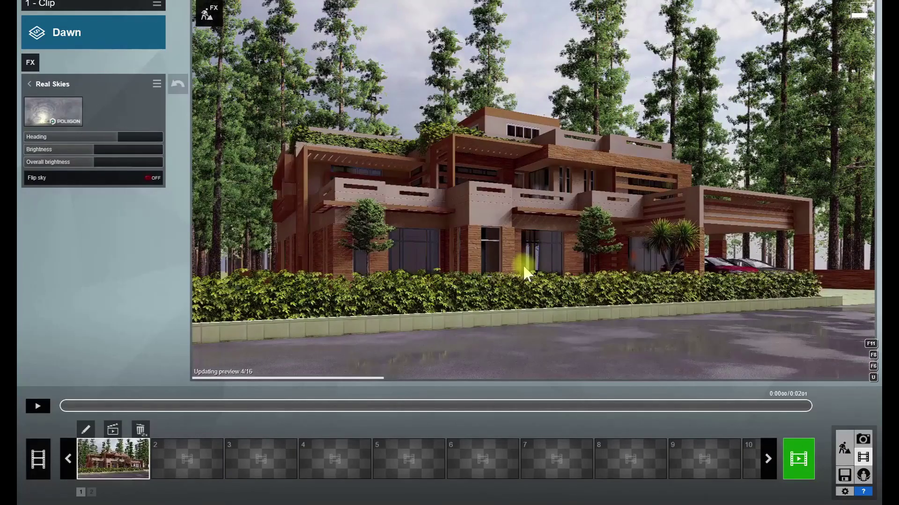
Darken the roadside curb's material colour and recheck the Dawn preview.
{"action": "left_click", "coordinate": [845, 449]}
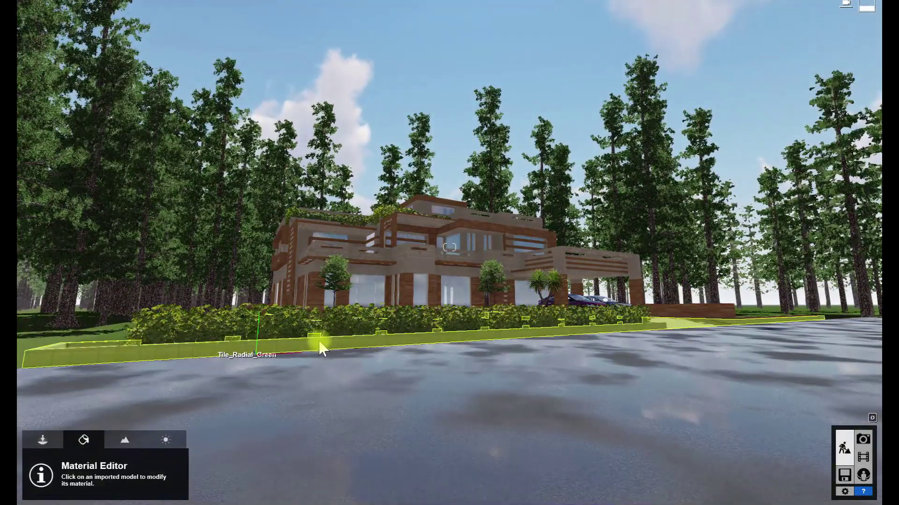
{"action": "left_click", "coordinate": [151, 393]}
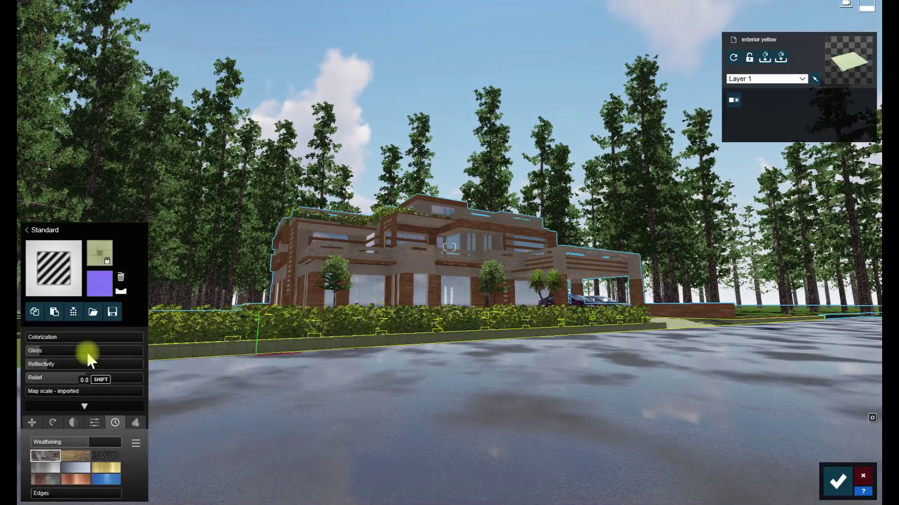
{"action": "left_click", "coordinate": [217, 362]}
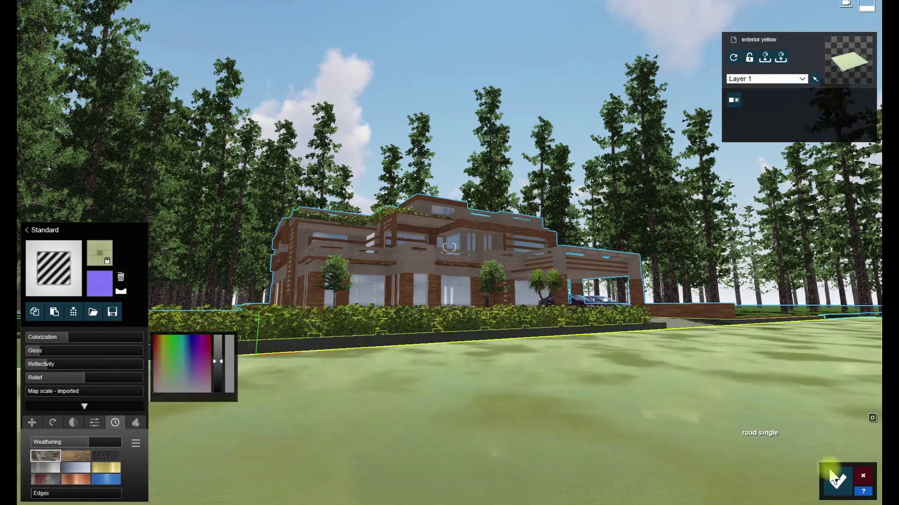
{"action": "left_click", "coordinate": [863, 458]}
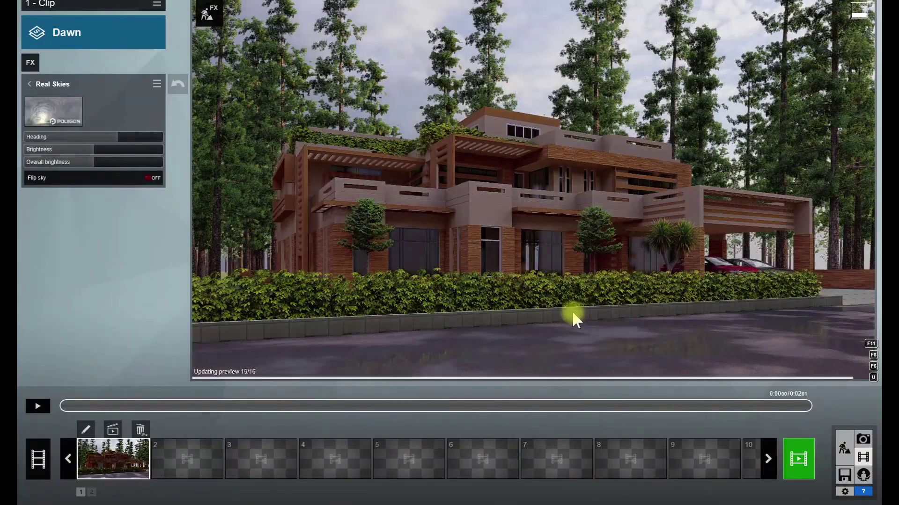
Set the clip's sky to Sunset 2 and rotate its heading for warm orange light.
{"action": "left_click_drag", "start_coordinate": [96, 136], "coordinate": [150, 155]}
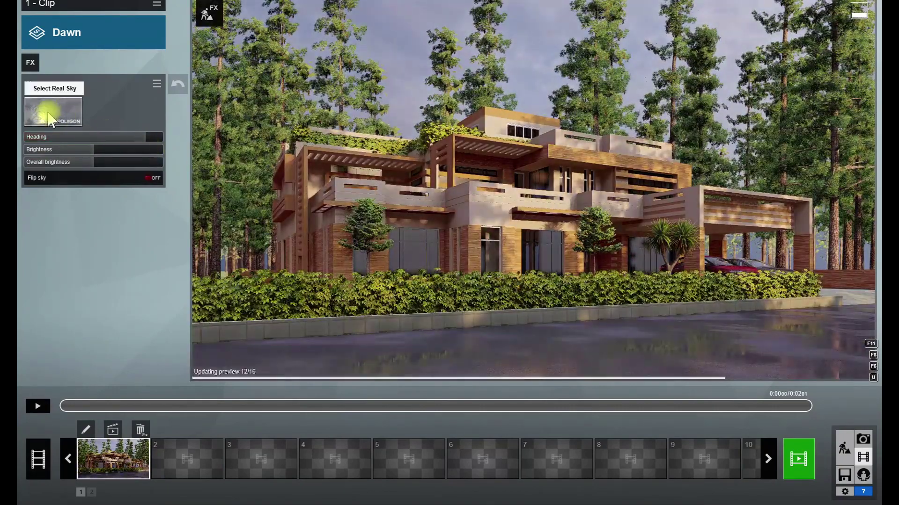
{"action": "left_click", "coordinate": [49, 124]}
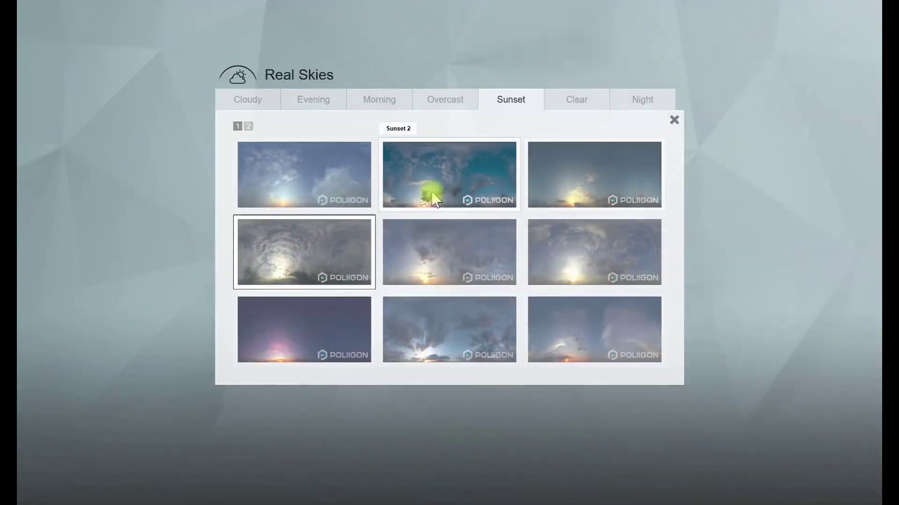
{"action": "left_click", "coordinate": [465, 206]}
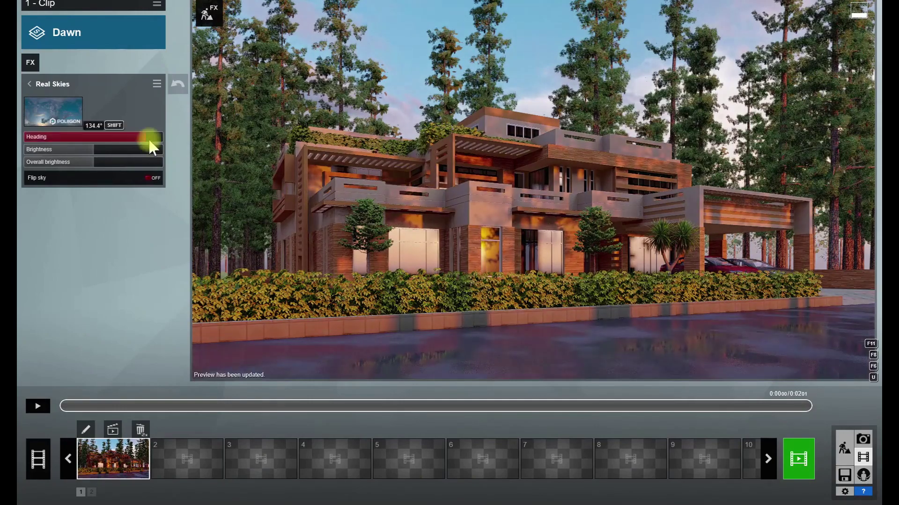
{"action": "left_click_drag", "start_coordinate": [150, 140], "coordinate": [83, 146]}
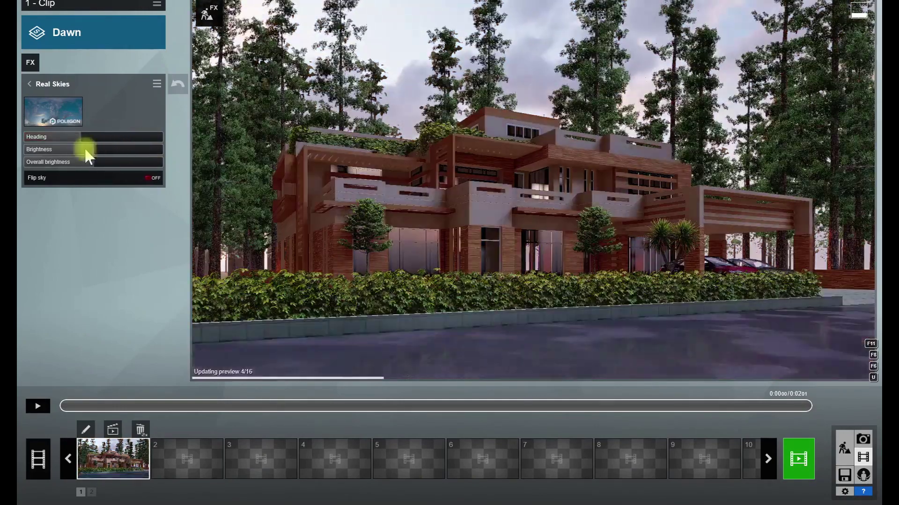
{"action": "left_click_drag", "start_coordinate": [88, 138], "coordinate": [60, 138]}
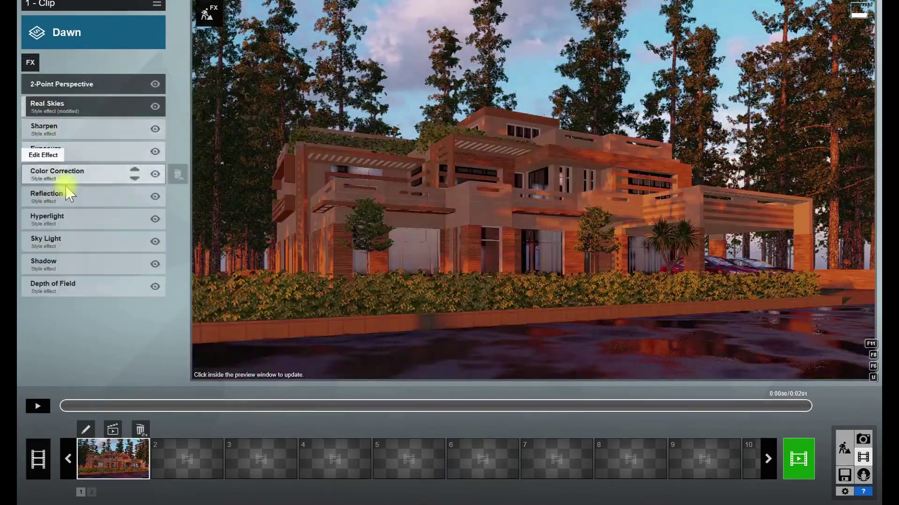
{"action": "left_click", "coordinate": [66, 183]}
Adjust the Color Correction temperature, cooling it and then warming it back, and refresh the preview.
{"action": "left_click_drag", "start_coordinate": [87, 100], "coordinate": [60, 99]}
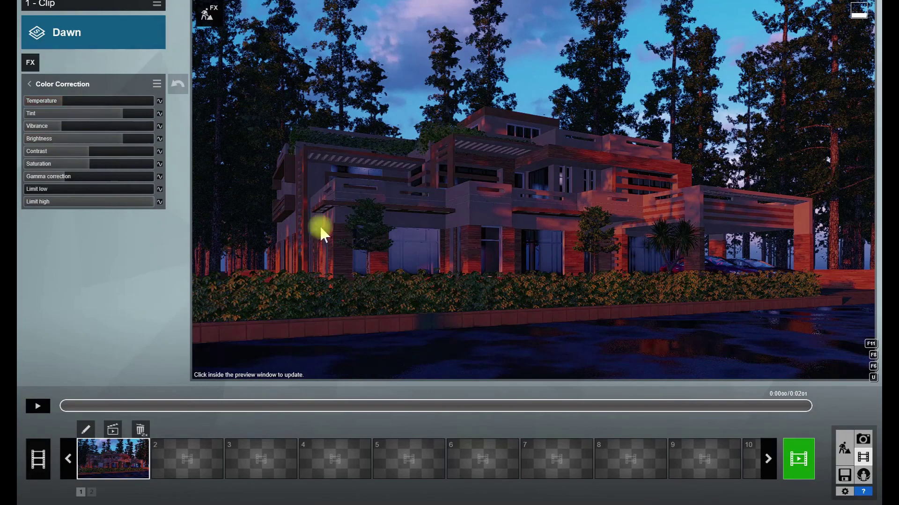
{"action": "left_click_drag", "start_coordinate": [64, 97], "coordinate": [106, 112]}
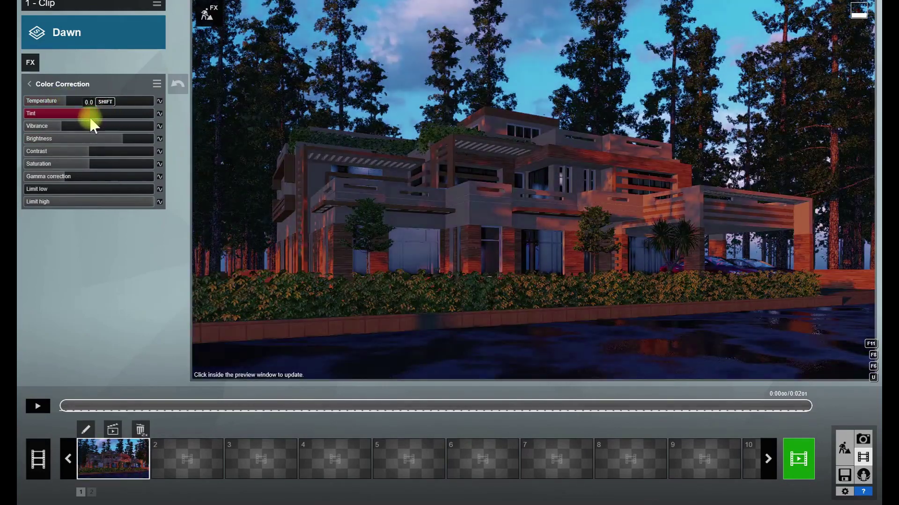
{"action": "left_click", "coordinate": [357, 195]}
{"action": "left_click", "coordinate": [28, 85]}
{"action": "left_click", "coordinate": [28, 84]}
Rotate the Real Skies heading to about 118° for warmer sunlight on the house.
{"action": "left_click", "coordinate": [70, 104]}
{"action": "left_click_drag", "start_coordinate": [79, 149], "coordinate": [135, 139]}
{"action": "left_click", "coordinate": [480, 236]}
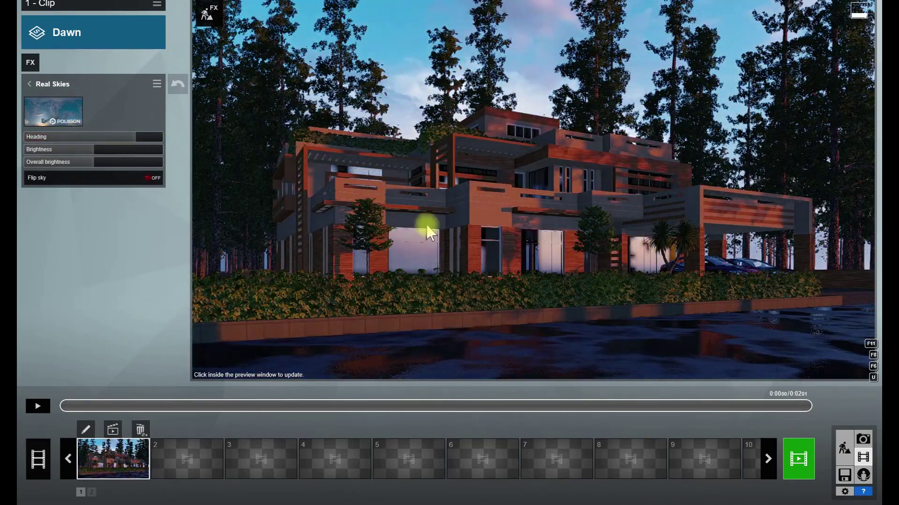
{"action": "left_click", "coordinate": [425, 226]}
{"action": "left_click_drag", "start_coordinate": [136, 141], "coordinate": [136, 139]}
{"action": "left_click", "coordinate": [543, 250]}
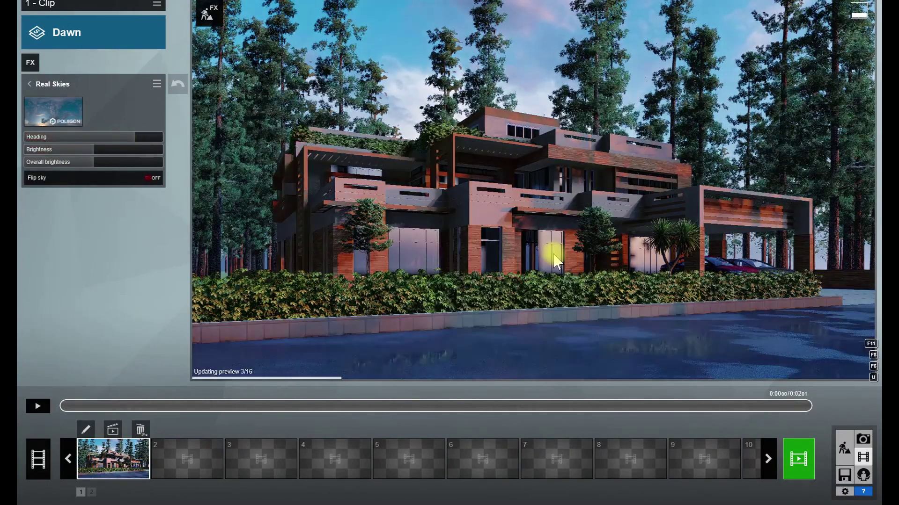
{"action": "left_click", "coordinate": [31, 85]}
Add an Analog Color Lab effect with a redder style and a raised amount.
{"action": "left_click", "coordinate": [31, 68]}
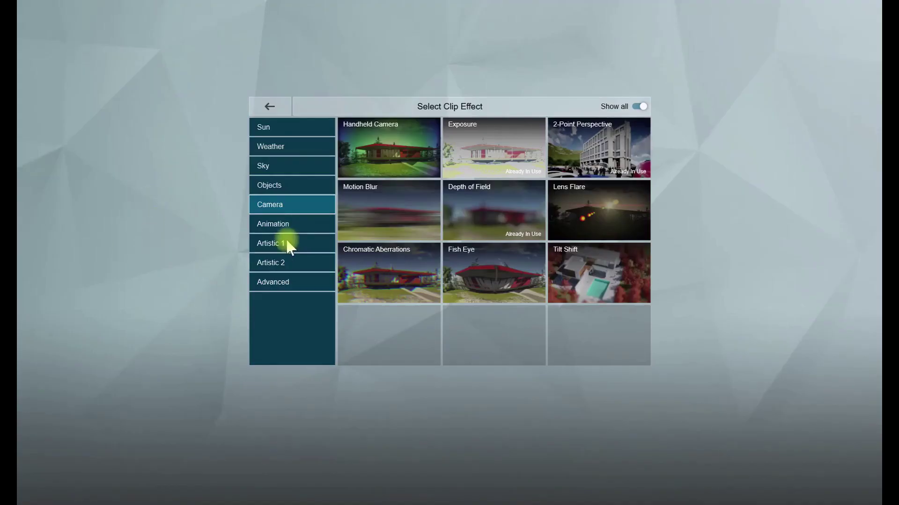
{"action": "left_click", "coordinate": [280, 261]}
{"action": "left_click", "coordinate": [456, 173]}
{"action": "left_click_drag", "start_coordinate": [152, 101], "coordinate": [39, 120]}
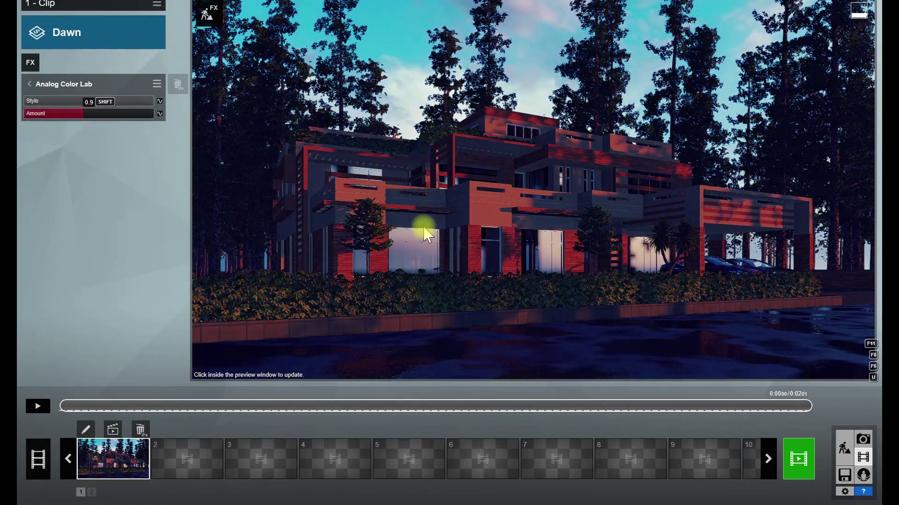
{"action": "left_click", "coordinate": [355, 210]}
{"action": "left_click_drag", "start_coordinate": [83, 114], "coordinate": [94, 116]}
{"action": "left_click", "coordinate": [335, 204]}
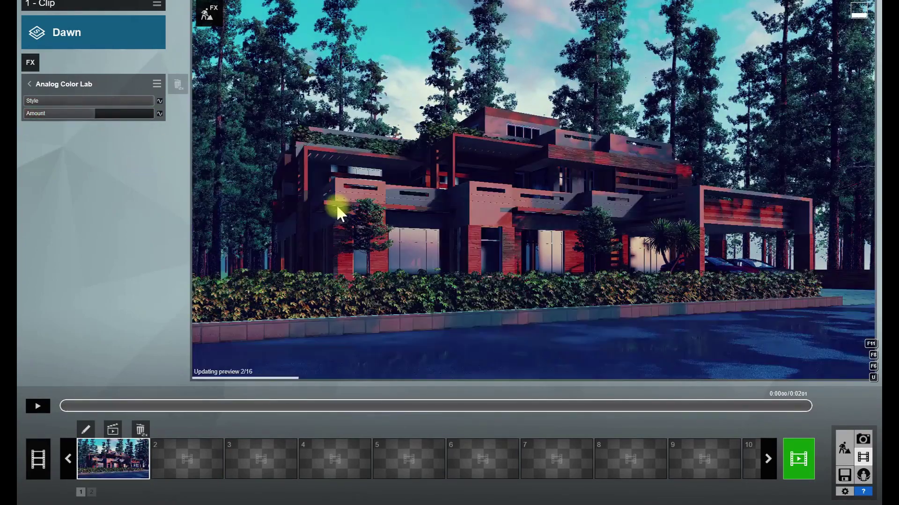
{"action": "left_click", "coordinate": [29, 84]}
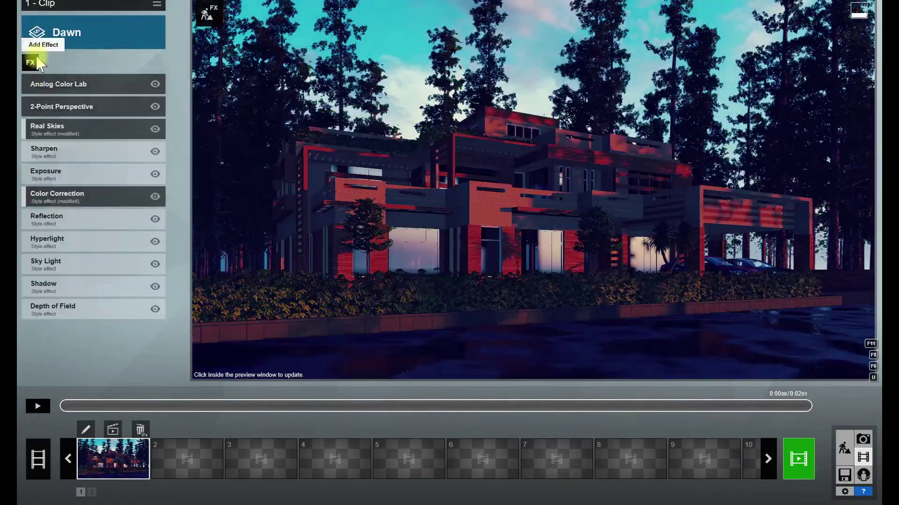
Add a Bloom effect from Artistic 2 and swing the Real Skies heading left.
{"action": "left_click", "coordinate": [30, 62]}
{"action": "left_click", "coordinate": [283, 224]}
{"action": "left_click", "coordinate": [279, 244]}
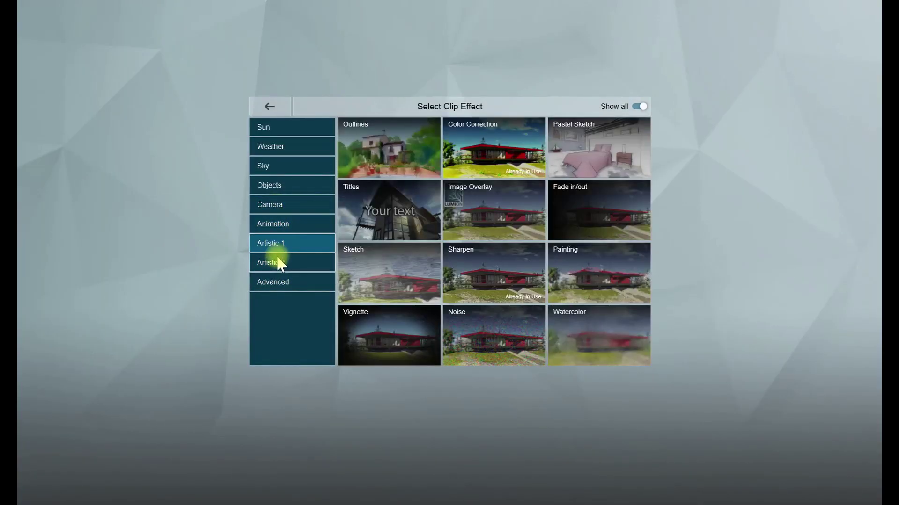
{"action": "left_click", "coordinate": [279, 262]}
{"action": "left_click", "coordinate": [372, 148]}
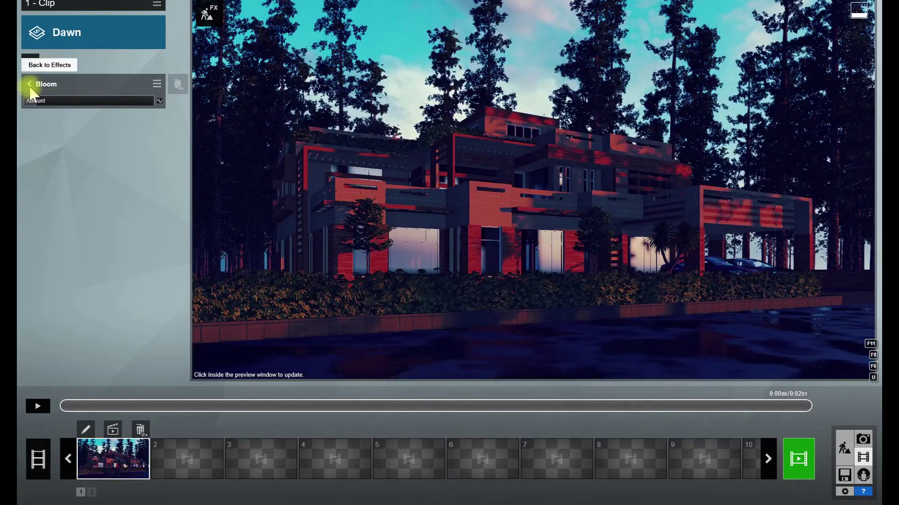
{"action": "left_click", "coordinate": [29, 84]}
{"action": "left_click", "coordinate": [63, 129]}
{"action": "mouse_move", "coordinate": [125, 138]}
{"action": "left_mouse_down"}
{"action": "mouse_move", "coordinate": [67, 143]}
{"action": "mouse_move", "coordinate": [47, 164]}
{"action": "mouse_move", "coordinate": [30, 154]}
{"action": "mouse_move", "coordinate": [44, 167]}
{"action": "mouse_move", "coordinate": [60, 161]}
{"action": "left_mouse_up"}
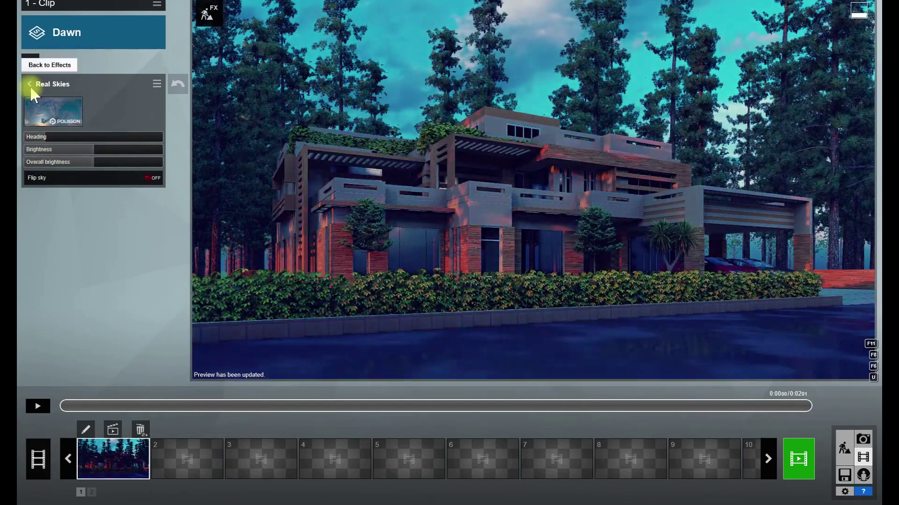
Add a Weather > Fog effect to the Dawn clip.
{"action": "left_click", "coordinate": [29, 84]}
{"action": "left_click", "coordinate": [36, 84]}
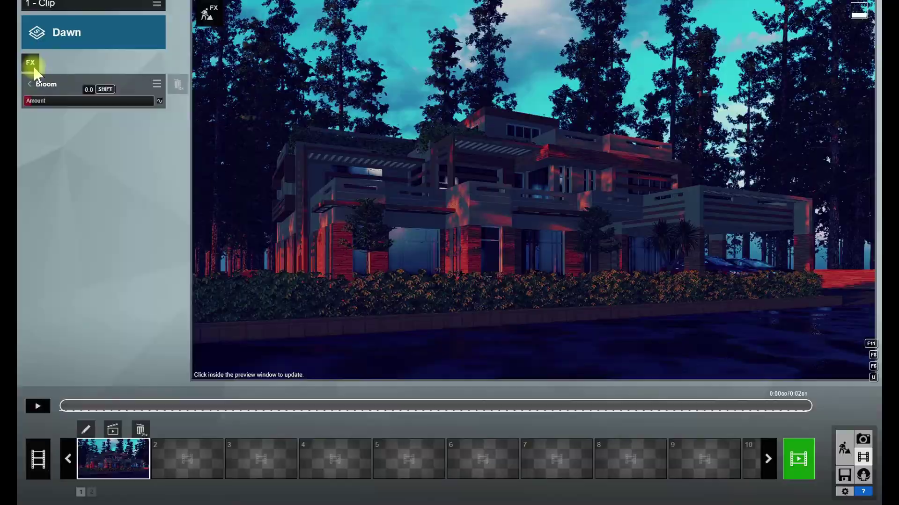
{"action": "left_click", "coordinate": [34, 69]}
{"action": "left_click", "coordinate": [283, 243]}
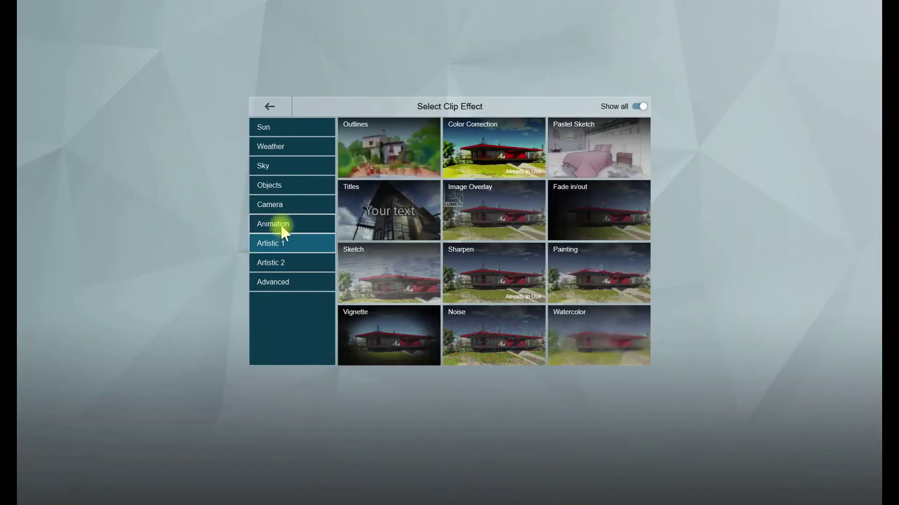
{"action": "left_click", "coordinate": [281, 206]}
{"action": "left_click", "coordinate": [281, 184]}
{"action": "left_click", "coordinate": [283, 165]}
{"action": "left_click", "coordinate": [283, 147]}
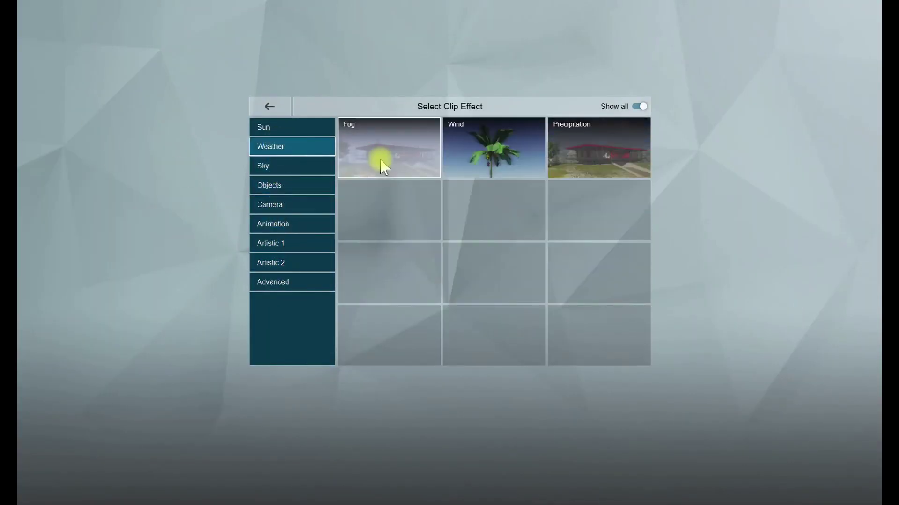
{"action": "left_click", "coordinate": [384, 166]}
Raise the fog density to about 1.4 and refresh the preview.
{"action": "left_click_drag", "start_coordinate": [70, 99], "coordinate": [100, 107]}
{"action": "left_click", "coordinate": [244, 202]}
{"action": "mouse_move", "coordinate": [42, 120]}
{"action": "left_mouse_down"}
{"action": "mouse_move", "coordinate": [46, 108]}
{"action": "mouse_move", "coordinate": [28, 102]}
{"action": "left_mouse_up"}
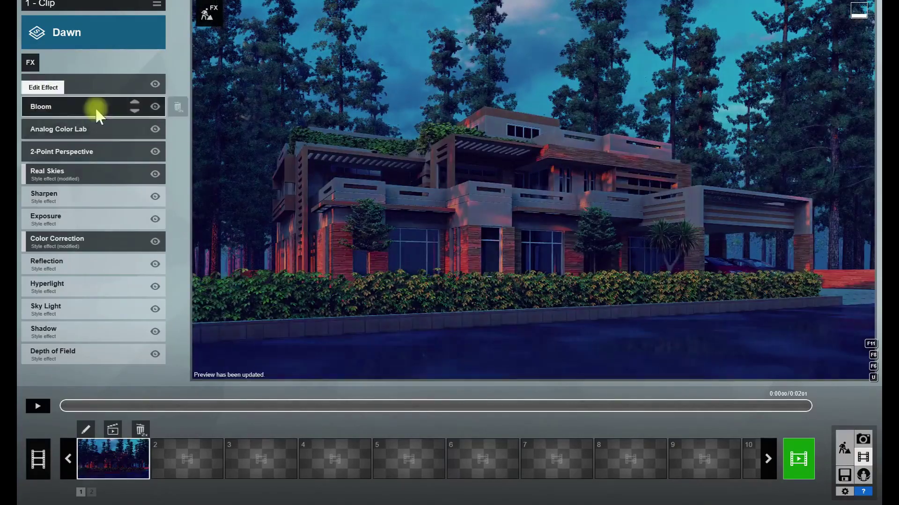
{"action": "left_click", "coordinate": [63, 89]}
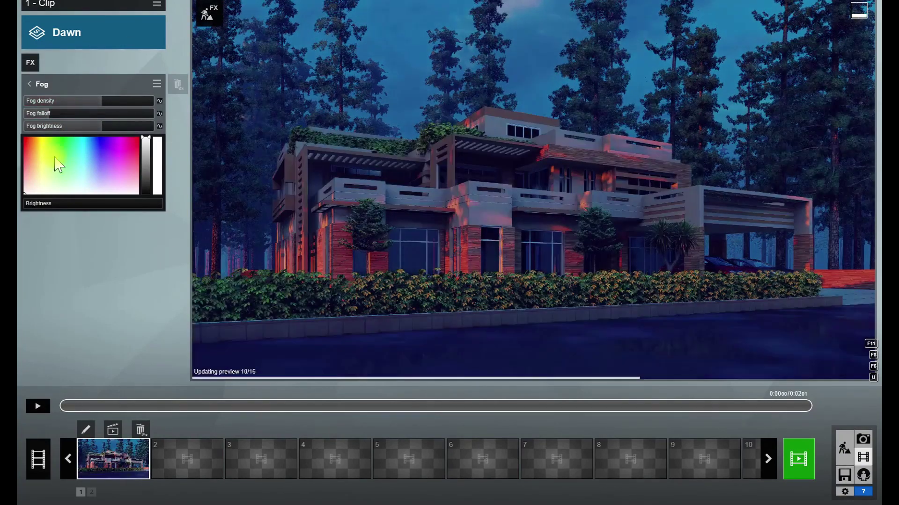
{"action": "left_click", "coordinate": [29, 84]}
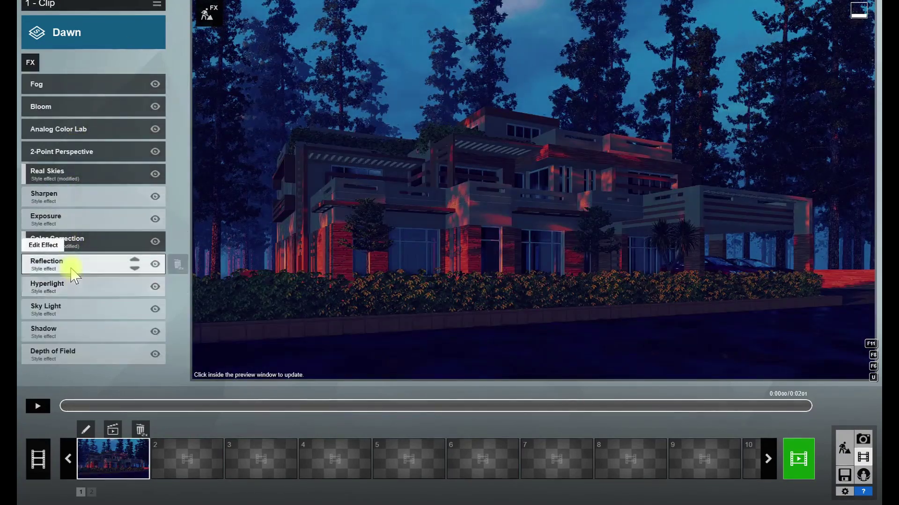
Add reflection planes to the ground-floor, left and upper-left windows.
{"action": "left_click", "coordinate": [74, 277]}
{"action": "left_click", "coordinate": [50, 117]}
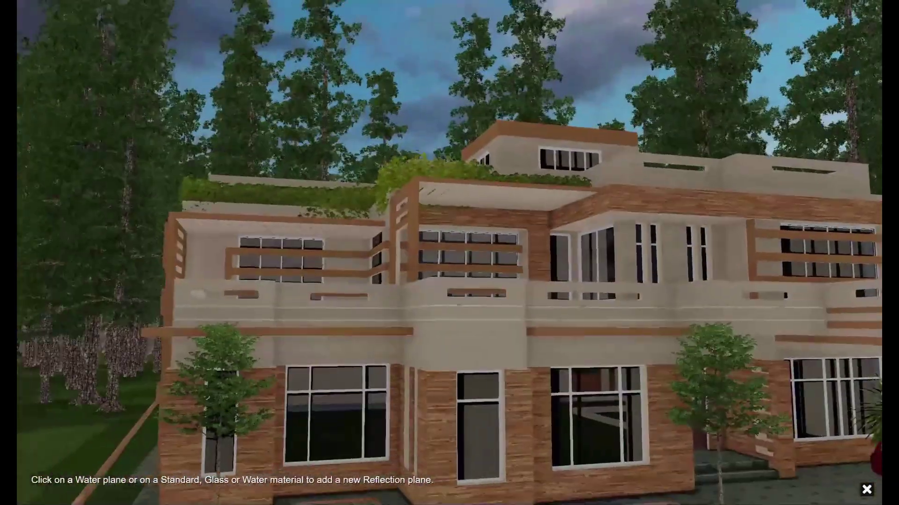
{"action": "right_click_drag", "start_coordinate": [339, 244], "coordinate": [339, 269]}
{"action": "left_click", "coordinate": [496, 274]}
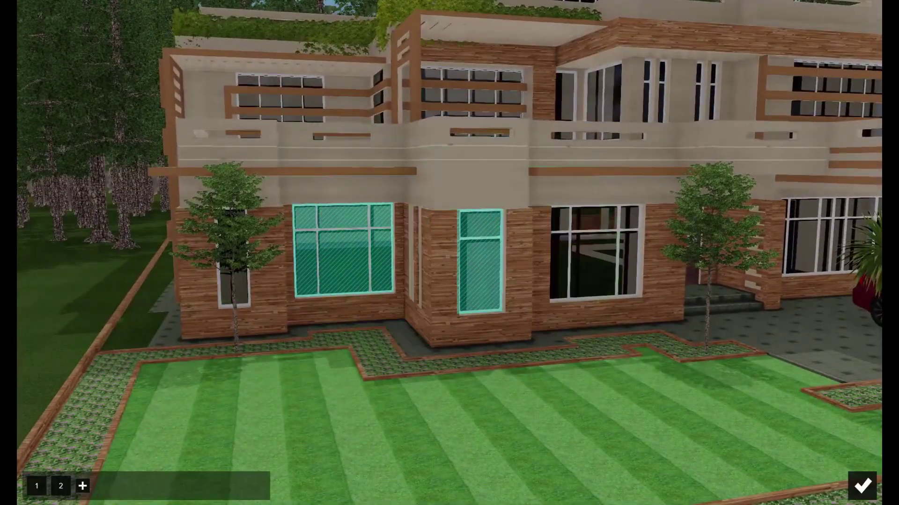
{"action": "left_click", "coordinate": [592, 258]}
{"action": "left_click", "coordinate": [107, 486]}
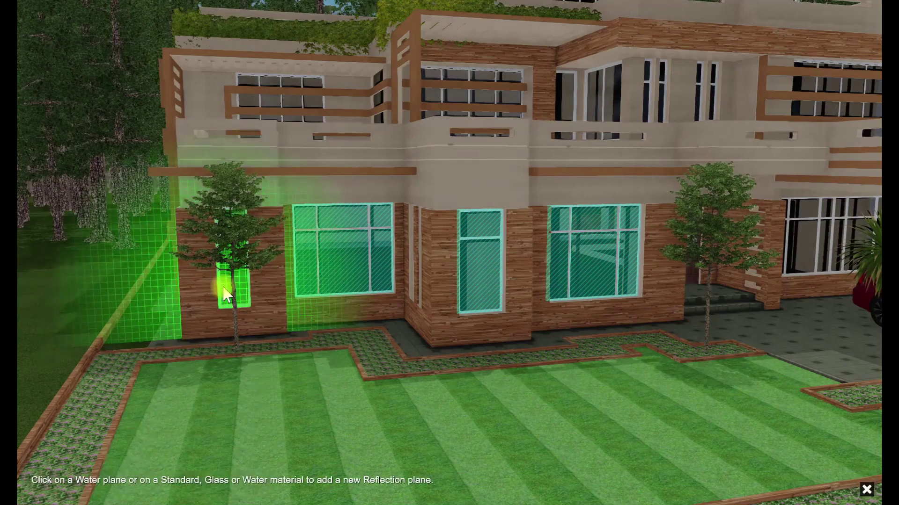
{"action": "left_click", "coordinate": [234, 267]}
{"action": "left_click", "coordinate": [132, 486]}
{"action": "left_click", "coordinate": [288, 103]}
Add reflection planes to the upper-floor, carport, front-door, side and top-floor glass.
{"action": "left_click", "coordinate": [156, 486]}
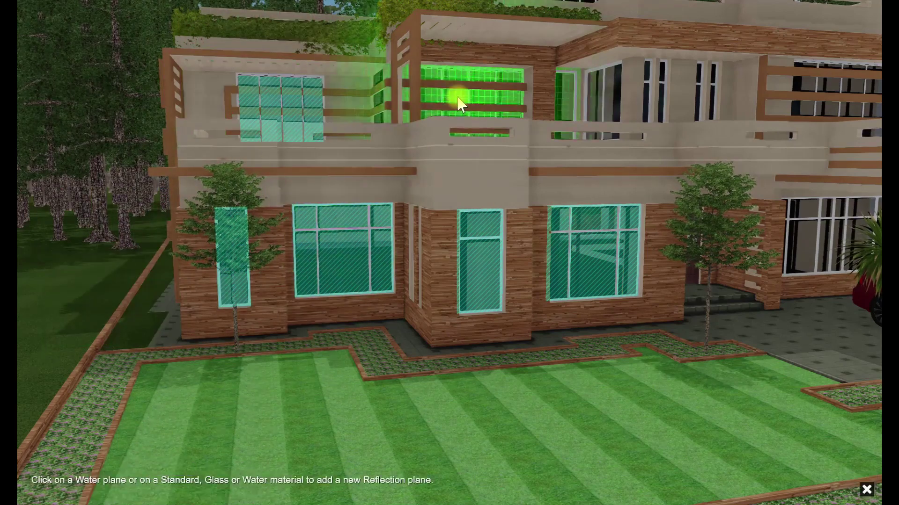
{"action": "left_click", "coordinate": [458, 94]}
{"action": "left_click", "coordinate": [180, 486]}
{"action": "left_click", "coordinate": [618, 131]}
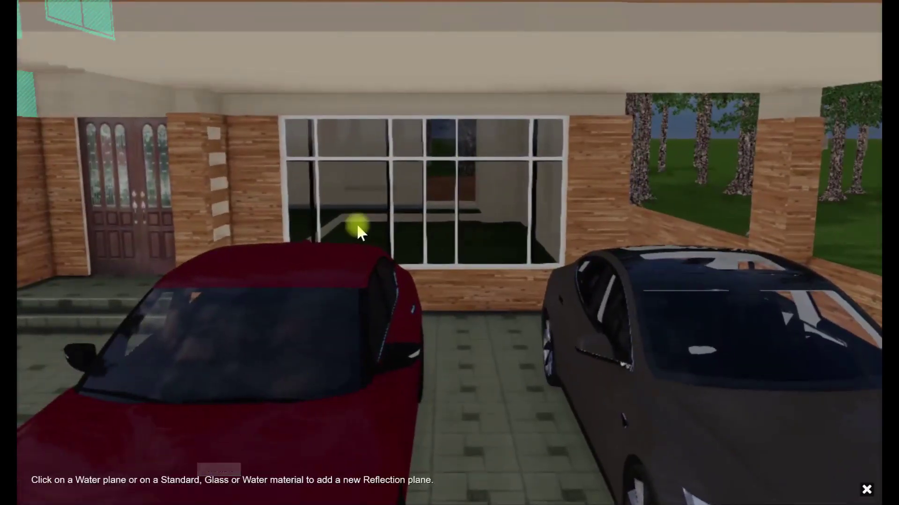
{"action": "left_click", "coordinate": [358, 231]}
{"action": "left_click", "coordinate": [236, 486]}
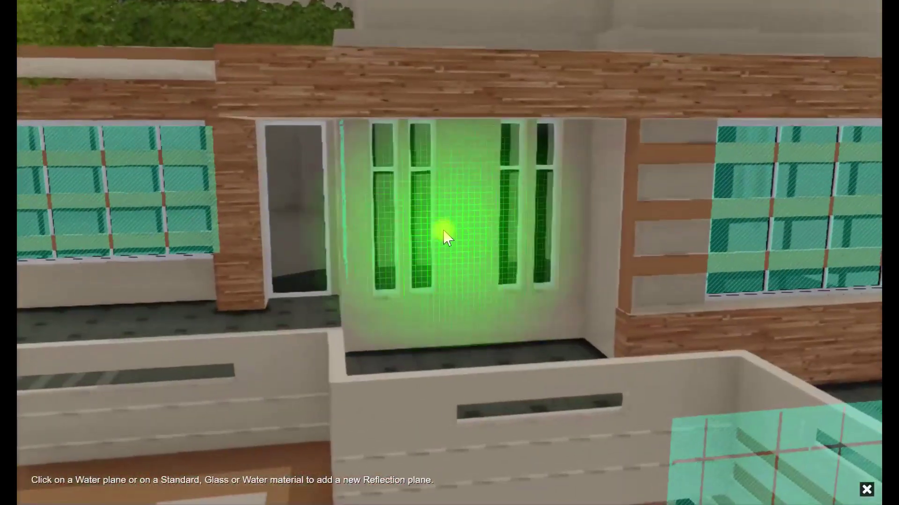
{"action": "left_click", "coordinate": [452, 233]}
{"action": "left_click", "coordinate": [255, 486]}
{"action": "left_click", "coordinate": [365, 211]}
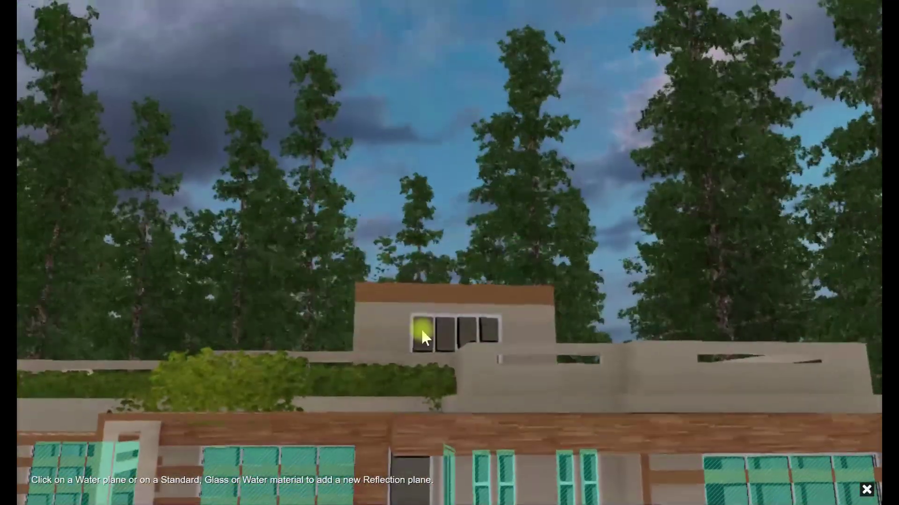
{"action": "left_click", "coordinate": [421, 330]}
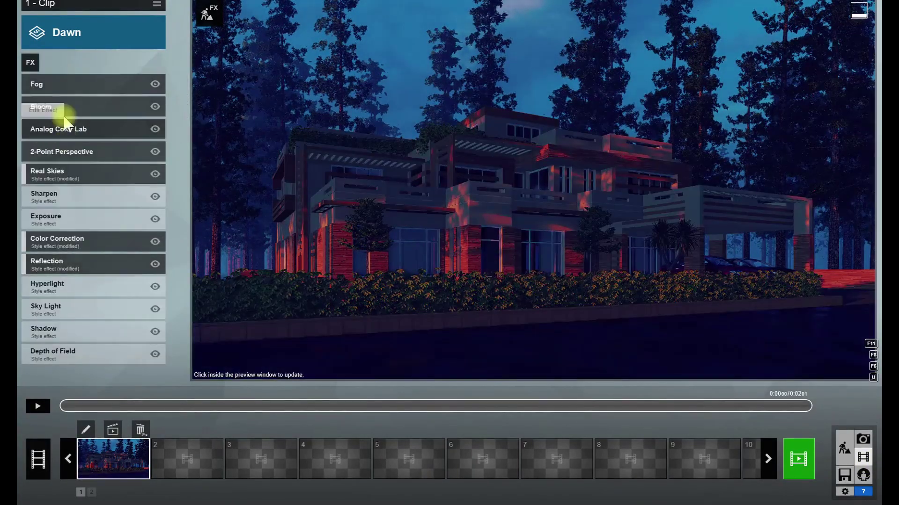
Swap in a different Sunset real sky and rotate its heading to relight the house.
{"action": "left_click", "coordinate": [70, 170]}
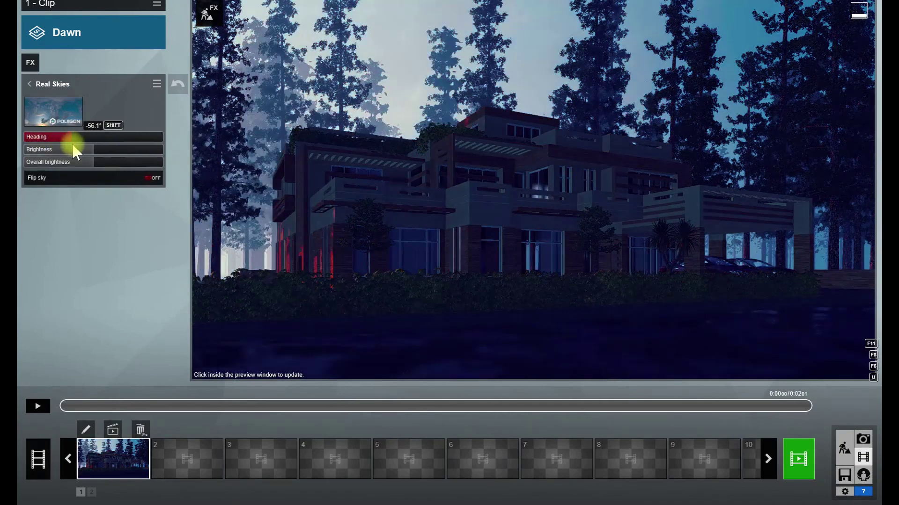
{"action": "left_click_drag", "start_coordinate": [73, 145], "coordinate": [146, 146]}
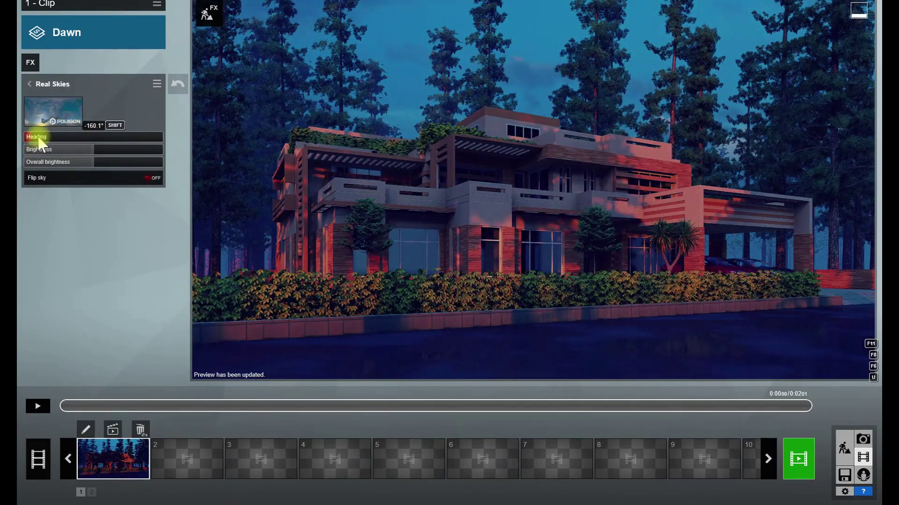
{"action": "left_click_drag", "start_coordinate": [38, 138], "coordinate": [33, 139]}
{"action": "left_click", "coordinate": [31, 123]}
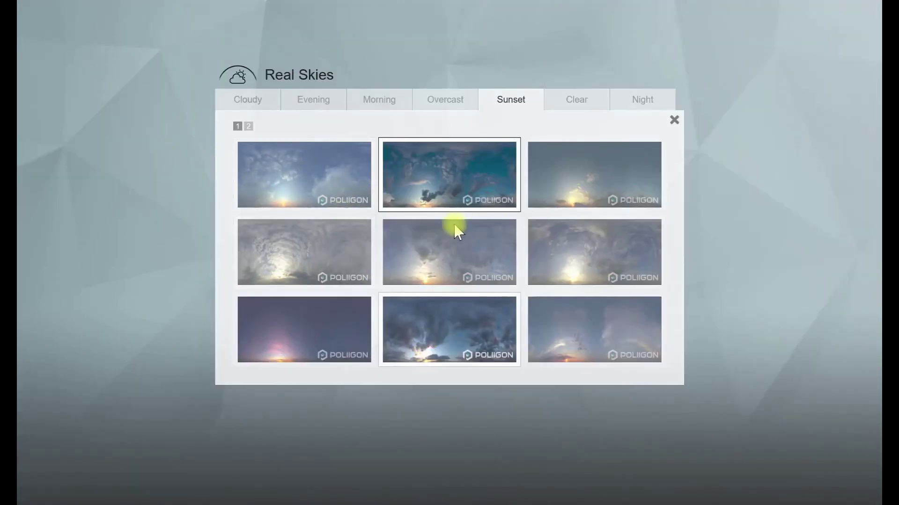
{"action": "left_click", "coordinate": [451, 226]}
{"action": "left_click_drag", "start_coordinate": [33, 137], "coordinate": [45, 144]}
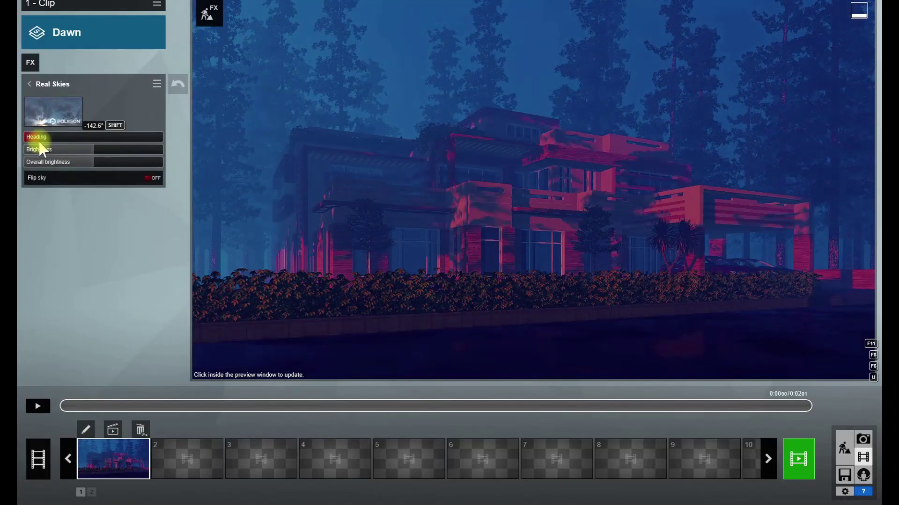
Set the fog density to 1.4.
{"action": "left_click", "coordinate": [30, 89]}
{"action": "left_click", "coordinate": [84, 100]}
{"action": "left_click_drag", "start_coordinate": [83, 100], "coordinate": [93, 101]}
Tune the fog to about 1.5 density and 0.6 falloff, checking the preview.
{"action": "left_click", "coordinate": [485, 245]}
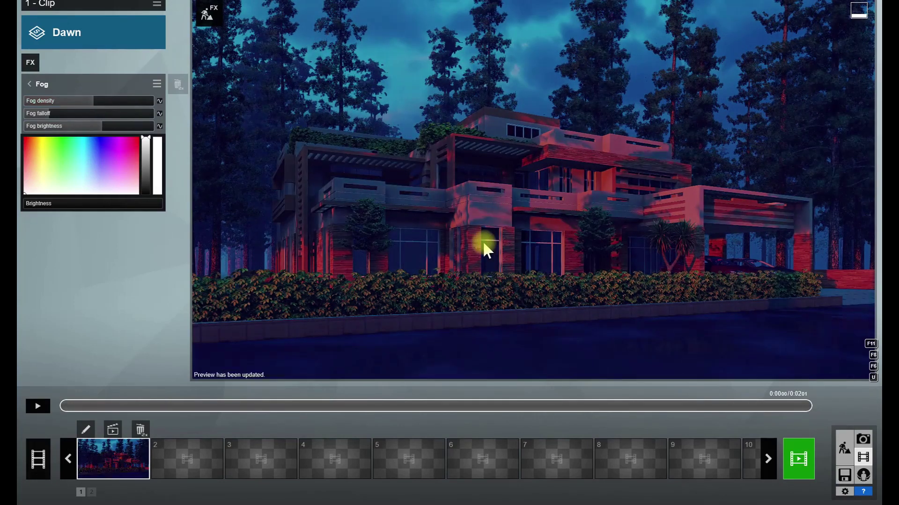
{"action": "left_click_drag", "start_coordinate": [92, 100], "coordinate": [94, 100]}
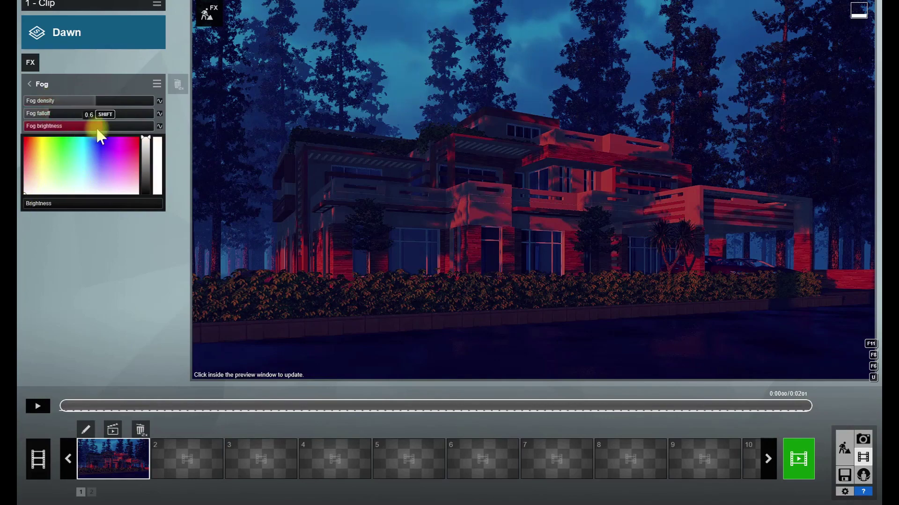
{"action": "left_click_drag", "start_coordinate": [97, 130], "coordinate": [129, 131]}
{"action": "left_click", "coordinate": [363, 226]}
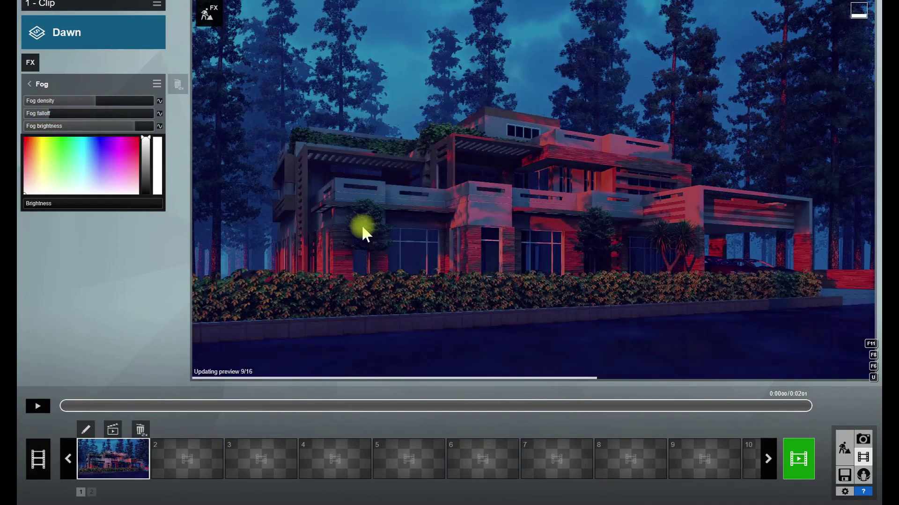
{"action": "left_click_drag", "start_coordinate": [89, 105], "coordinate": [94, 103]}
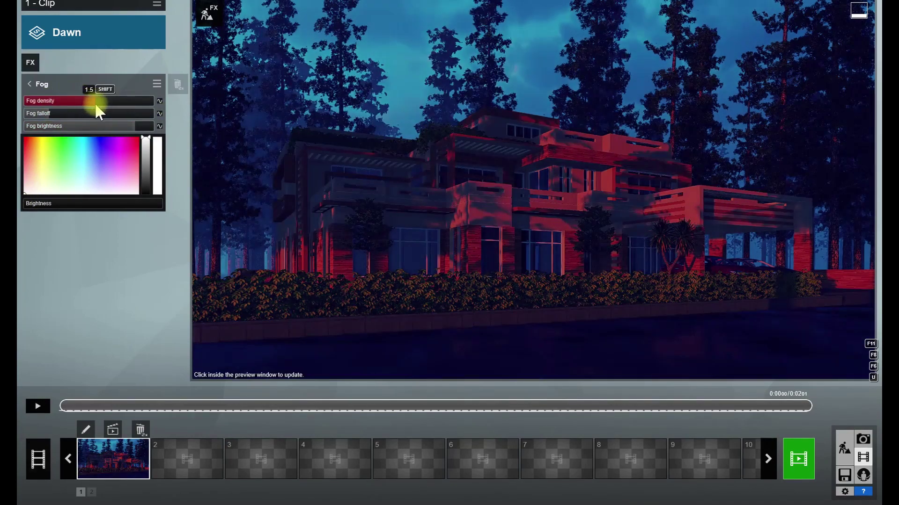
{"action": "left_click", "coordinate": [380, 192]}
{"action": "left_click_drag", "start_coordinate": [100, 143], "coordinate": [91, 99], "text": "shift"}
{"action": "left_click", "coordinate": [342, 187]}
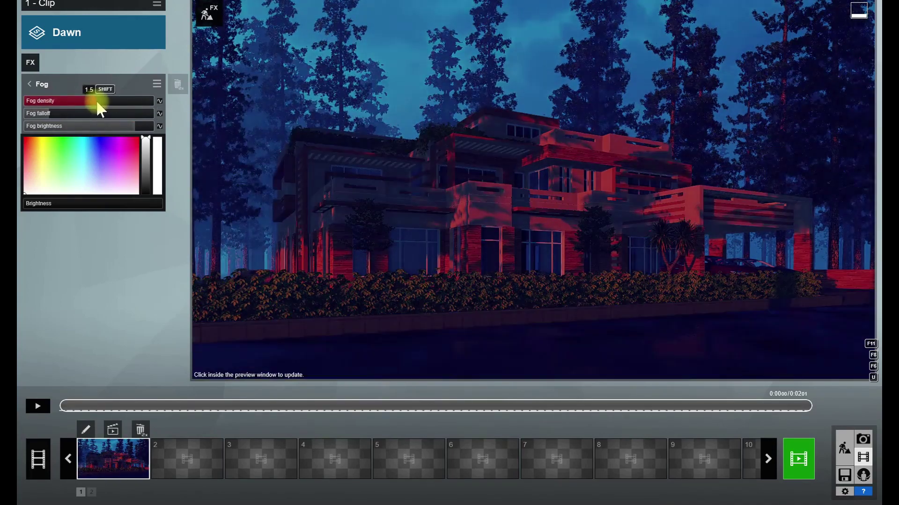
{"action": "left_click_drag", "start_coordinate": [95, 100], "coordinate": [54, 114]}
{"action": "left_click", "coordinate": [207, 157]}
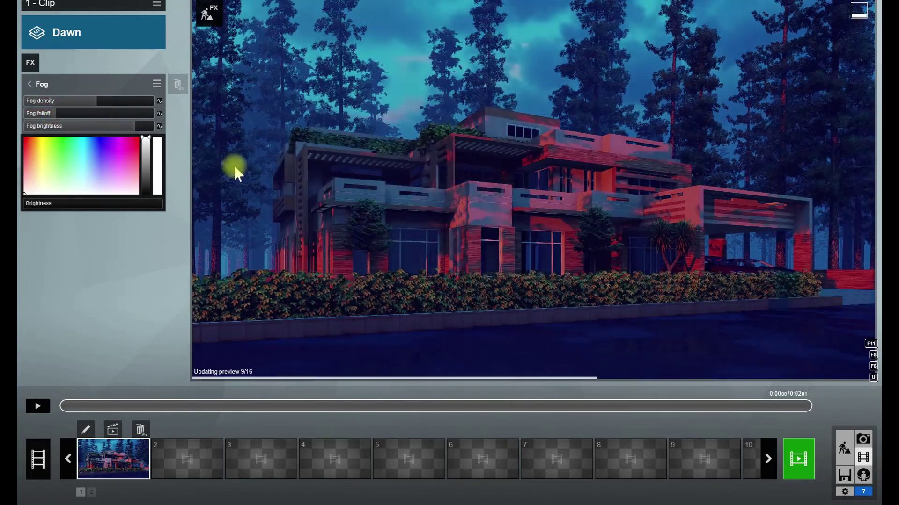
{"action": "left_click", "coordinate": [29, 83]}
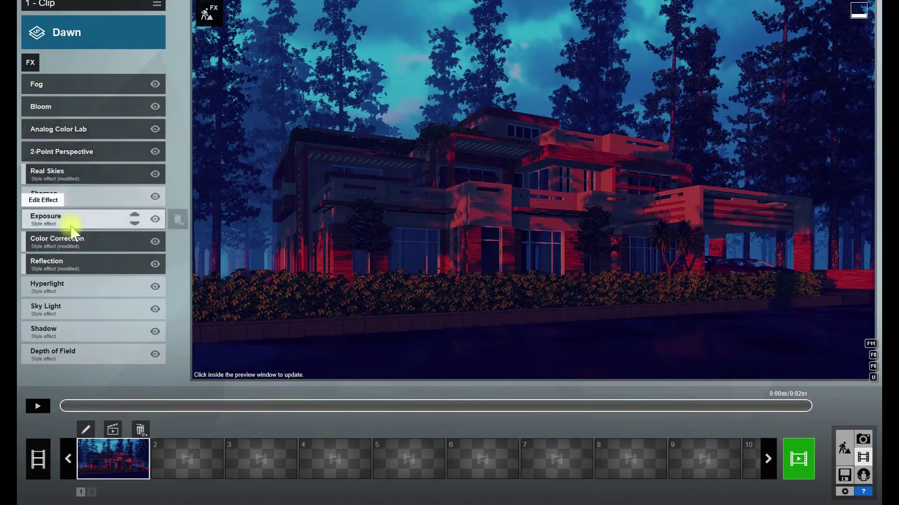
Lower the Analog Color Lab style to about 0.3 and adjust its amount.
{"action": "left_click", "coordinate": [111, 128]}
{"action": "left_click_drag", "start_coordinate": [144, 101], "coordinate": [136, 101]}
{"action": "left_click", "coordinate": [326, 212]}
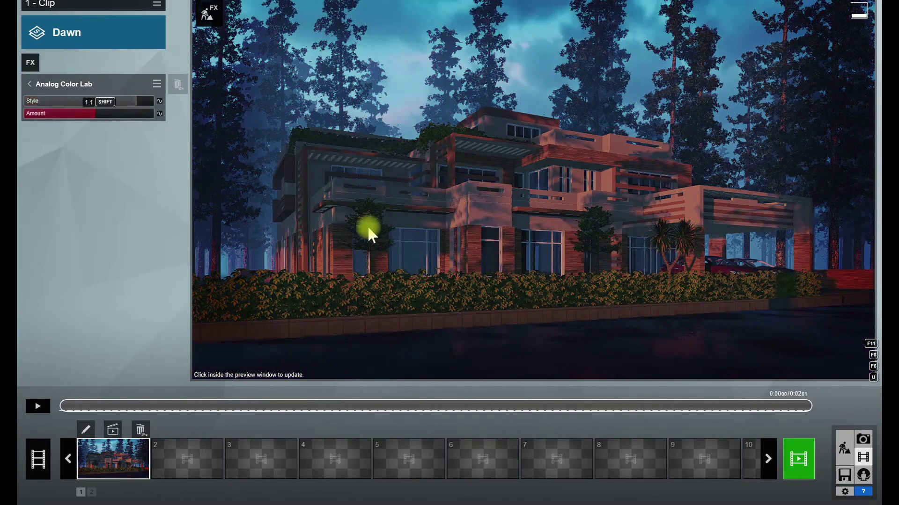
{"action": "left_click", "coordinate": [95, 115]}
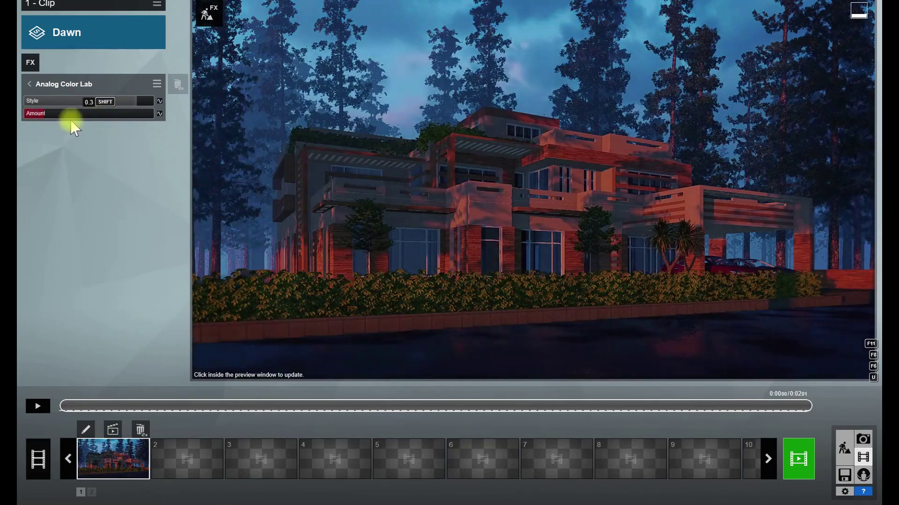
{"action": "left_click", "coordinate": [364, 212]}
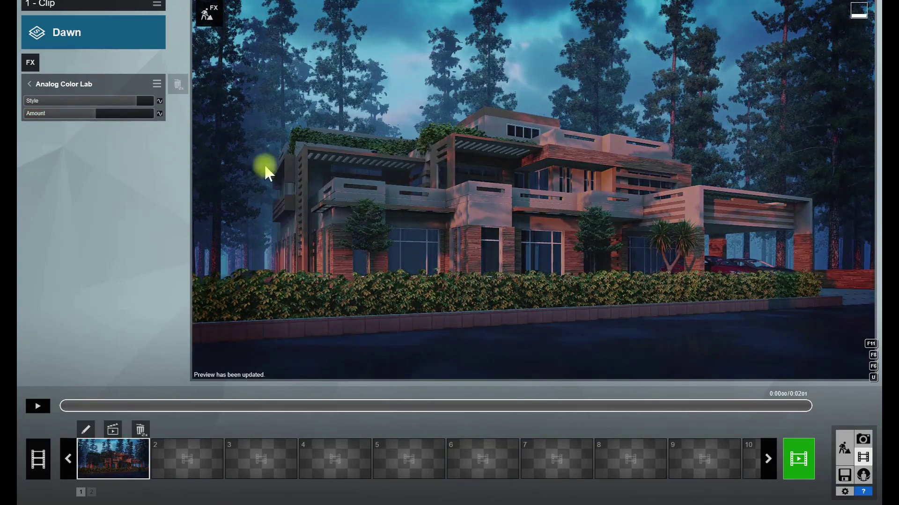
{"action": "left_click", "coordinate": [30, 85]}
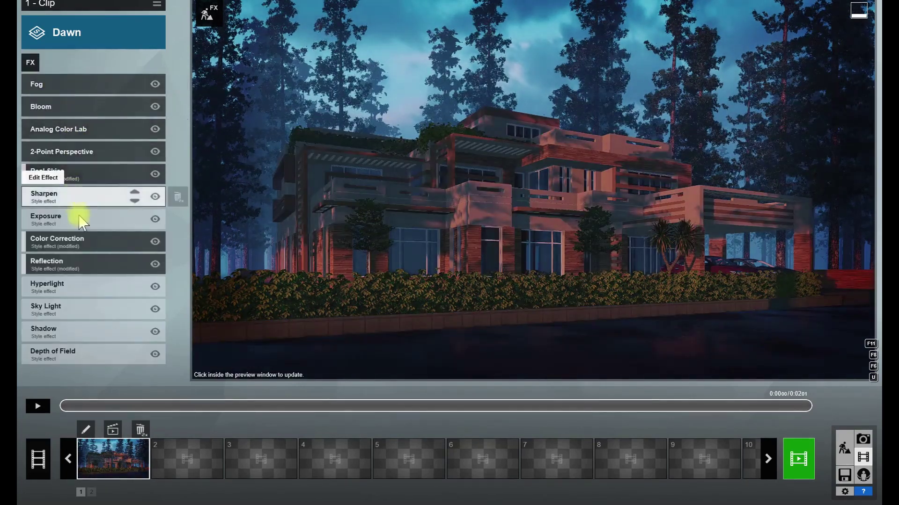
Lower tint, raise brightness to 0.8, add contrast and set high limit 0.7.
{"action": "left_click", "coordinate": [75, 240]}
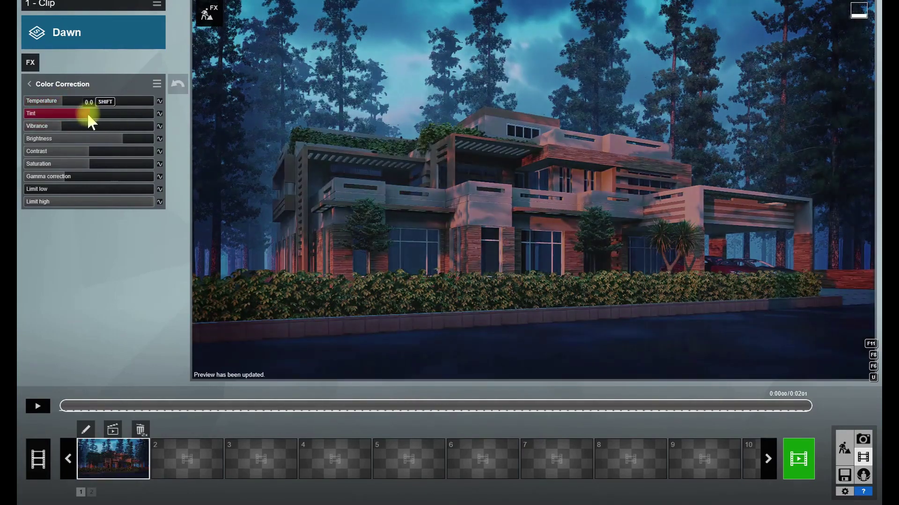
{"action": "left_click", "coordinate": [80, 115]}
{"action": "left_click", "coordinate": [128, 139]}
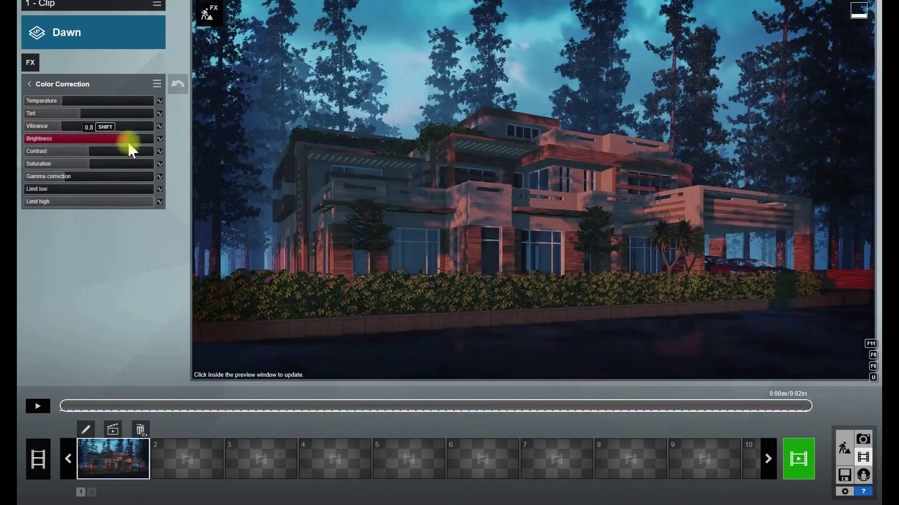
{"action": "left_click", "coordinate": [358, 230]}
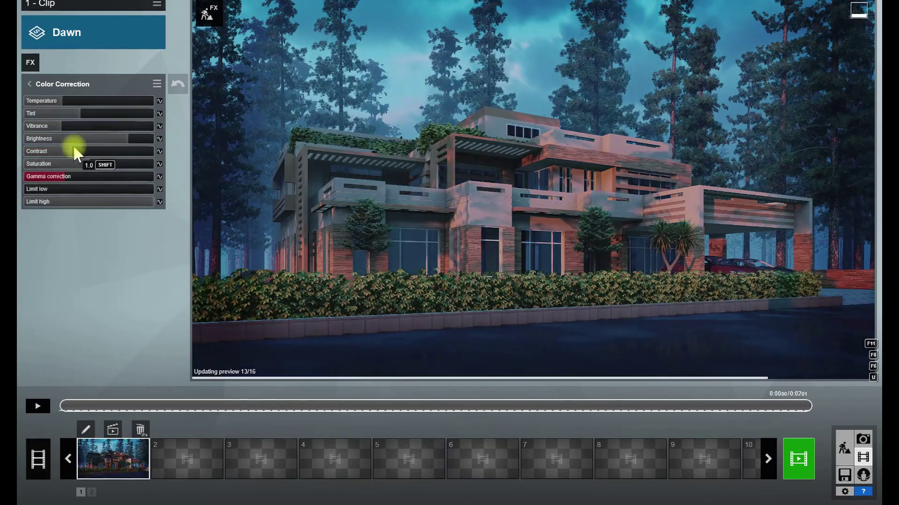
{"action": "left_click", "coordinate": [71, 150]}
{"action": "left_click", "coordinate": [128, 201]}
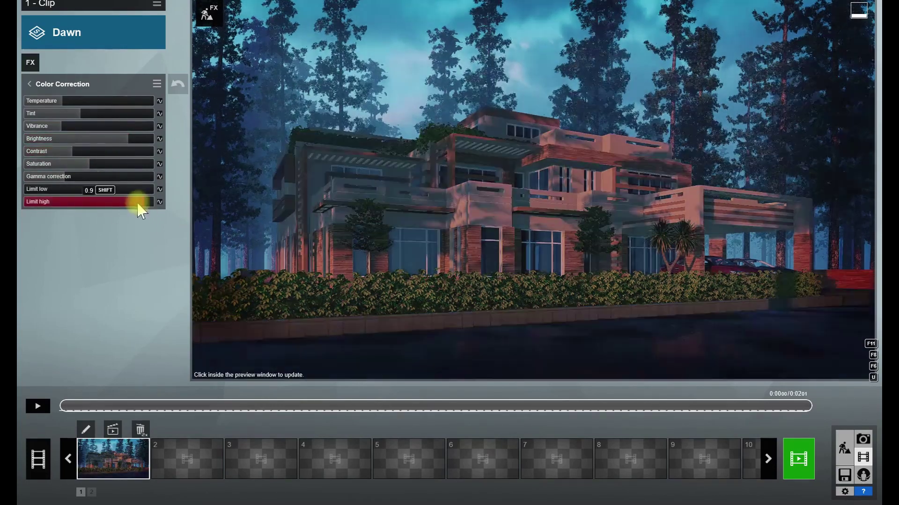
{"action": "left_click", "coordinate": [301, 257]}
{"action": "left_click", "coordinate": [135, 202]}
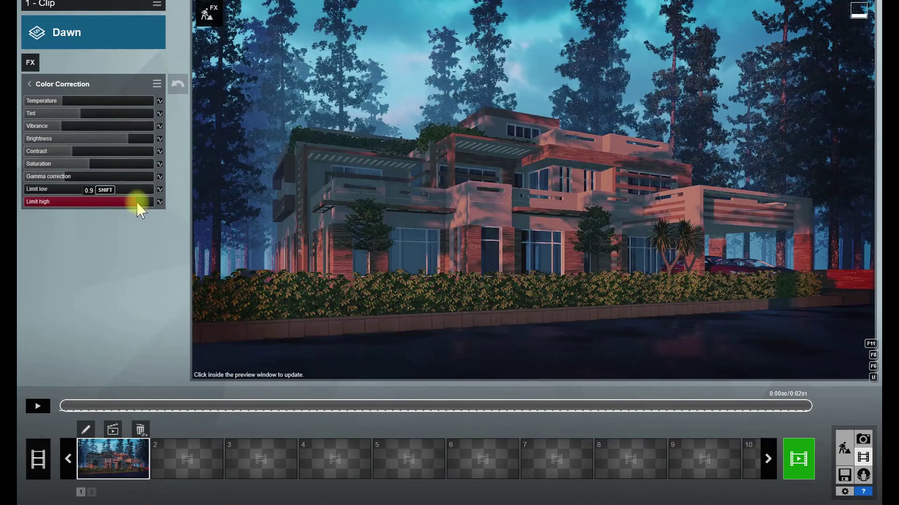
{"action": "left_click", "coordinate": [82, 216]}
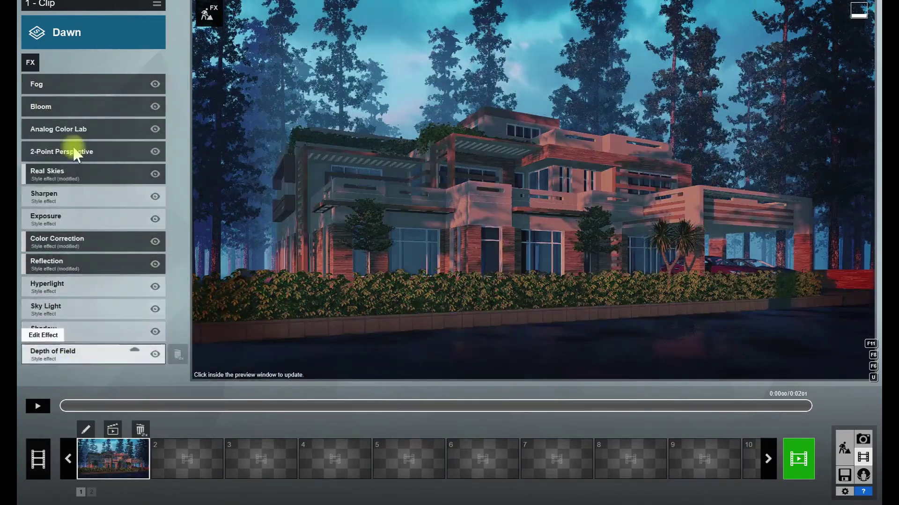
{"action": "left_click", "coordinate": [845, 449]}
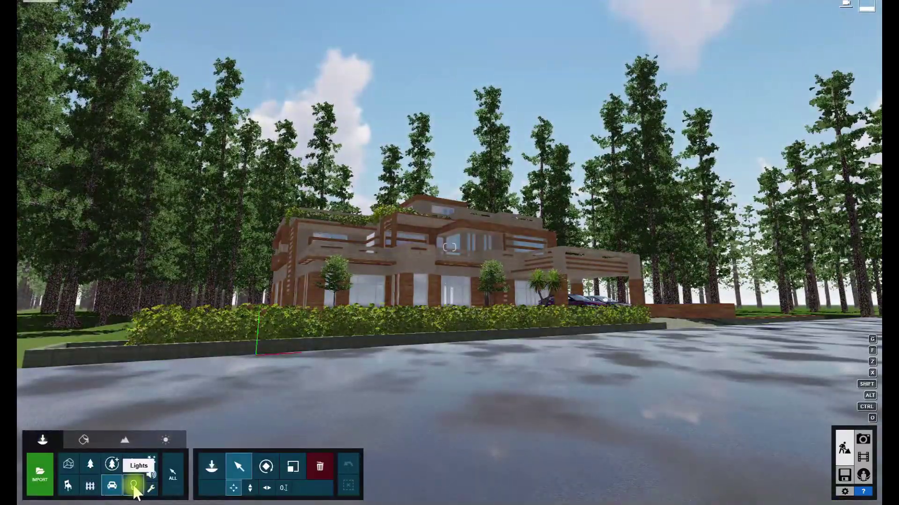
Place a reflection sphere before the house, then render the current frame as a 1280x720 JPG.
{"action": "left_click", "coordinate": [150, 488]}
{"action": "left_click", "coordinate": [336, 424]}
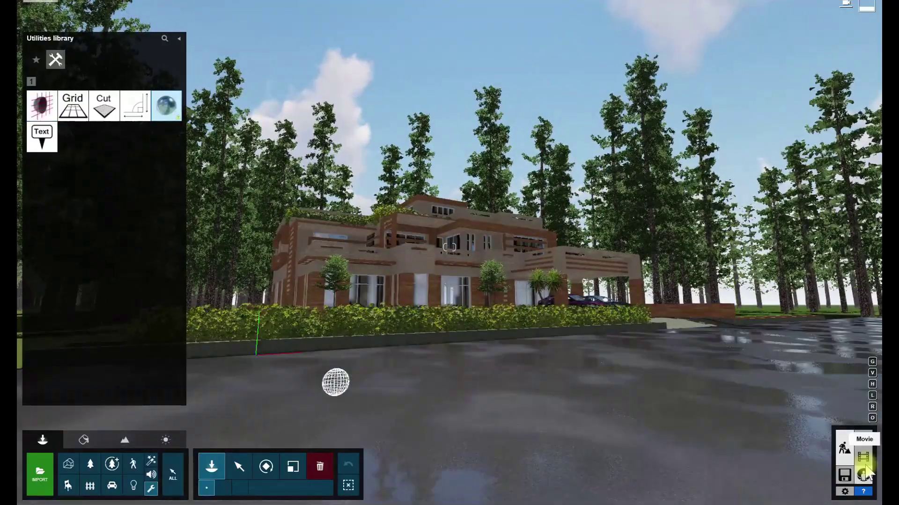
{"action": "left_click", "coordinate": [863, 456]}
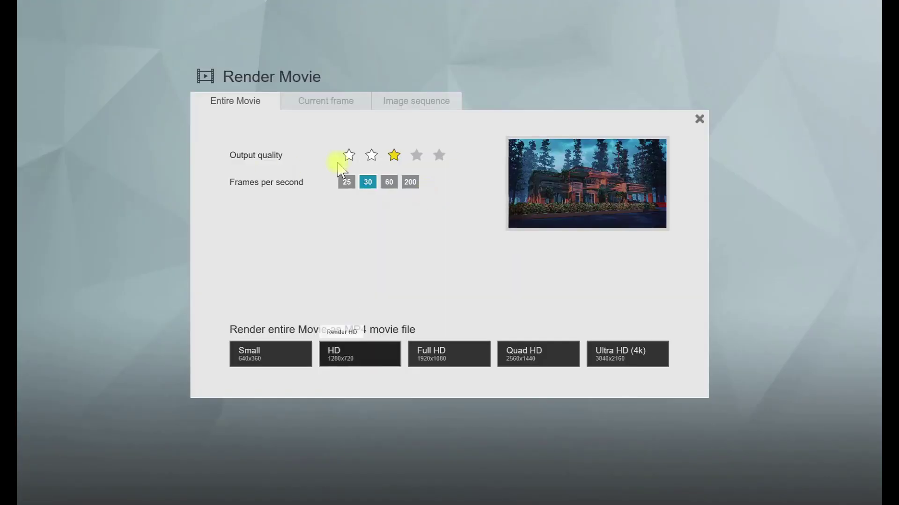
{"action": "left_click", "coordinate": [311, 103]}
{"action": "left_click", "coordinate": [252, 361]}
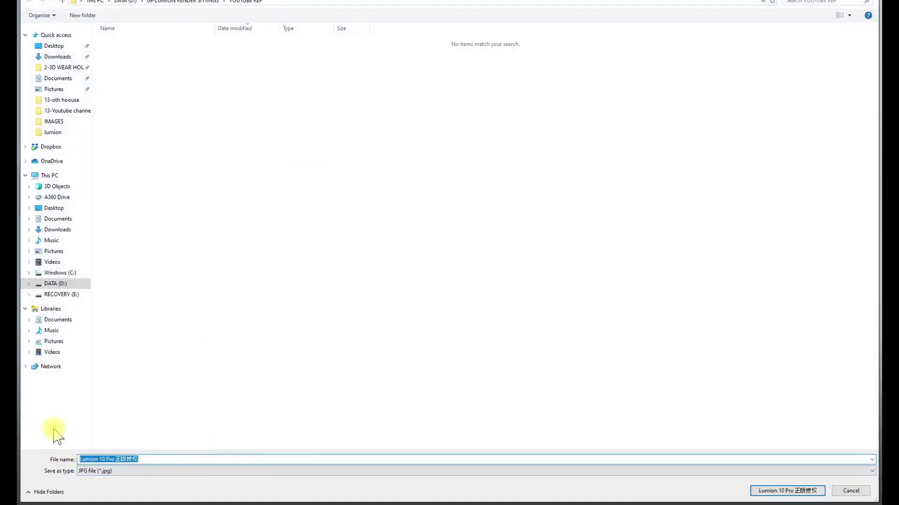
{"action": "key", "text": "Return"}
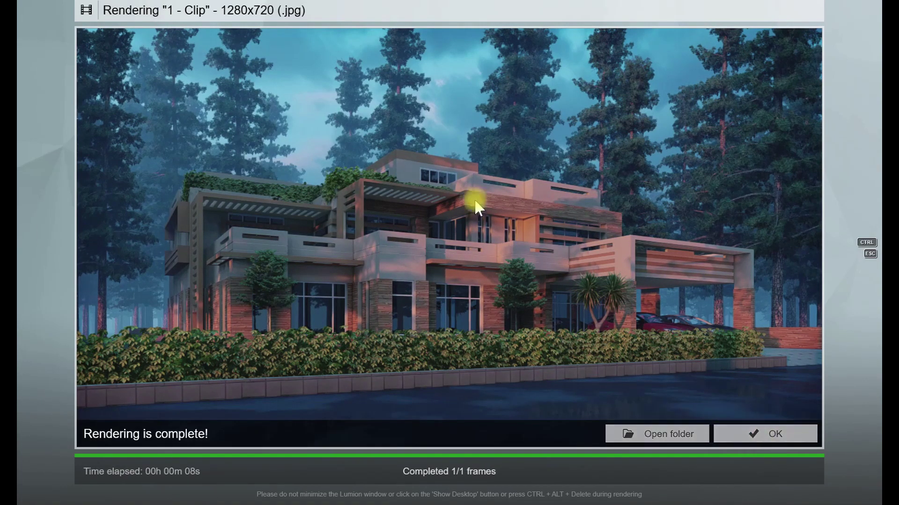
Close the finished render and lower the Bloom amount to nearly zero.
{"action": "key", "text": "Escape"}
{"action": "left_click", "coordinate": [584, 334]}
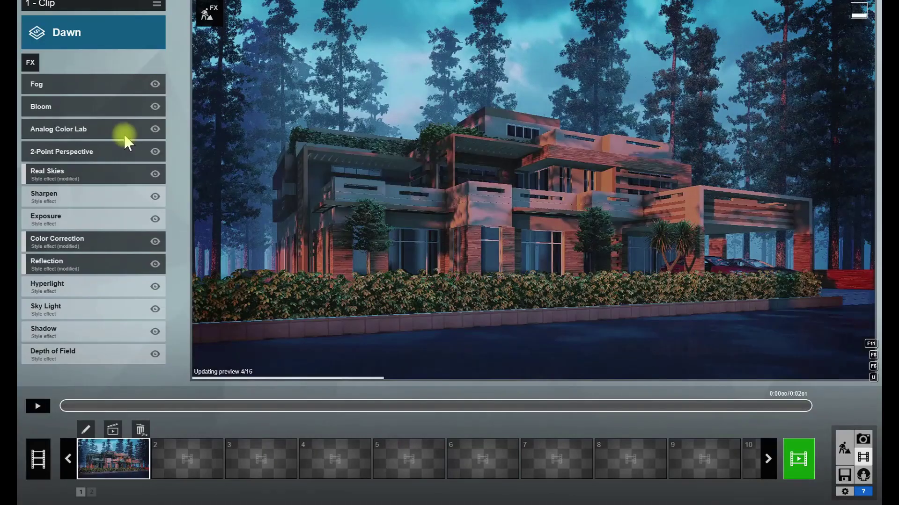
{"action": "left_click", "coordinate": [66, 150]}
{"action": "left_click", "coordinate": [392, 224]}
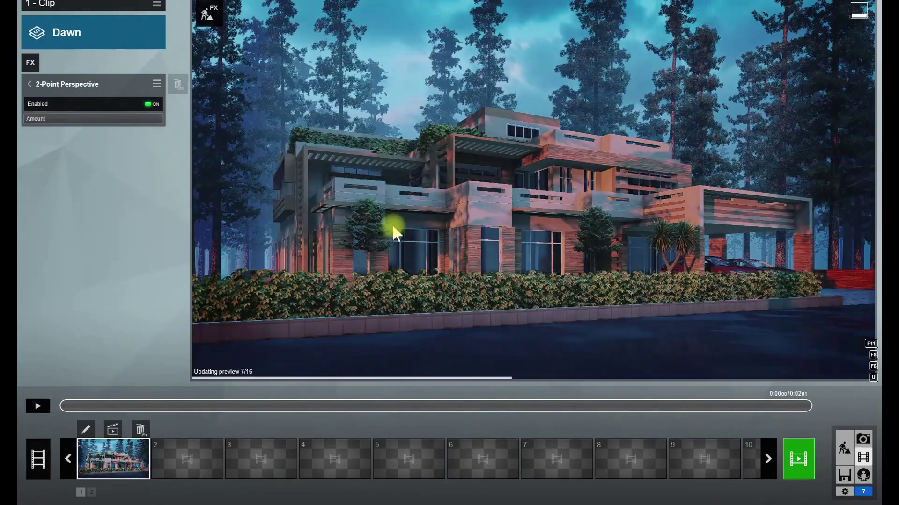
{"action": "left_click", "coordinate": [29, 84]}
{"action": "left_click", "coordinate": [34, 107]}
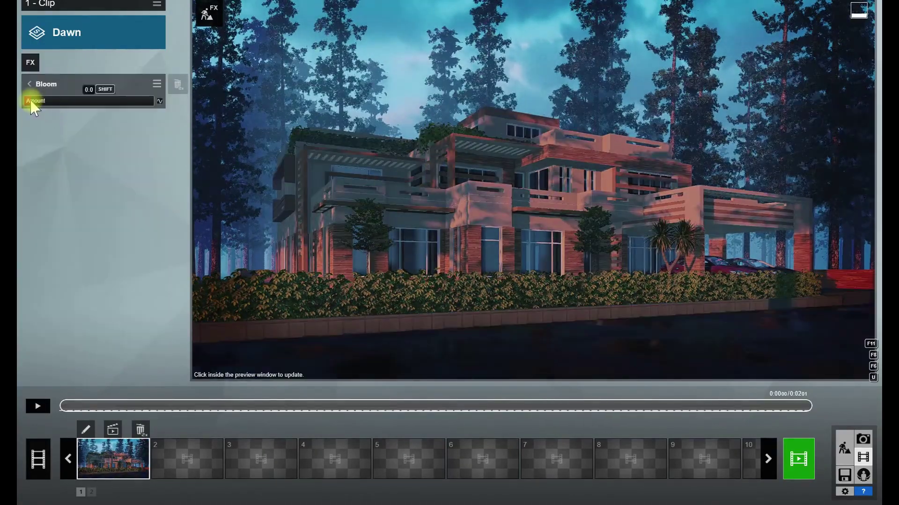
{"action": "left_click_drag", "start_coordinate": [57, 106], "coordinate": [40, 116]}
Open the road's Asphalt Wet material in the Material Editor and check it in the clip.
{"action": "left_click", "coordinate": [845, 448]}
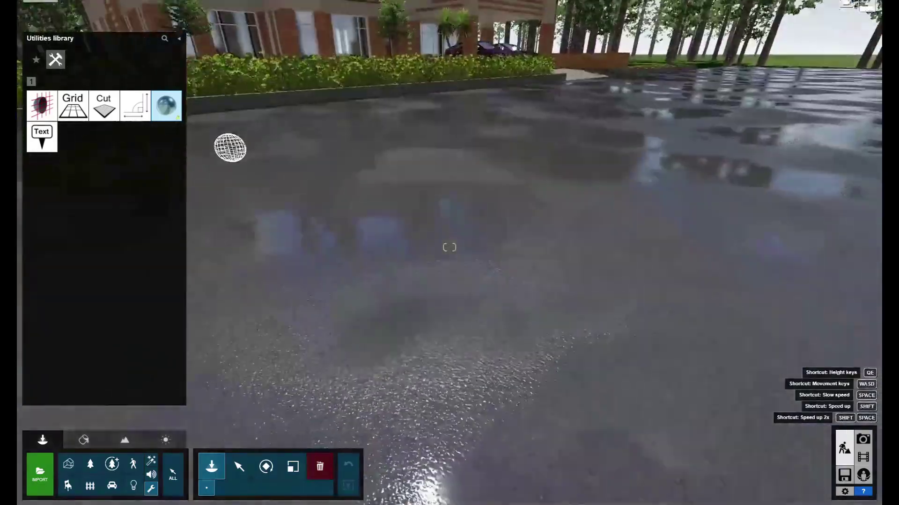
{"action": "left_click", "coordinate": [83, 439]}
{"action": "left_click", "coordinate": [402, 281]}
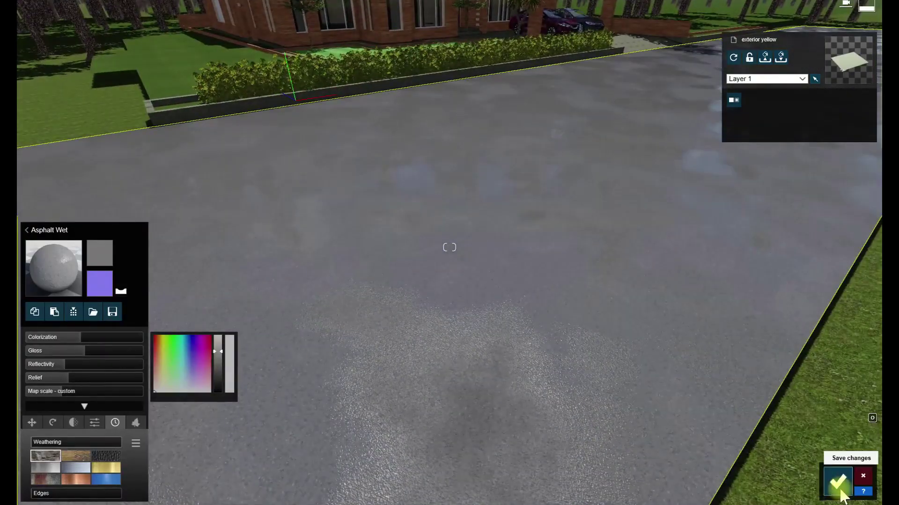
{"action": "left_click", "coordinate": [838, 487]}
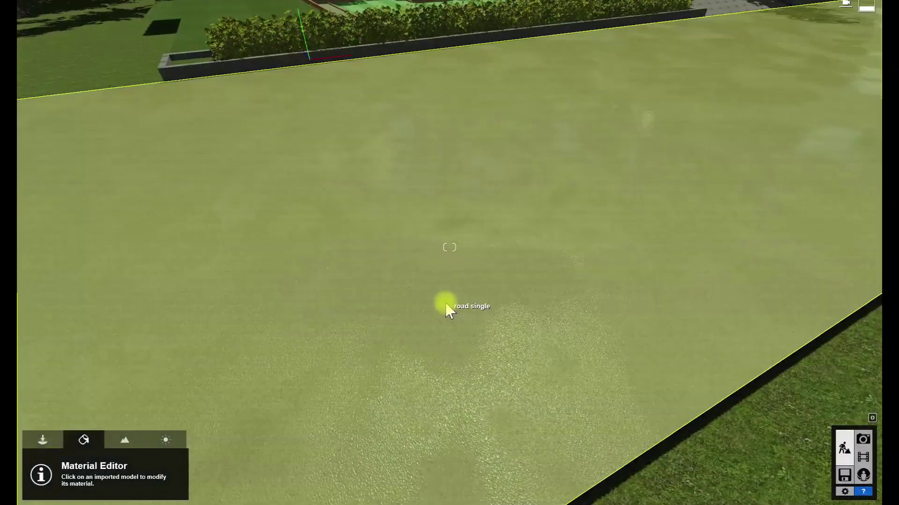
{"action": "left_click", "coordinate": [445, 305]}
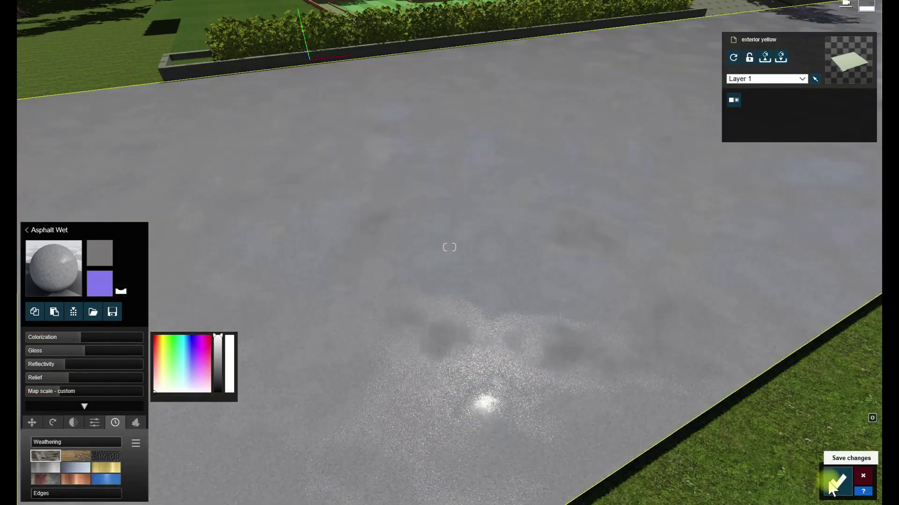
{"action": "left_click", "coordinate": [836, 481]}
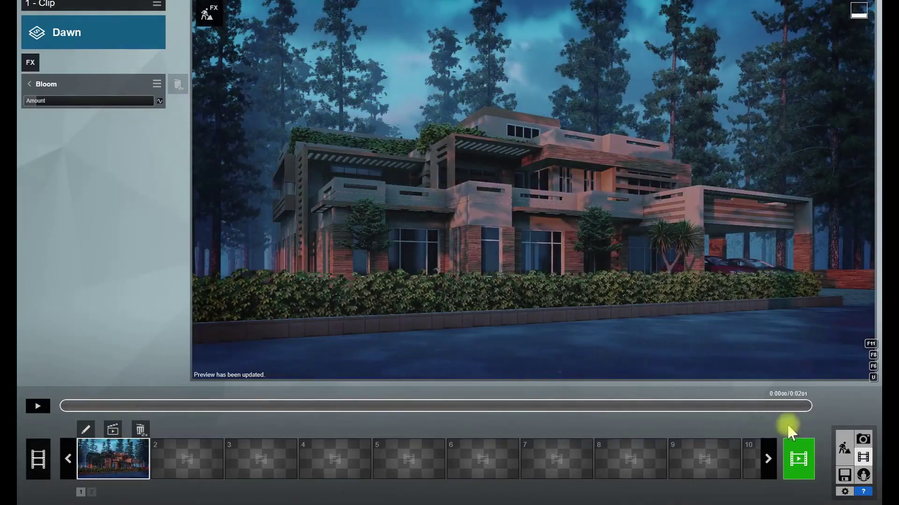
Raise the Asphalt Wet reflectivity slider and save the road material.
{"action": "left_click", "coordinate": [844, 448]}
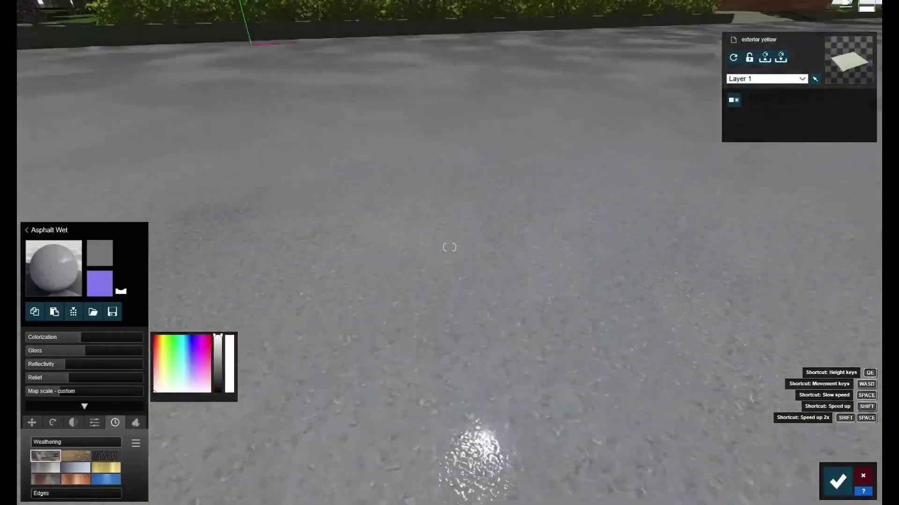
{"action": "left_click_drag", "start_coordinate": [102, 363], "coordinate": [129, 365]}
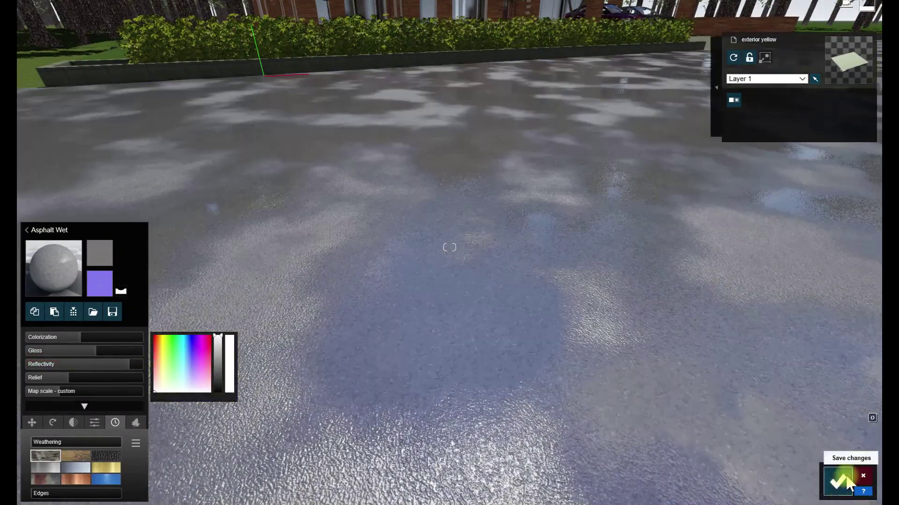
{"action": "left_click", "coordinate": [847, 479]}
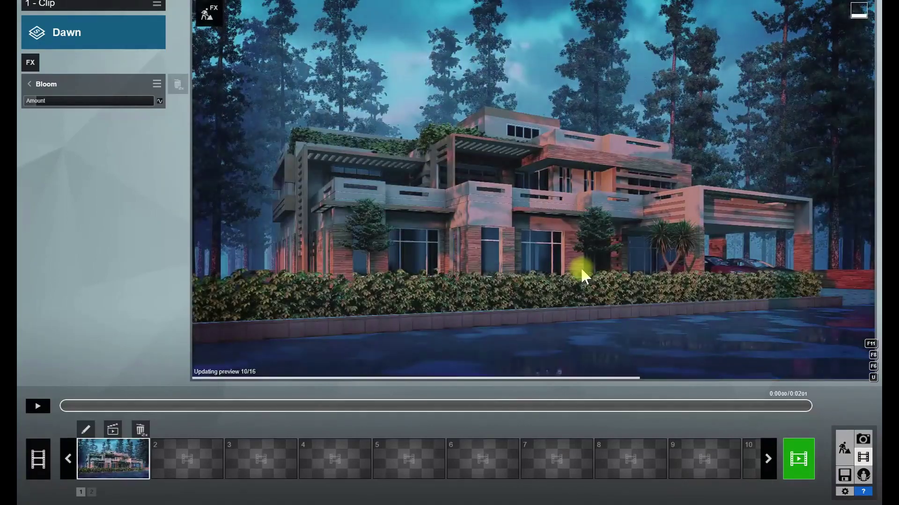
{"action": "left_click", "coordinate": [838, 451]}
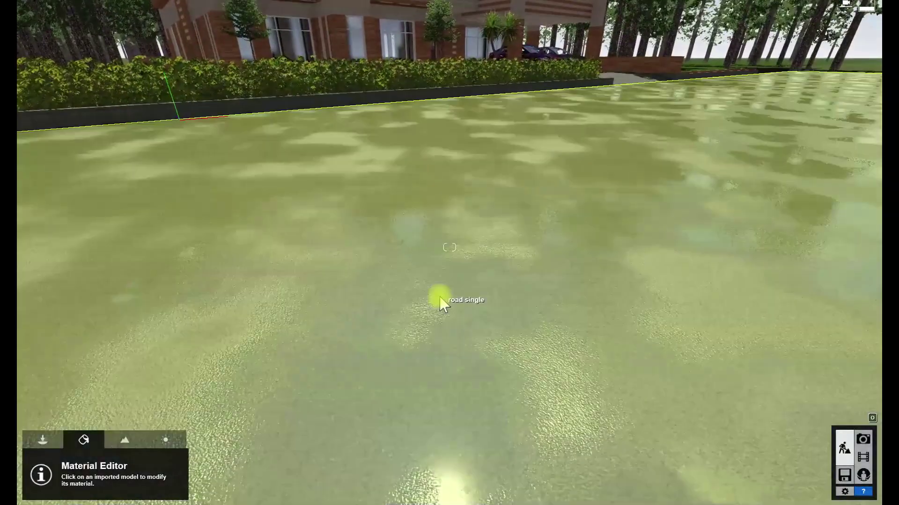
{"action": "left_click", "coordinate": [437, 297]}
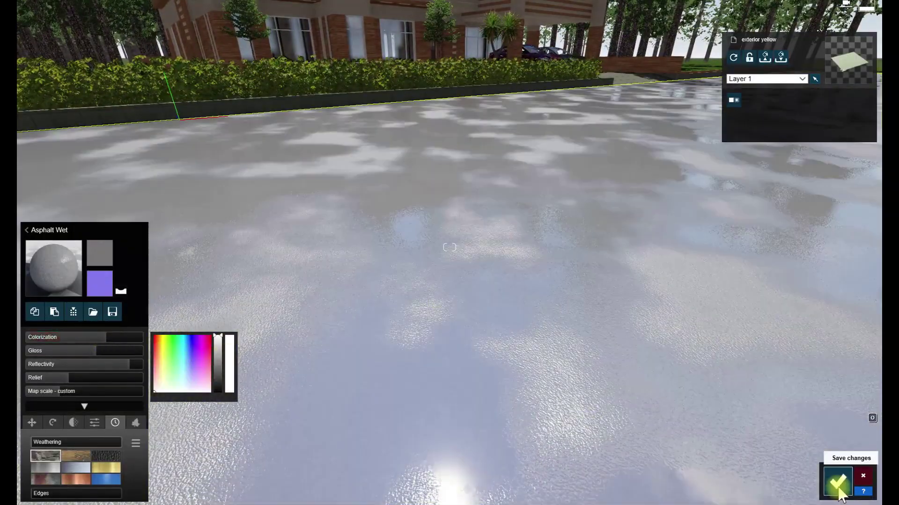
{"action": "left_click", "coordinate": [838, 480]}
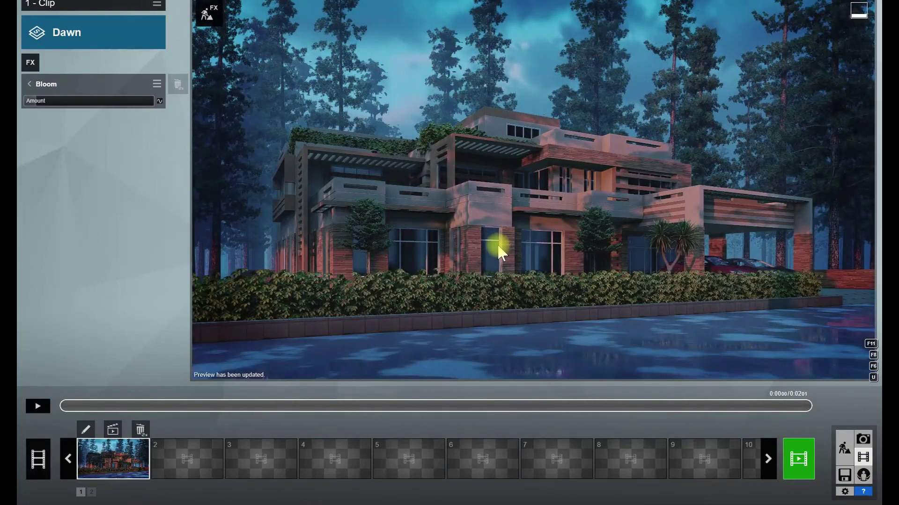
Set Color Correction temperature to -0.3 and brightness to about 0.8.
{"action": "left_click", "coordinate": [29, 84]}
{"action": "left_click", "coordinate": [65, 151]}
{"action": "left_click", "coordinate": [29, 84]}
{"action": "left_click", "coordinate": [54, 240]}
{"action": "left_click_drag", "start_coordinate": [63, 101], "coordinate": [73, 101]}
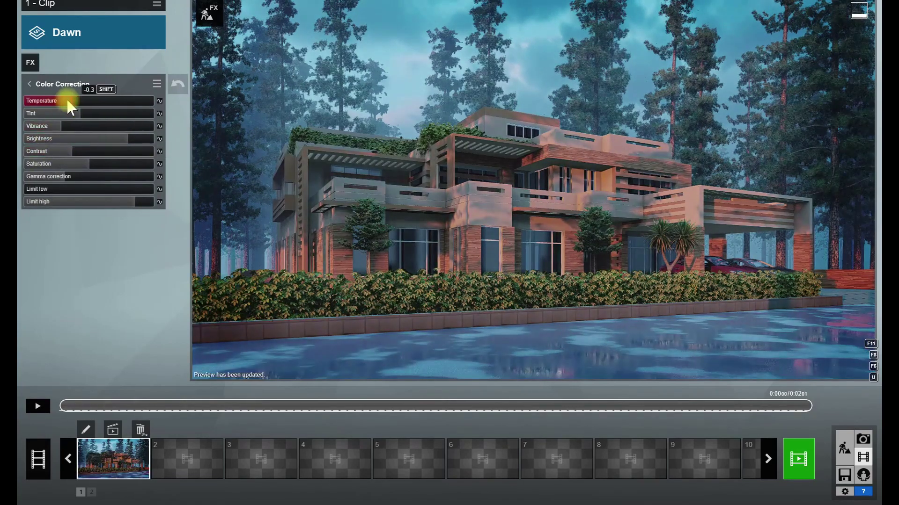
{"action": "left_click", "coordinate": [69, 101]}
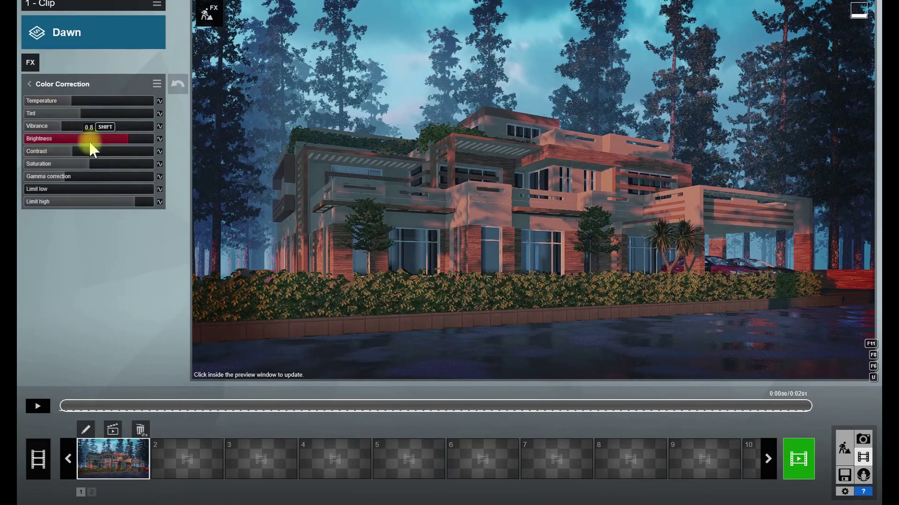
{"action": "left_click", "coordinate": [398, 223]}
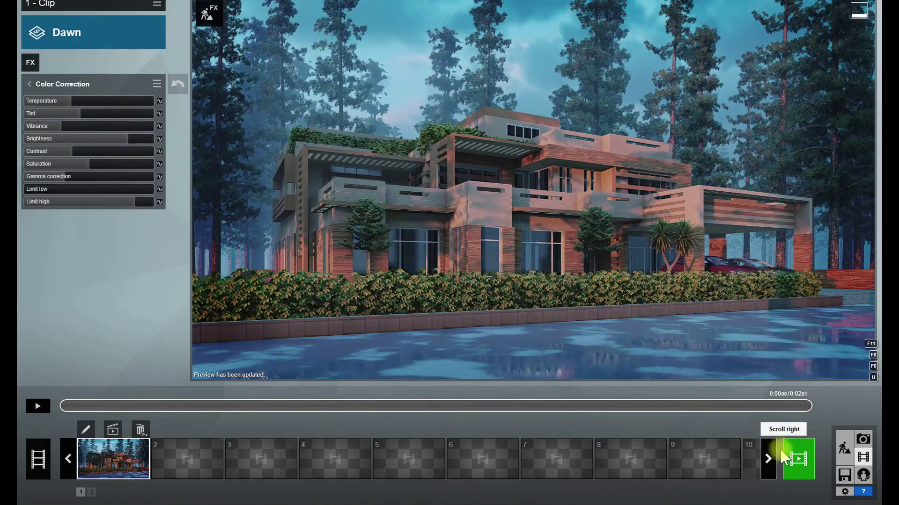
Render the current frame at 3840x2160 with material ID, alpha, lighting and specular passes, overwriting the file.
{"action": "left_click", "coordinate": [798, 459]}
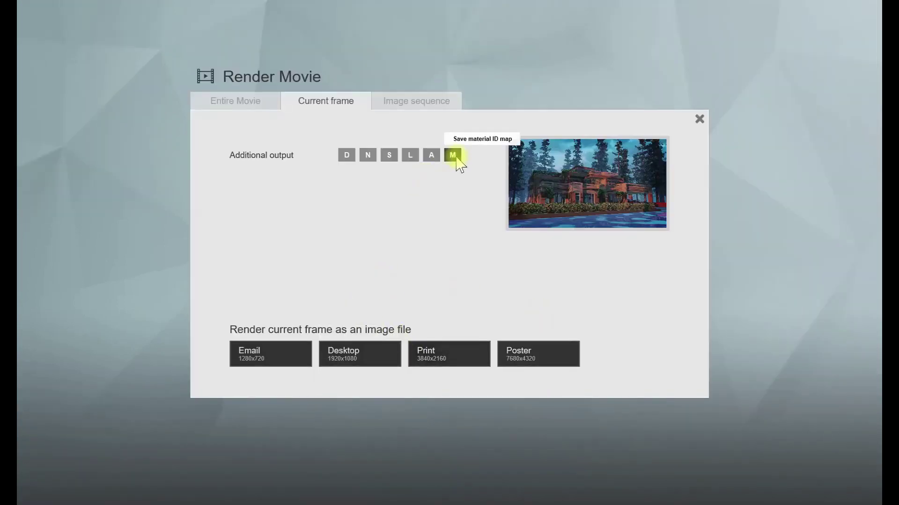
{"action": "left_click", "coordinate": [453, 155]}
{"action": "left_click", "coordinate": [431, 155]}
{"action": "left_click", "coordinate": [389, 155]}
{"action": "left_click", "coordinate": [427, 360]}
{"action": "key", "text": "Return"}
{"action": "key", "text": "Return"}
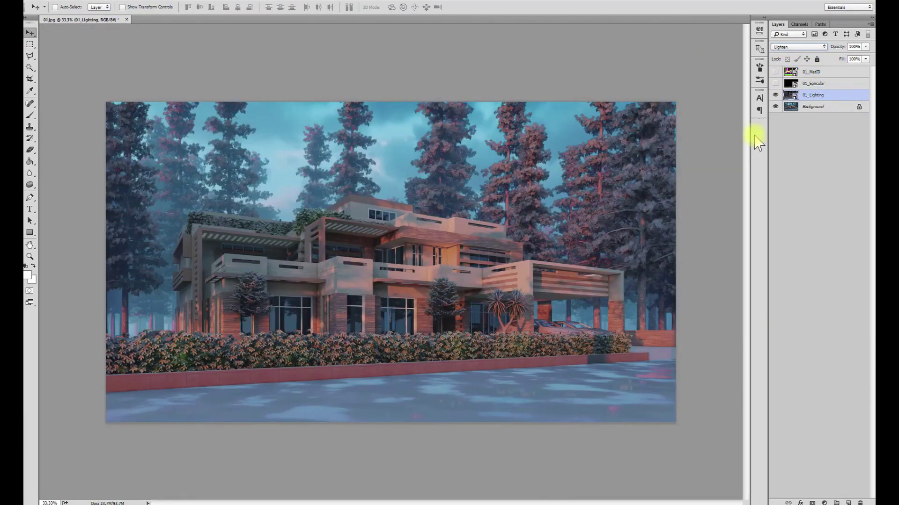
Lower the 01_Lighting layer's opacity to about 30% and keep it visible.
{"action": "key", "text": "5"}
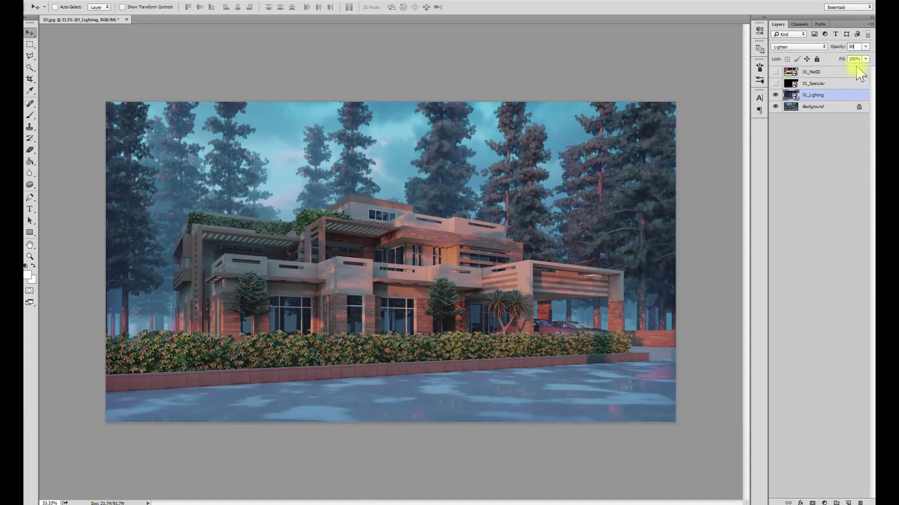
{"action": "left_click_drag", "start_coordinate": [849, 70], "coordinate": [856, 71]}
{"action": "left_click", "coordinate": [777, 96]}
{"action": "left_click", "coordinate": [775, 95]}
Show the 01_Specular pass and blend it in Screen mode.
{"action": "left_click", "coordinate": [775, 84]}
{"action": "left_click", "coordinate": [790, 84]}
{"action": "left_click", "coordinate": [791, 47]}
{"action": "left_click", "coordinate": [796, 117]}
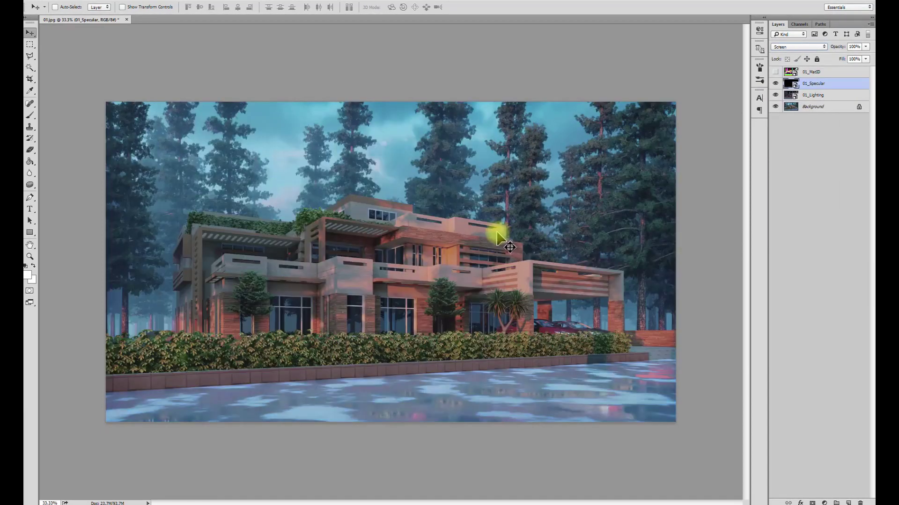
Lasso an area of 01_Specular and erase it, rasterizing the layer.
{"action": "key", "text": "l"}
{"action": "left_click", "coordinate": [105, 392]}
{"action": "left_click", "coordinate": [709, 358]}
{"action": "left_click", "coordinate": [709, 414]}
{"action": "left_click", "coordinate": [381, 475]}
{"action": "double_click", "coordinate": [82, 399]}
{"action": "left_click", "coordinate": [30, 149]}
{"action": "left_click", "coordinate": [280, 228]}
{"action": "left_click", "coordinate": [431, 188]}
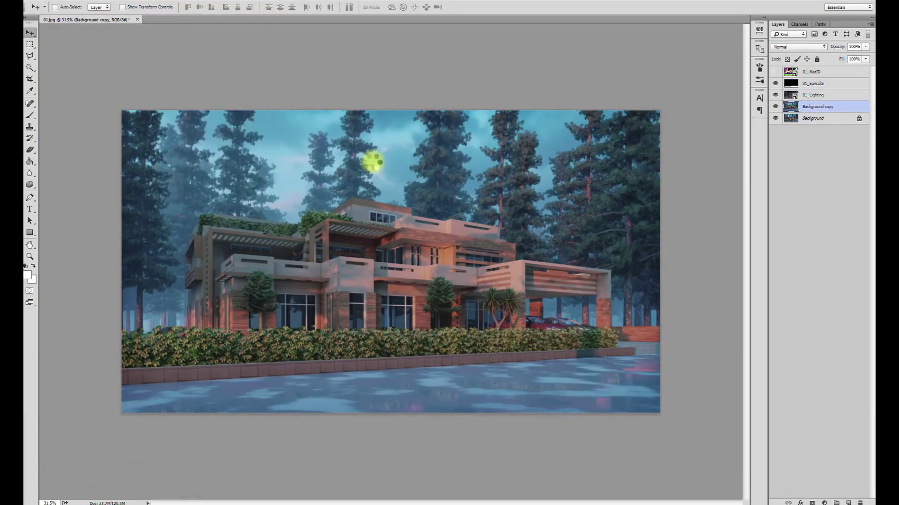
Apply Camera Raw to Background copy: cooler, exposure +0.15, contrast +10, highlights +24, whites -24.
{"action": "key", "text": "ctrl+shift+a"}
{"action": "mouse_move", "coordinate": [715, 194]}
{"action": "left_mouse_down"}
{"action": "mouse_move", "coordinate": [733, 266]}
{"action": "mouse_move", "coordinate": [723, 293]}
{"action": "mouse_move", "coordinate": [706, 293]}
{"action": "mouse_move", "coordinate": [700, 307]}
{"action": "mouse_move", "coordinate": [719, 306]}
{"action": "left_mouse_up"}
{"action": "left_click_drag", "start_coordinate": [719, 328], "coordinate": [726, 329]}
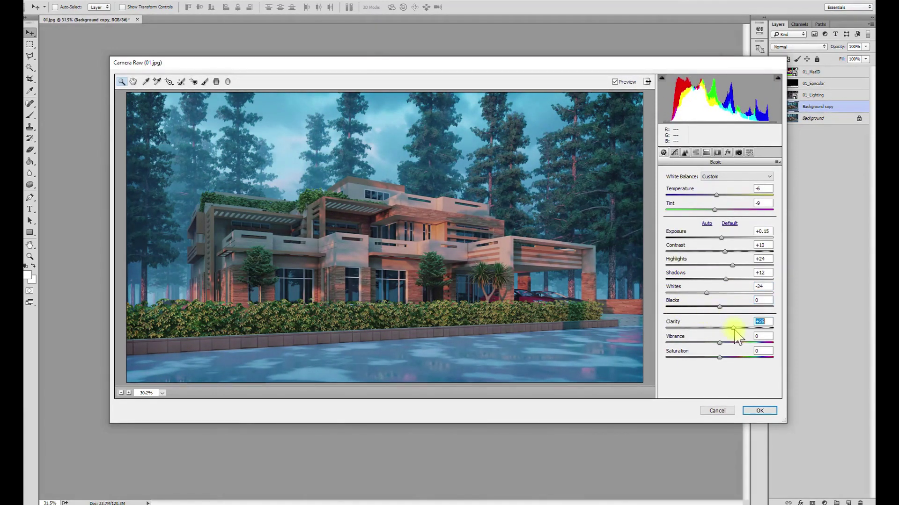
{"action": "key", "text": "Return"}
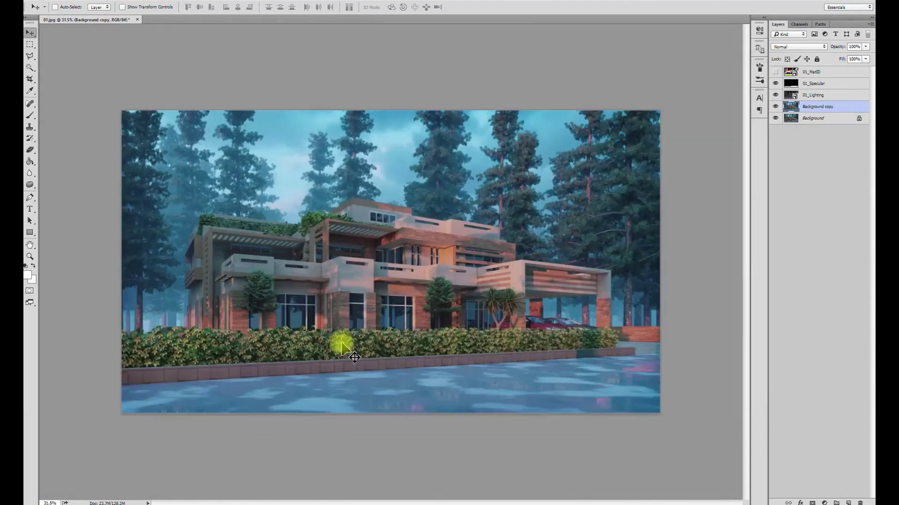
{"action": "left_click", "coordinate": [775, 95]}
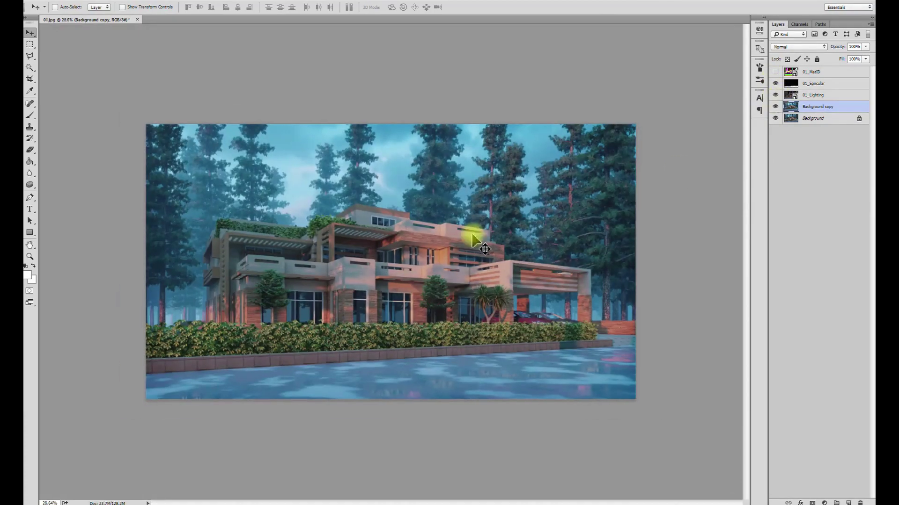
Add a Brightness/Contrast adjustment with slightly raised brightness and contrast 23.
{"action": "key", "text": "ctrl+0"}
{"action": "left_click", "coordinate": [828, 84]}
{"action": "left_click", "coordinate": [824, 503]}
{"action": "left_click", "coordinate": [825, 347]}
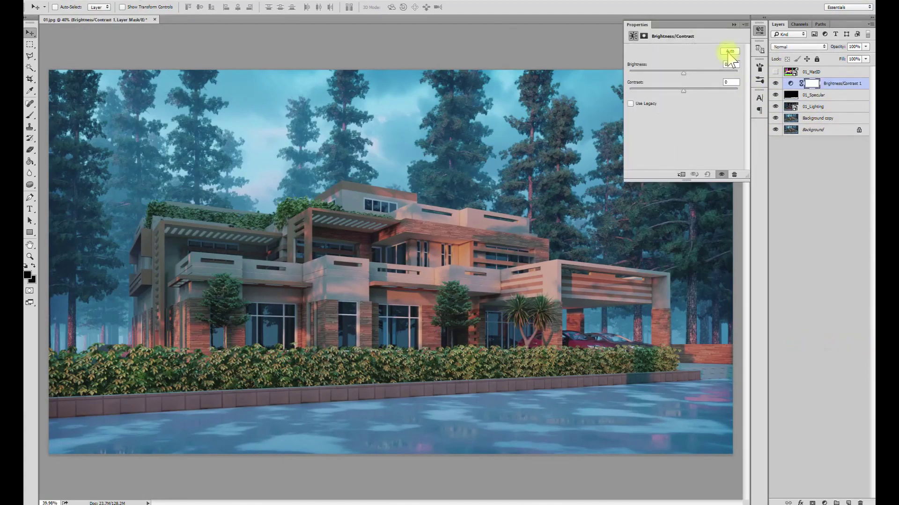
{"action": "left_click_drag", "start_coordinate": [683, 71], "coordinate": [634, 74]}
{"action": "mouse_move", "coordinate": [683, 89]}
{"action": "left_mouse_down"}
{"action": "mouse_move", "coordinate": [696, 89]}
{"action": "mouse_move", "coordinate": [686, 75]}
{"action": "left_mouse_up"}
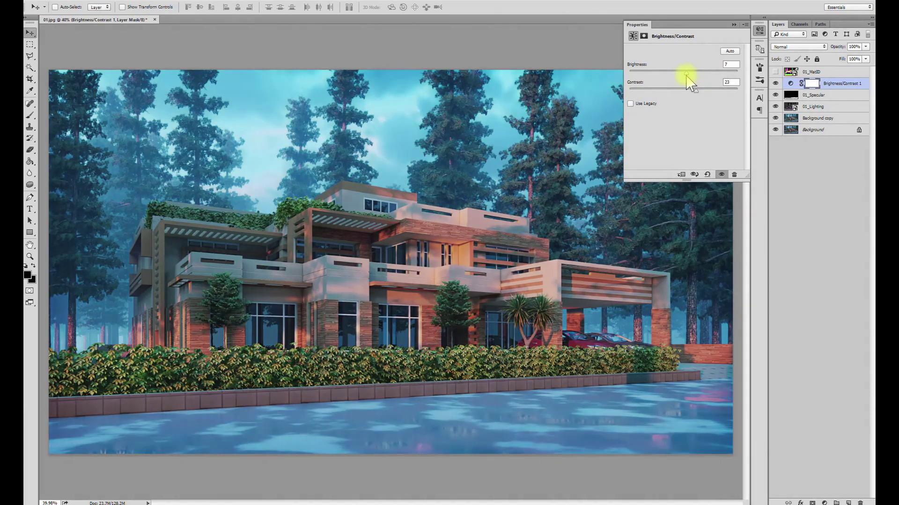
Add a Levels adjustment layer and select its Blue channel.
{"action": "left_click", "coordinate": [734, 25]}
{"action": "left_click", "coordinate": [824, 504]}
{"action": "left_click", "coordinate": [826, 357]}
{"action": "left_click", "coordinate": [674, 65]}
{"action": "left_click", "coordinate": [656, 90]}
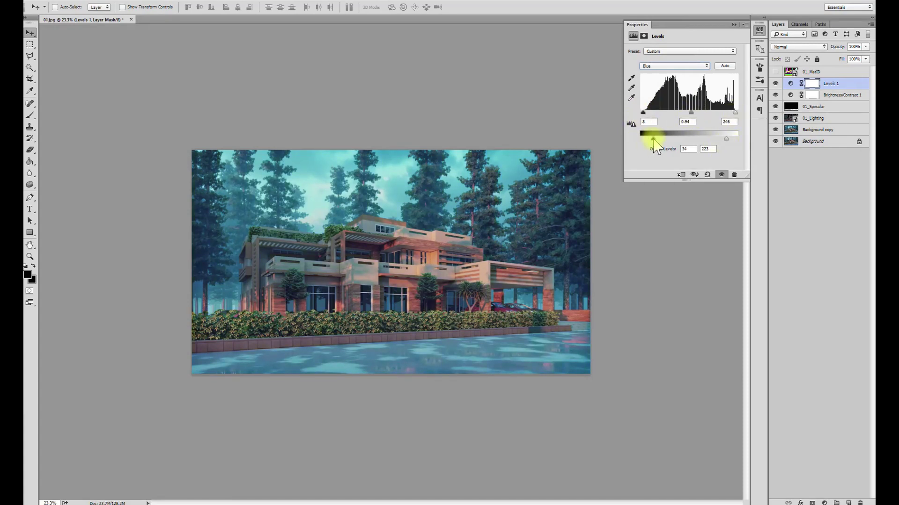
Tune the Green channel's black and white levels, then switch Levels to the Red channel.
{"action": "left_click", "coordinate": [657, 67]}
{"action": "left_click", "coordinate": [655, 82]}
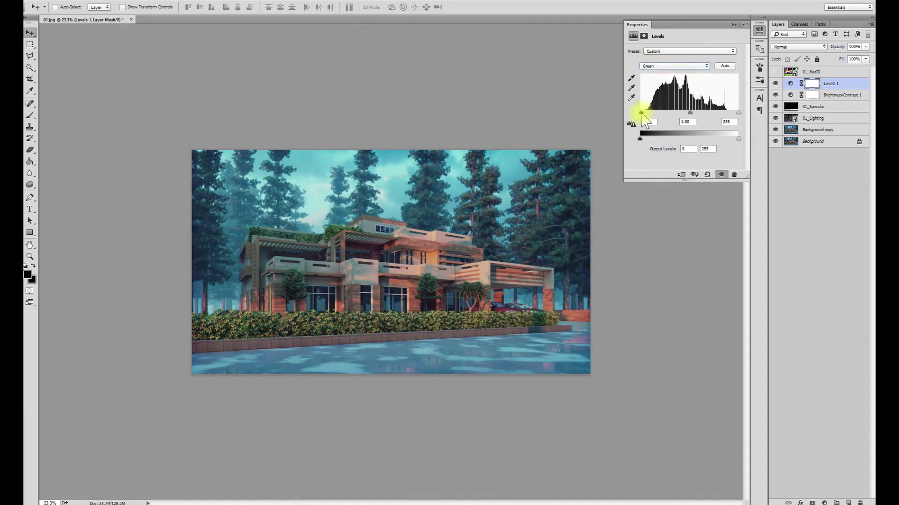
{"action": "left_click_drag", "start_coordinate": [641, 140], "coordinate": [640, 146]}
{"action": "mouse_move", "coordinate": [738, 139]}
{"action": "left_mouse_down"}
{"action": "mouse_move", "coordinate": [730, 139]}
{"action": "mouse_move", "coordinate": [735, 113]}
{"action": "left_mouse_up"}
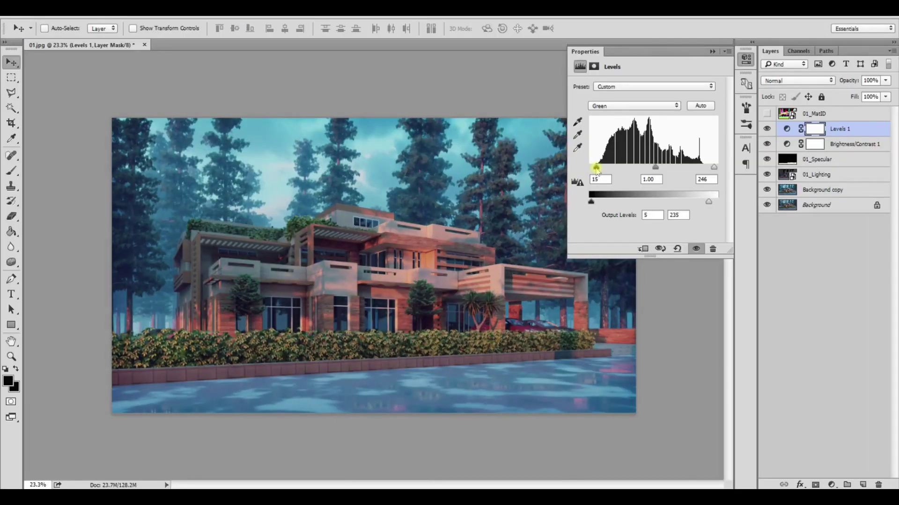
{"action": "left_click_drag", "start_coordinate": [710, 201], "coordinate": [710, 206]}
{"action": "left_click", "coordinate": [632, 106]}
{"action": "left_click", "coordinate": [618, 120]}
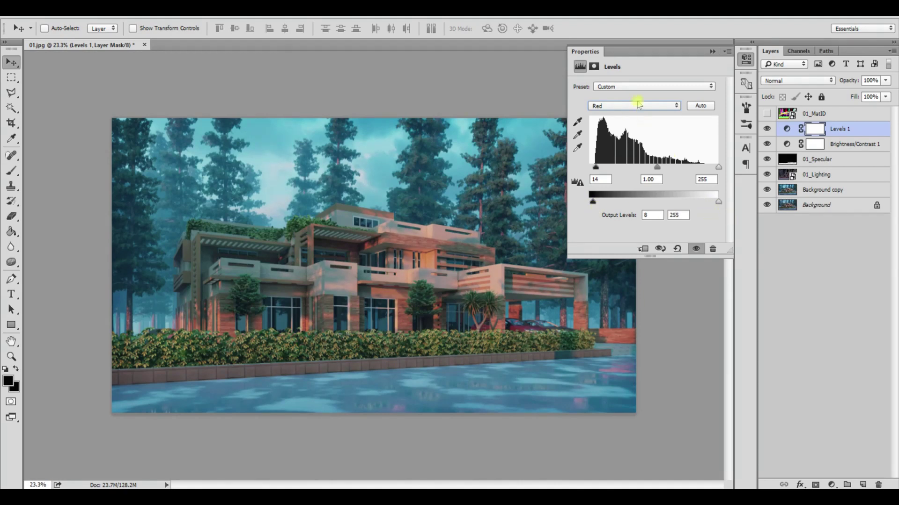
Add a Selective Color adjustment layer.
{"action": "left_click", "coordinate": [712, 51]}
{"action": "left_click", "coordinate": [831, 485]}
{"action": "left_click", "coordinate": [801, 476]}
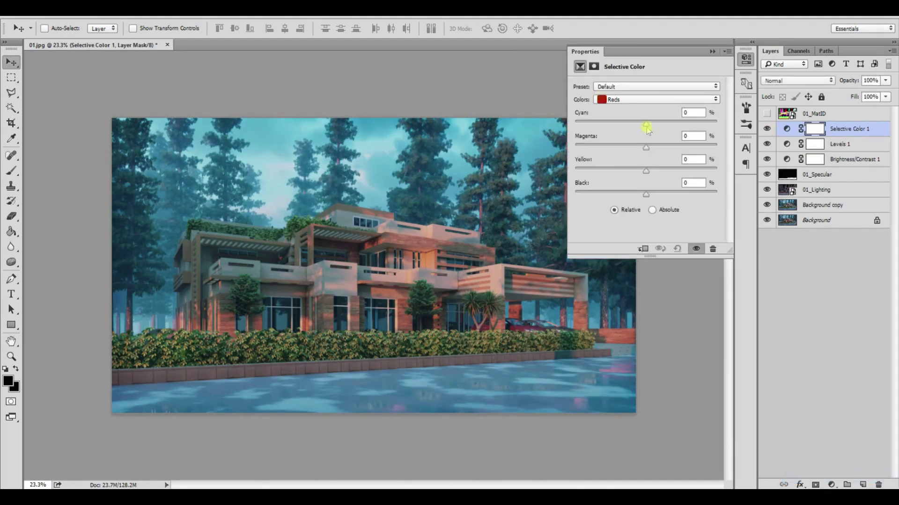
Pull magenta out of the Reds and darken them with added black.
{"action": "left_click_drag", "start_coordinate": [645, 148], "coordinate": [638, 161]}
{"action": "left_click_drag", "start_coordinate": [651, 209], "coordinate": [661, 205]}
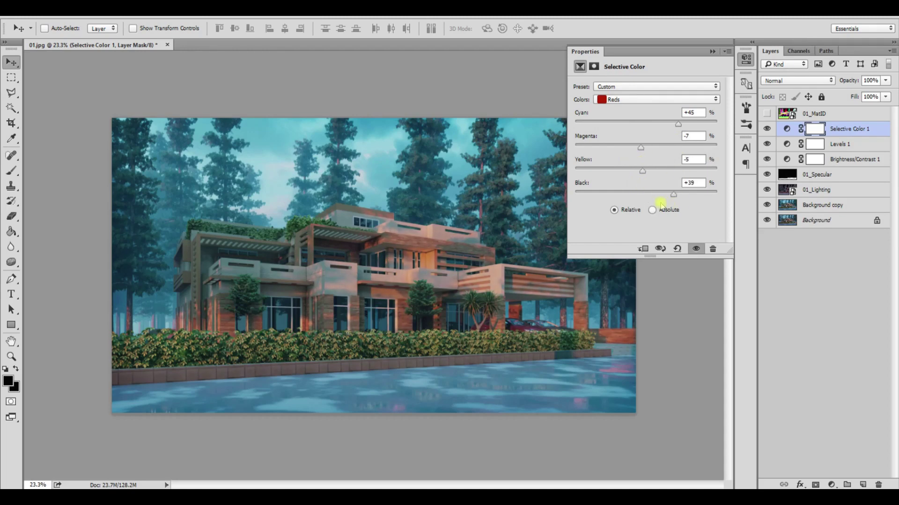
{"action": "left_click", "coordinate": [656, 99]}
{"action": "left_click", "coordinate": [627, 110]}
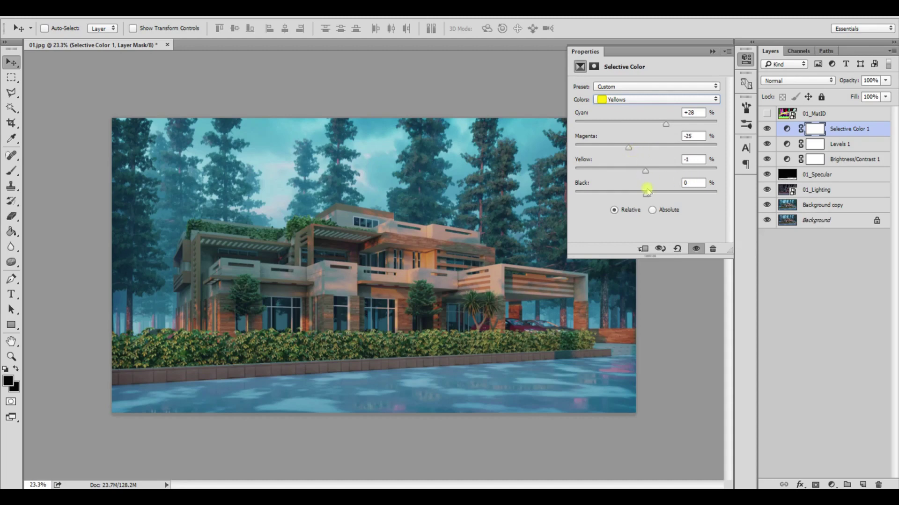
Darken the Cyans and Blues by adding black.
{"action": "left_click", "coordinate": [627, 99]}
{"action": "left_click", "coordinate": [646, 124]}
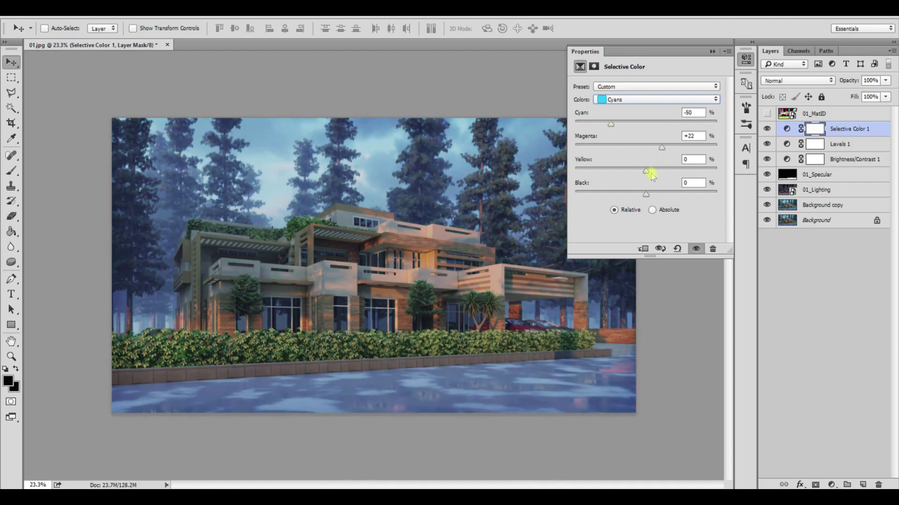
{"action": "left_click_drag", "start_coordinate": [660, 190], "coordinate": [664, 196]}
{"action": "left_click", "coordinate": [597, 99]}
{"action": "left_click", "coordinate": [641, 139]}
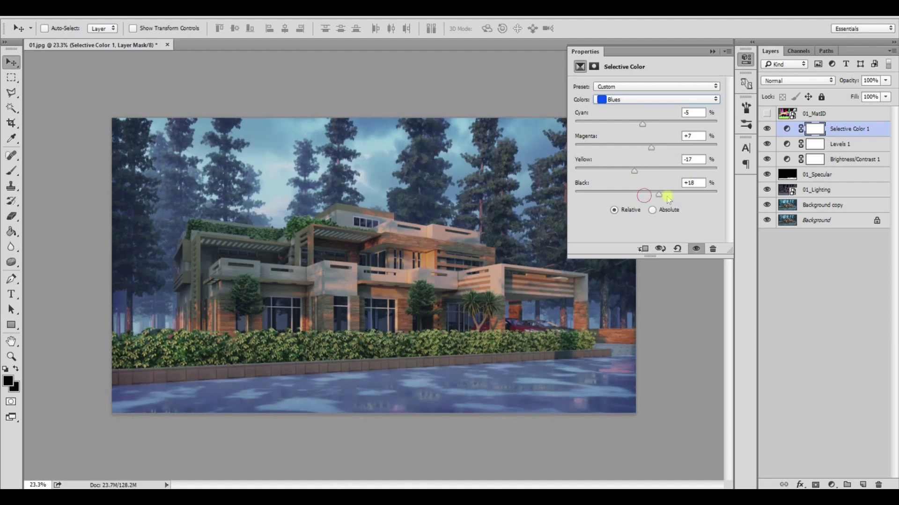
{"action": "left_click_drag", "start_coordinate": [645, 196], "coordinate": [664, 192]}
Adjust the Whites and Blacks ranges, then return to the Cyans.
{"action": "left_click", "coordinate": [637, 99]}
{"action": "left_click", "coordinate": [646, 126]}
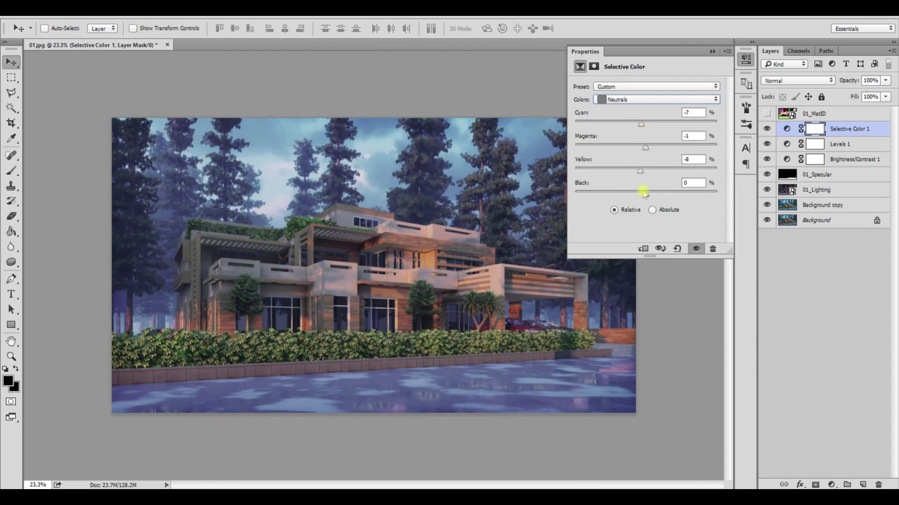
{"action": "left_click", "coordinate": [656, 99]}
{"action": "left_click", "coordinate": [618, 186]}
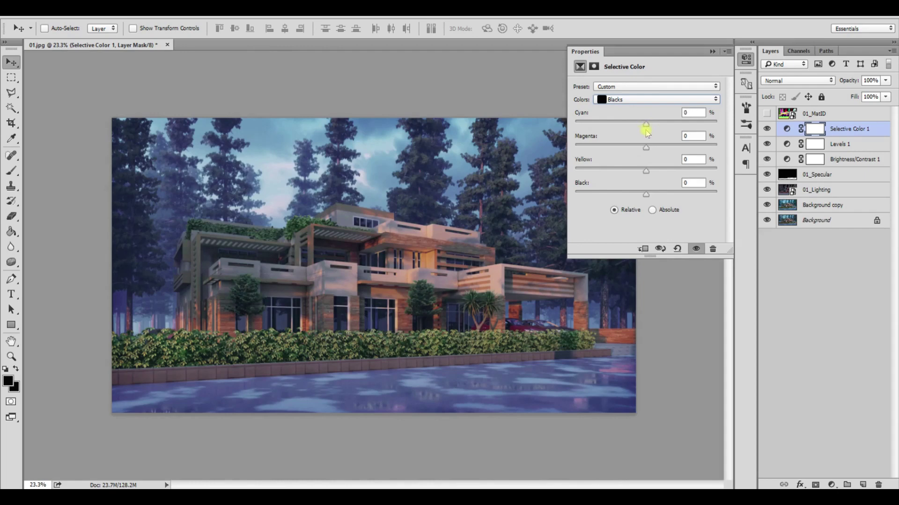
{"action": "left_click", "coordinate": [646, 172]}
{"action": "left_click", "coordinate": [634, 99]}
{"action": "left_click", "coordinate": [633, 141]}
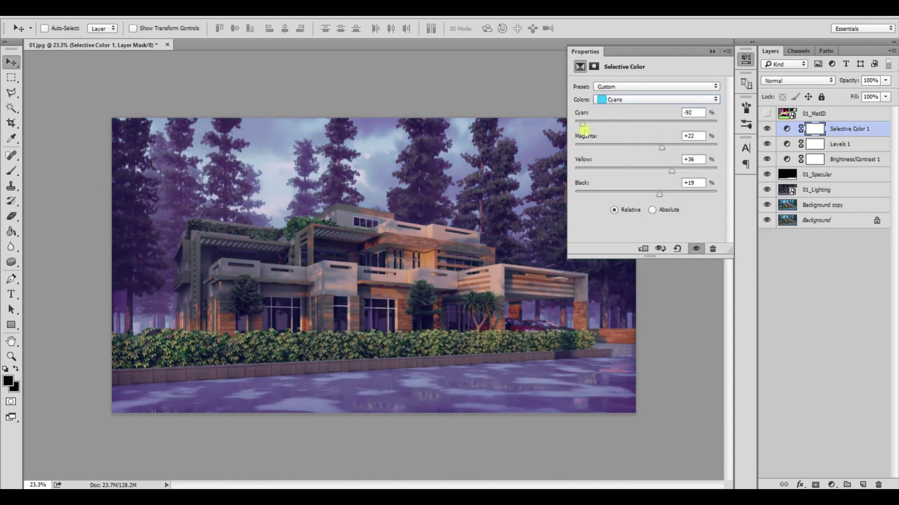
Show the 01_MatID colour ID pass and make it the working layer.
{"action": "left_click", "coordinate": [712, 51]}
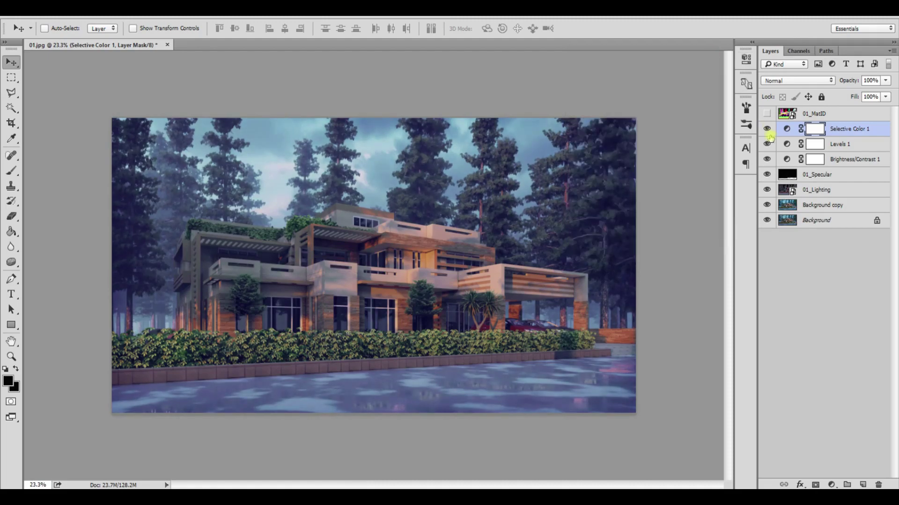
{"action": "left_click", "coordinate": [766, 113]}
{"action": "left_click", "coordinate": [239, 171], "text": "ctrl"}
Magic-wand the road in 01_MatID and copy it from Background copy onto a new layer.
{"action": "key", "text": "w"}
{"action": "left_click", "coordinate": [365, 385]}
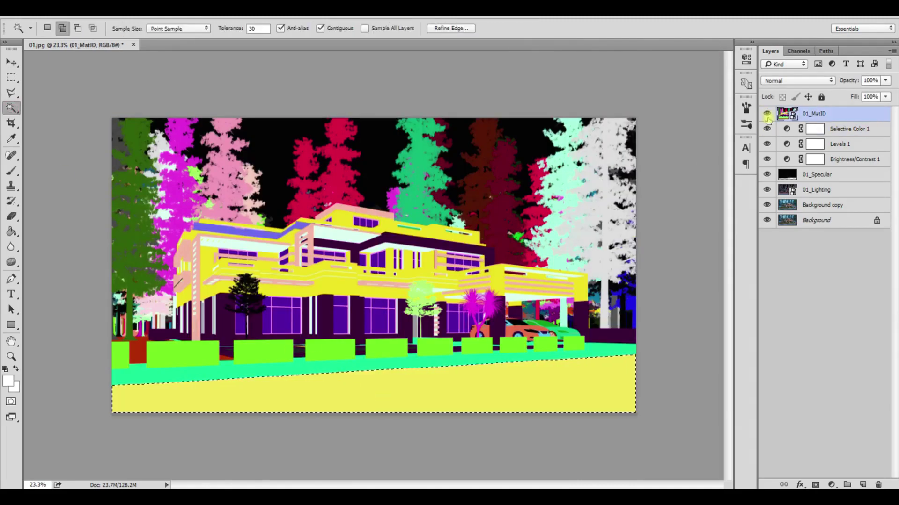
{"action": "left_click", "coordinate": [767, 114]}
{"action": "left_click", "coordinate": [822, 205]}
{"action": "key", "text": "ctrl+j"}
{"action": "key", "text": "shift+plus"}
{"action": "key", "text": "shift+plus"}
{"action": "key", "text": "shift+plus"}
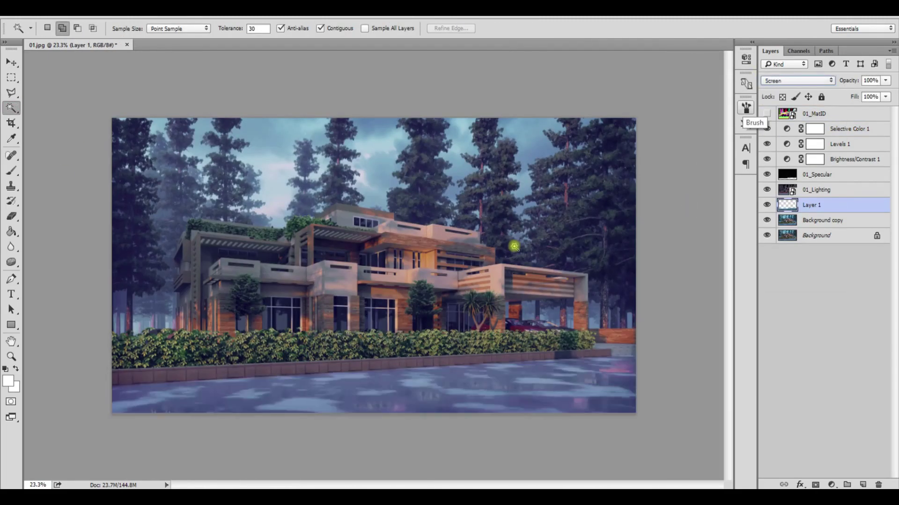
{"action": "key", "text": "shift+plus"}
{"action": "key", "text": "shift+plus"}
{"action": "key", "text": "shift+plus"}
Darken the road layer to -19 lightness with Hue/Saturation.
{"action": "key", "text": "i"}
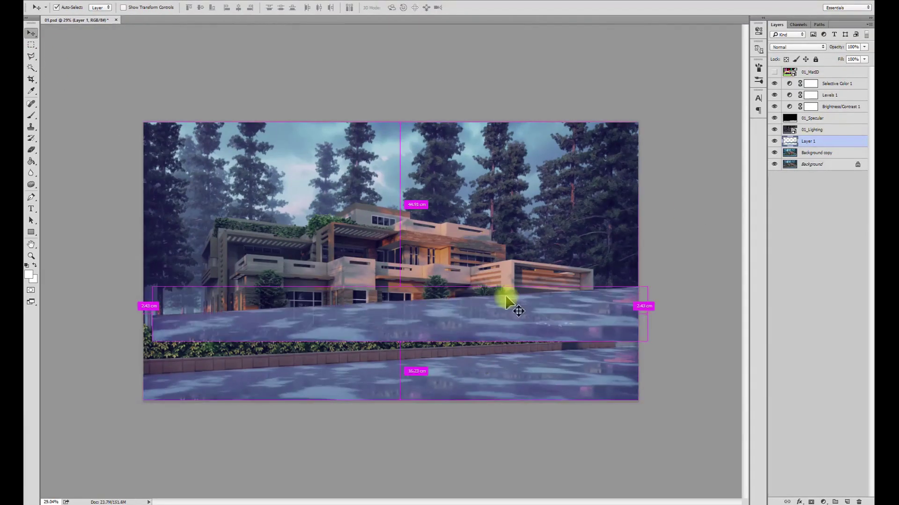
{"action": "key", "text": "ctrl+u"}
{"action": "left_click_drag", "start_coordinate": [704, 354], "coordinate": [694, 356]}
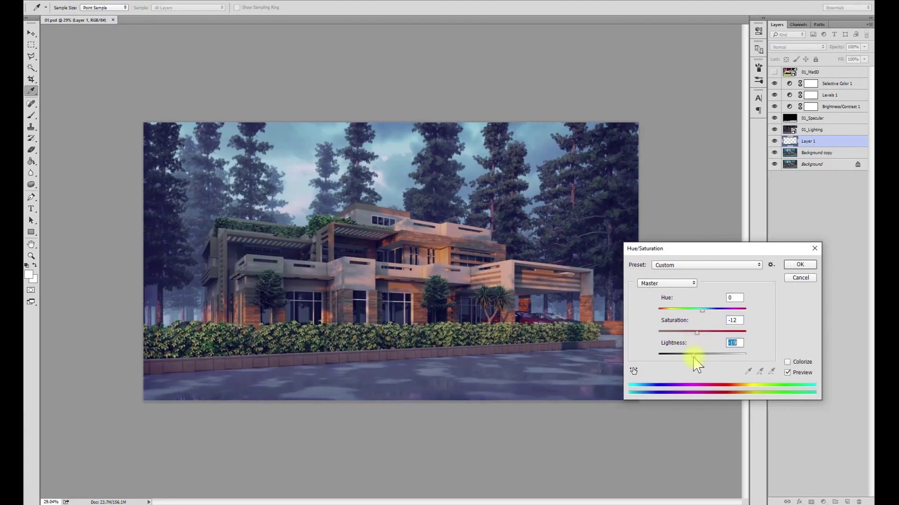
{"action": "key", "text": "Return"}
{"action": "key", "text": "v"}
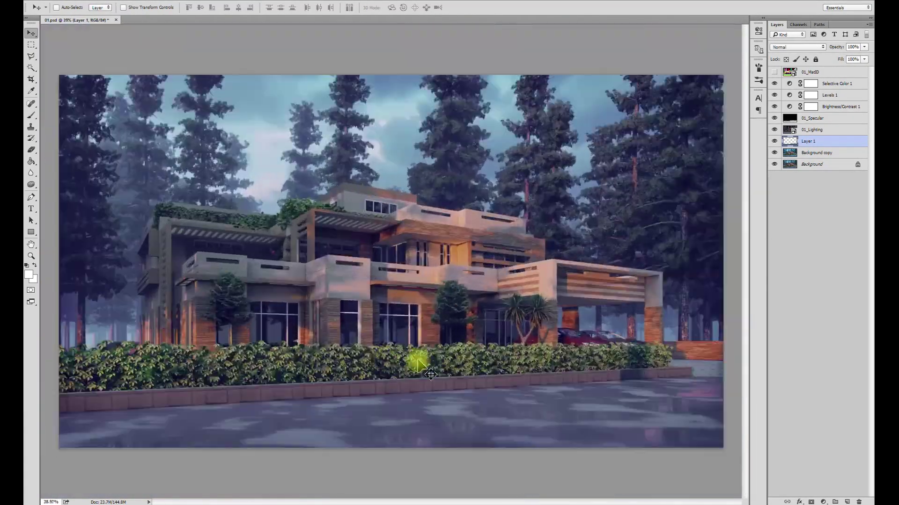
{"action": "scroll", "coordinate": [417, 360], "scroll_direction": "up", "scroll_amount": 1, "text": "alt"}
Select the house colour in 01_MatID with Color Range, then return to Background copy.
{"action": "left_click", "coordinate": [815, 71]}
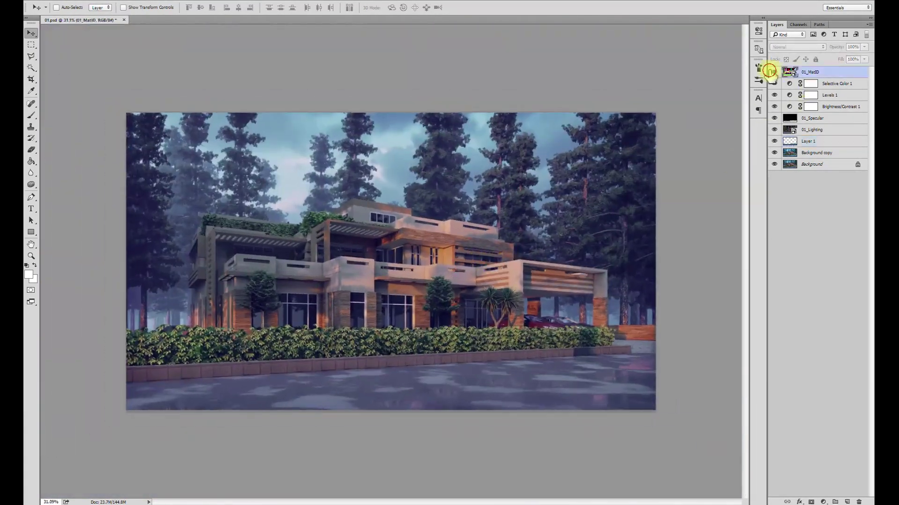
{"action": "left_click", "coordinate": [774, 71]}
{"action": "key", "text": "i"}
{"action": "left_click", "coordinate": [140, 3]}
{"action": "left_click", "coordinate": [155, 65]}
{"action": "left_click", "coordinate": [515, 118]}
{"action": "key", "text": "l"}
{"action": "left_click", "coordinate": [774, 71]}
{"action": "left_click", "coordinate": [817, 153]}
Outline the house and shrubs with the Polygonal Lasso and copy them to a new layer.
{"action": "left_click", "coordinate": [230, 291]}
{"action": "left_click", "coordinate": [245, 254]}
{"action": "left_click", "coordinate": [589, 336]}
{"action": "left_click", "coordinate": [341, 368]}
{"action": "left_click", "coordinate": [220, 337]}
{"action": "left_click", "coordinate": [226, 289]}
{"action": "key", "text": "i"}
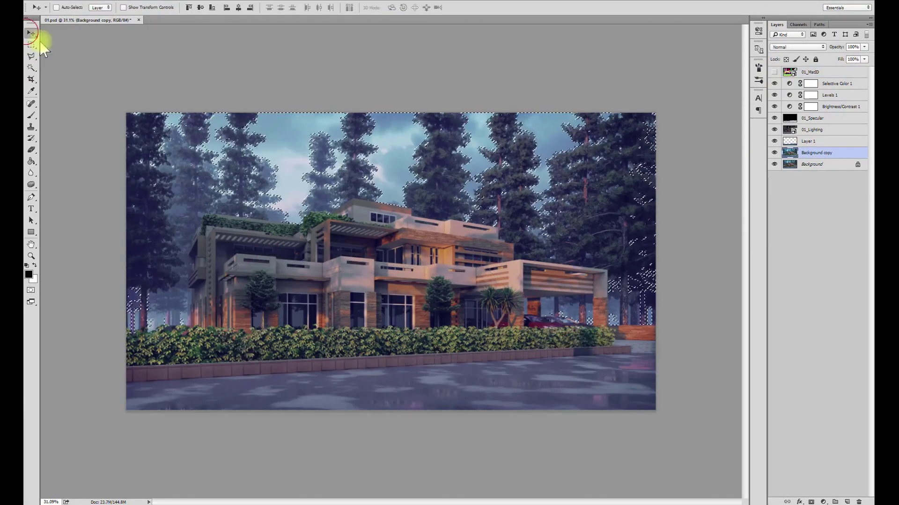
{"action": "key", "text": "ctrl+j"}
Desaturate the house layer with Hue/Saturation to -21 saturation.
{"action": "key", "text": "ctrl+u"}
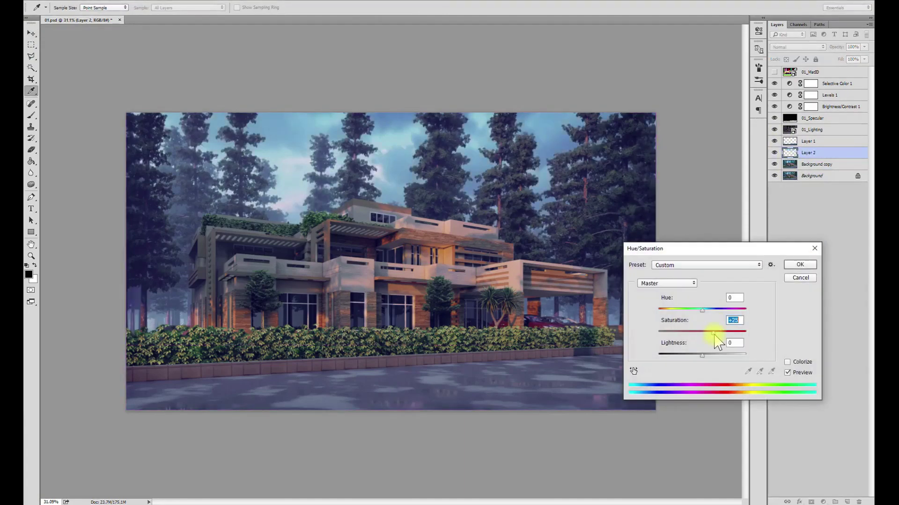
{"action": "left_click_drag", "start_coordinate": [700, 355], "coordinate": [703, 355]}
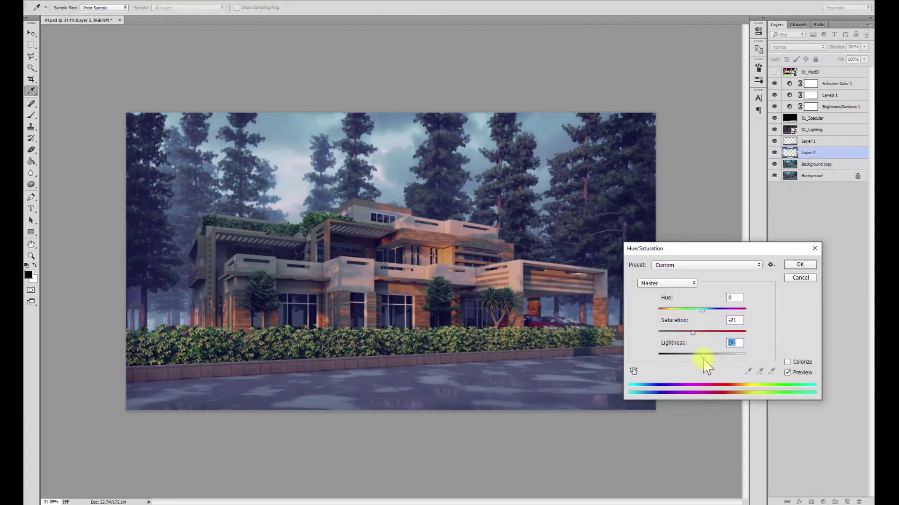
{"action": "left_click", "coordinate": [800, 265]}
{"action": "scroll", "coordinate": [482, 251], "scroll_direction": "up", "scroll_amount": 1, "text": "alt"}
{"action": "left_click", "coordinate": [31, 33]}
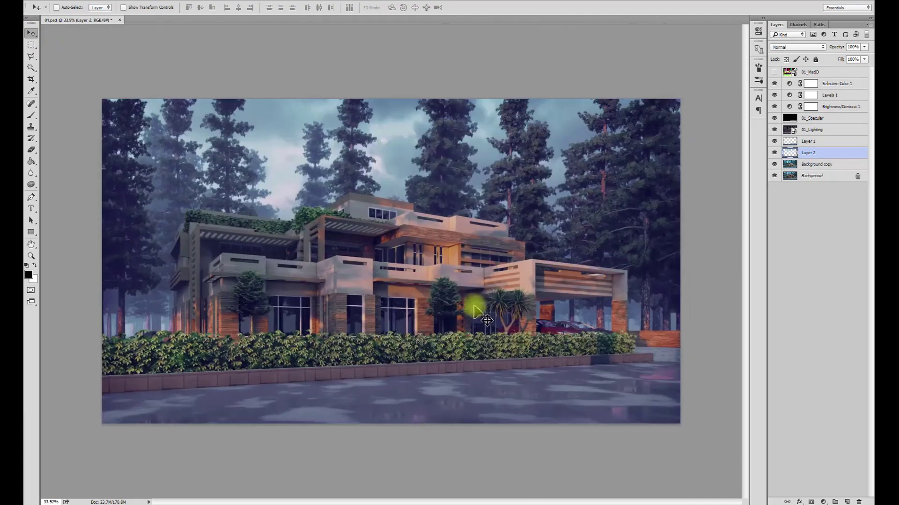
{"action": "scroll", "coordinate": [468, 318], "scroll_direction": "up", "scroll_amount": 3, "text": "alt"}
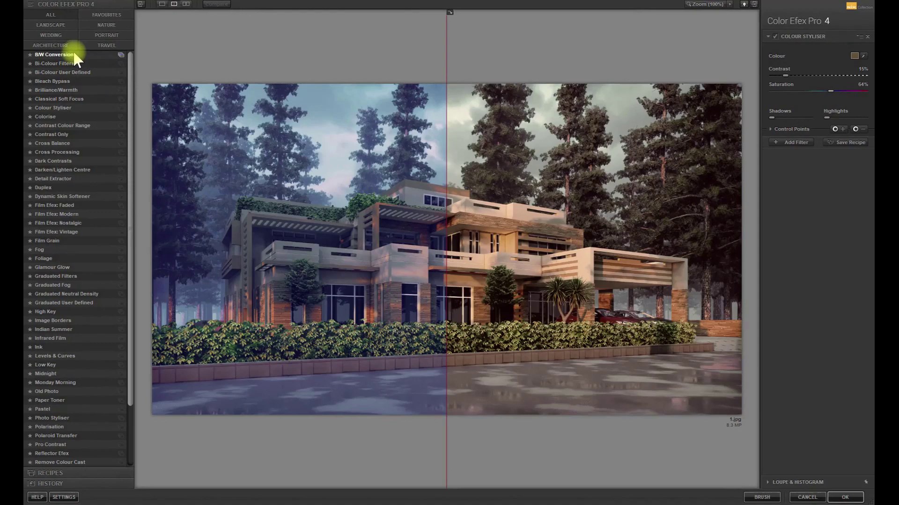
Apply Colour Styliser after trying Bleach Bypass, then tune the layer's opacity from 61%.
{"action": "left_click", "coordinate": [52, 81]}
{"action": "mouse_move", "coordinate": [445, 252]}
{"action": "left_mouse_down"}
{"action": "mouse_move", "coordinate": [286, 216]}
{"action": "mouse_move", "coordinate": [227, 277]}
{"action": "mouse_move", "coordinate": [48, 274]}
{"action": "left_mouse_up"}
{"action": "key", "text": "Down"}
{"action": "key", "text": "Down"}
{"action": "key", "text": "Down"}
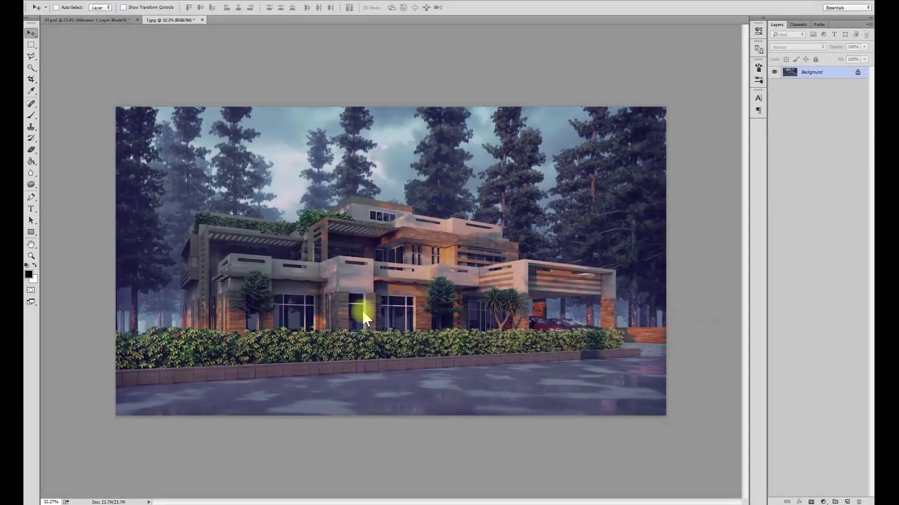
{"action": "mouse_move", "coordinate": [864, 47]}
{"action": "left_mouse_down"}
{"action": "mouse_move", "coordinate": [846, 57]}
{"action": "mouse_move", "coordinate": [856, 75]}
{"action": "left_mouse_up"}
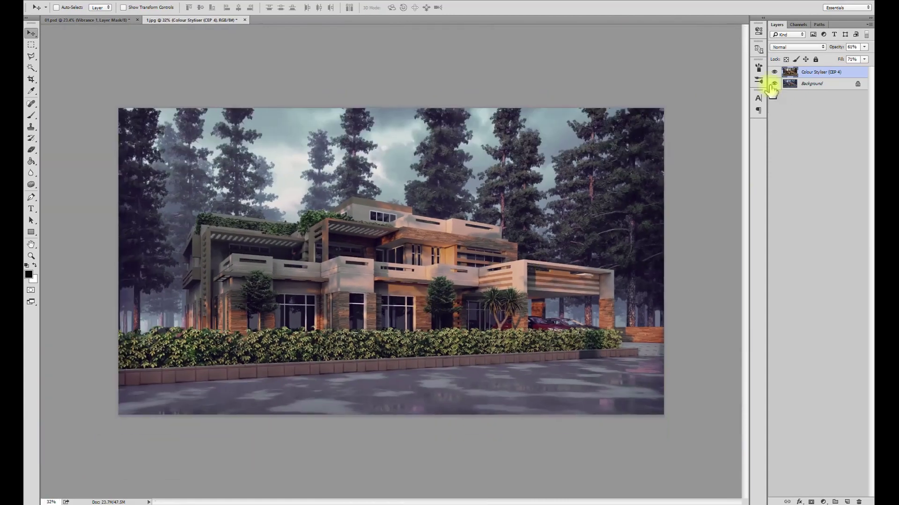
{"action": "left_click_drag", "start_coordinate": [864, 47], "coordinate": [872, 71]}
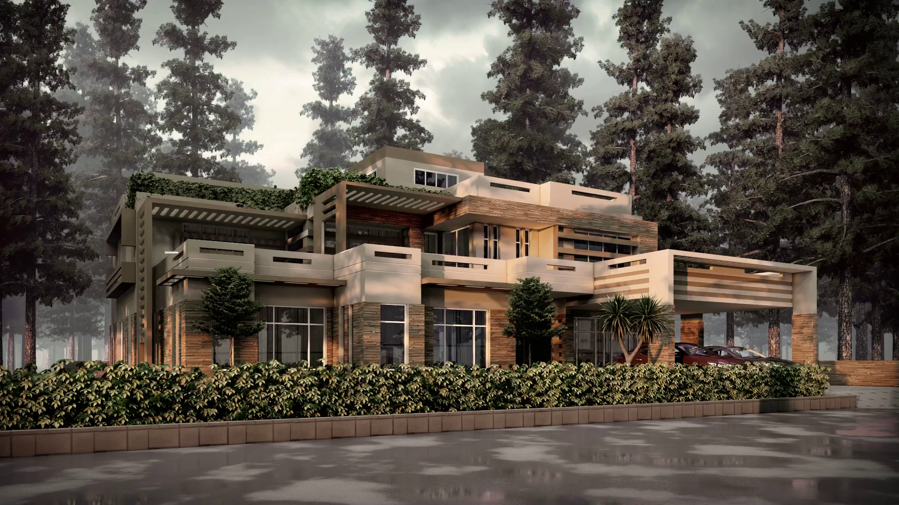